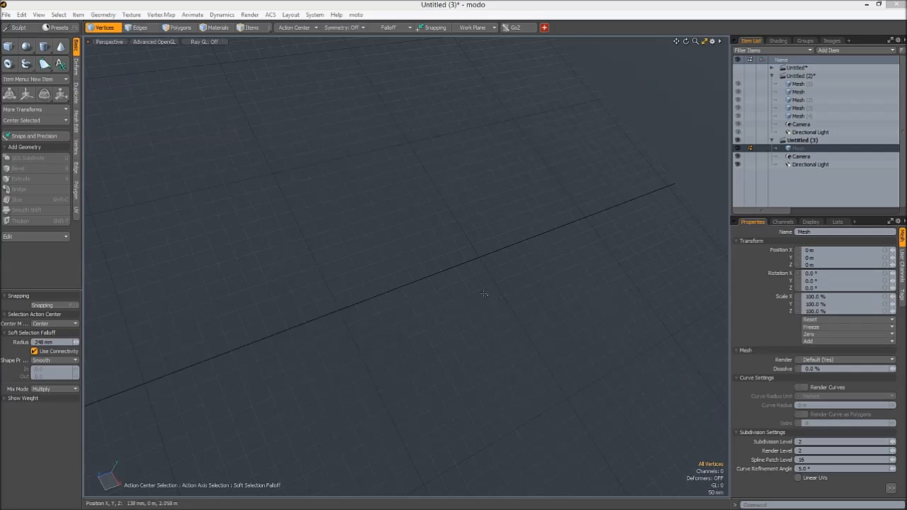
- Draw a 16-sided cylinder base along the Z axis, centred near the origin in the front view, with about 137 mm radius
alt+drag(413, 275, 295, 225)
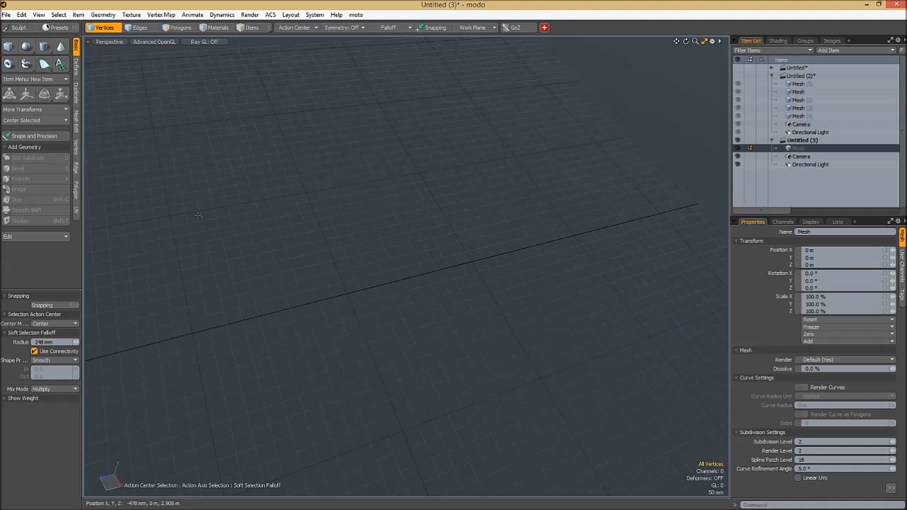
key(space)
key(Escape)
key(Escape)
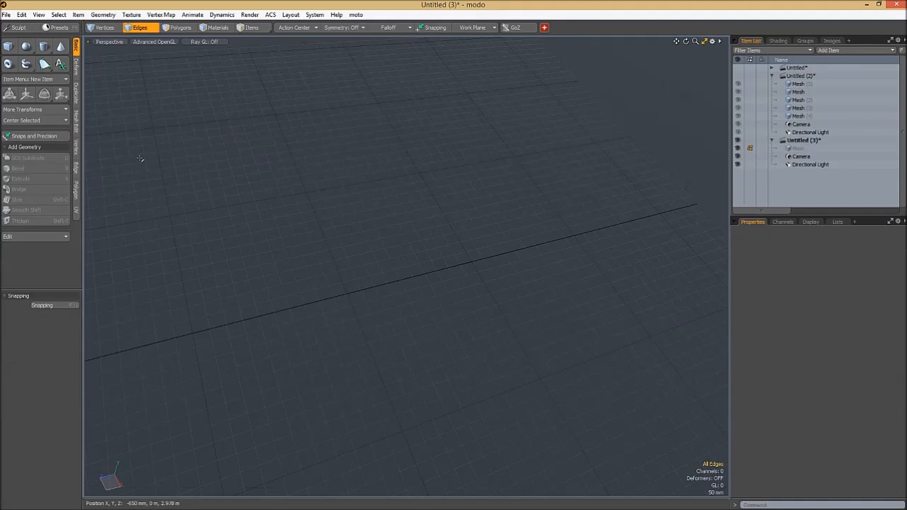
click(44, 47)
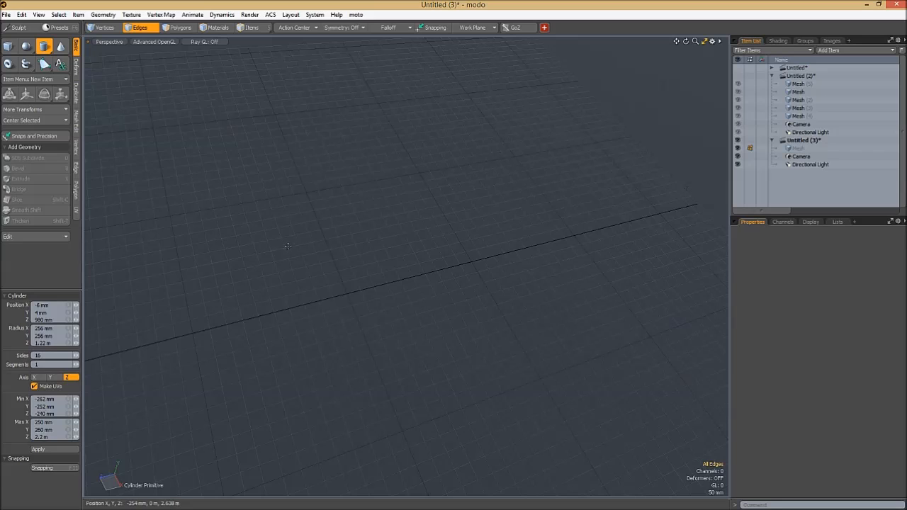
alt+drag(397, 337, 333, 319)
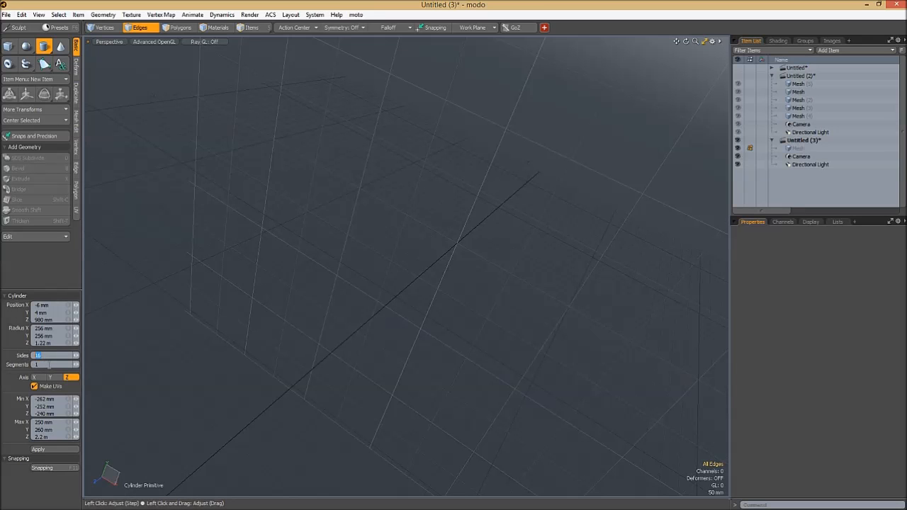
alt+drag(247, 357, 350, 324)
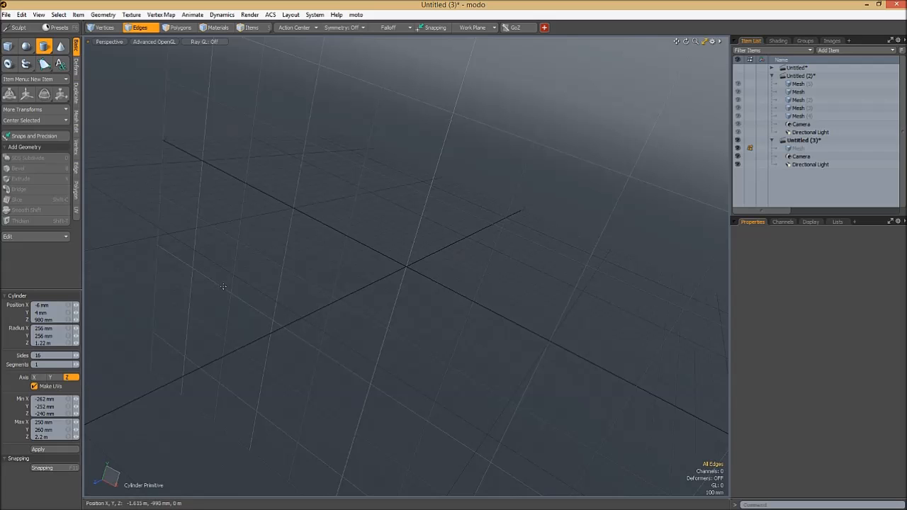
alt+drag(400, 281, 566, 227)
key(ctrl+space)
click(468, 269)
ctrl+alt+drag(427, 278, 452, 261)
key(ctrl+space)
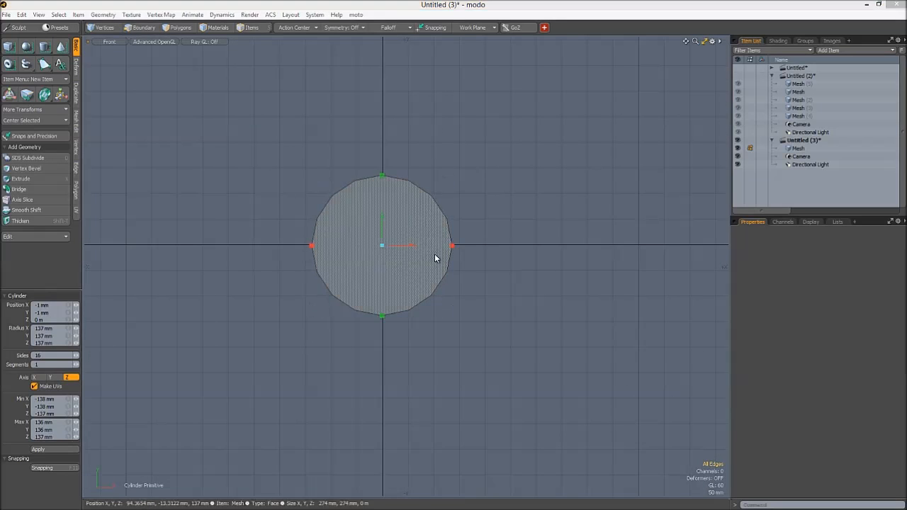
- Stretch the cylinder along Z into a tube body about 1.068 m long and finish the primitive
click(467, 241)
alt+drag(515, 231, 425, 269)
drag(455, 227, 652, 156)
alt+shift+drag(478, 233, 385, 244)
drag(258, 272, 185, 298)
alt+drag(194, 284, 363, 275)
key(2)
key(space)
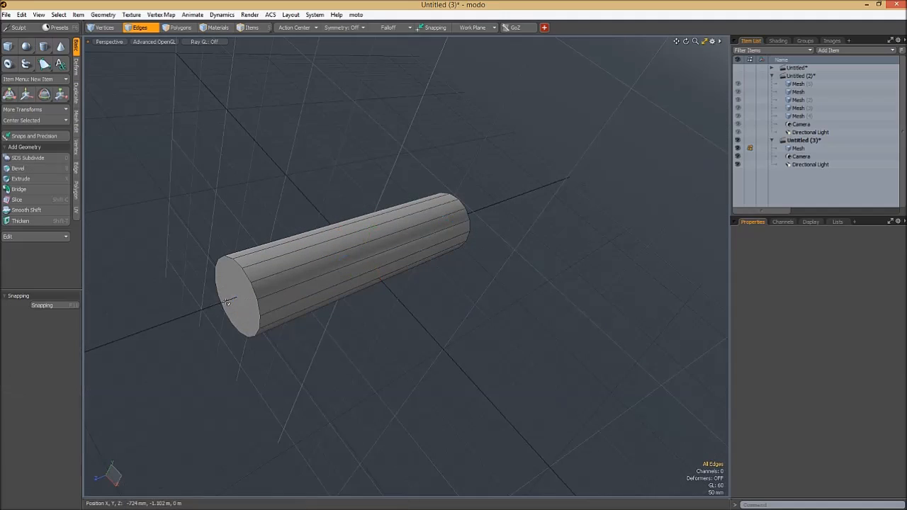
- Center the cylinder on all axes
click(40, 121)
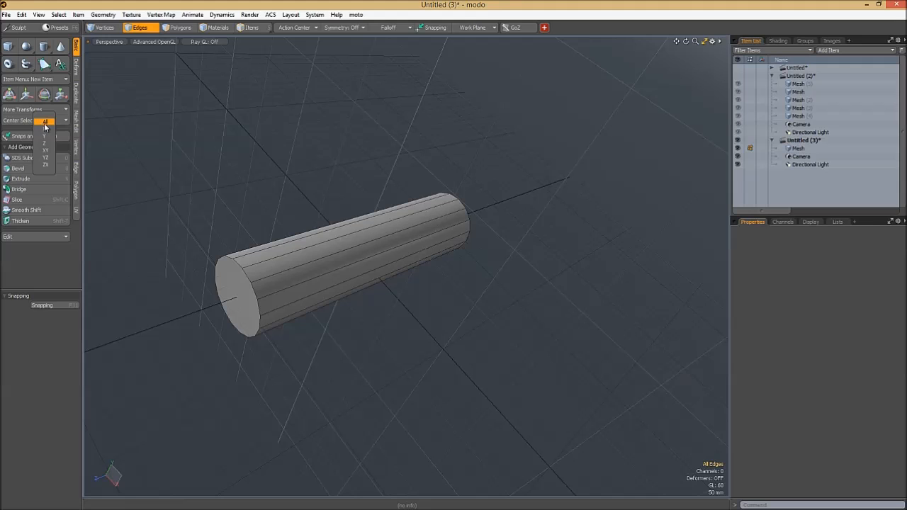
click(45, 122)
alt+drag(344, 361, 299, 330)
click(59, 122)
mouse_move(336, 254)
alt+mouse_down()
mouse_move(322, 267)
mouse_move(425, 243)
mouse_move(295, 246)
mouse_move(338, 246)
alt+mouse_up()
- Duplicate the cylinder as a new mesh item and move the copy along Z to about -856 mm
key(5)
key(n)
key(w)
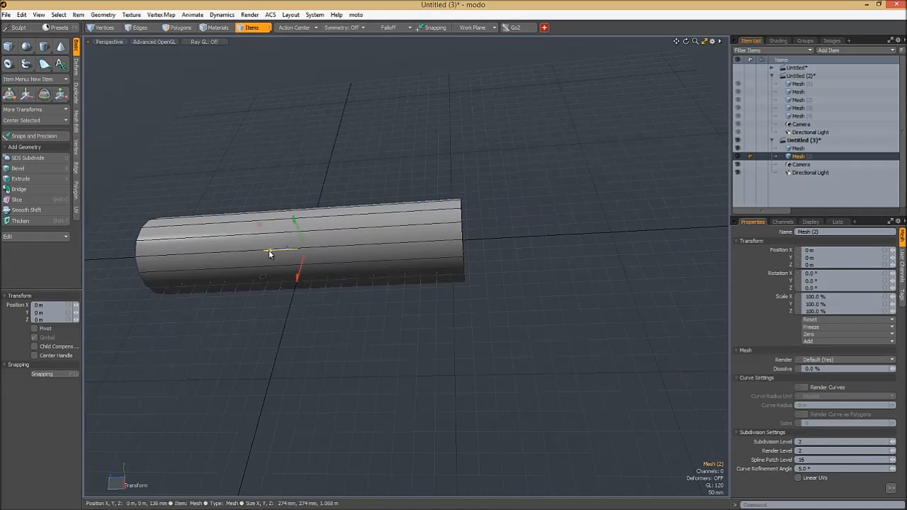
drag(306, 249, 512, 237)
alt+shift+drag(609, 276, 370, 328)
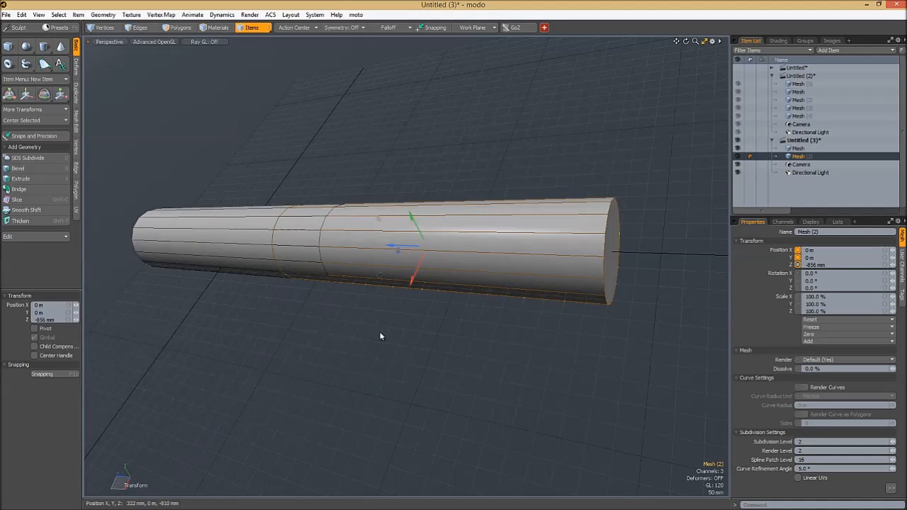
- Scale the copy to 85% in X and Y and move it along Z to about -1.064 m
key(r)
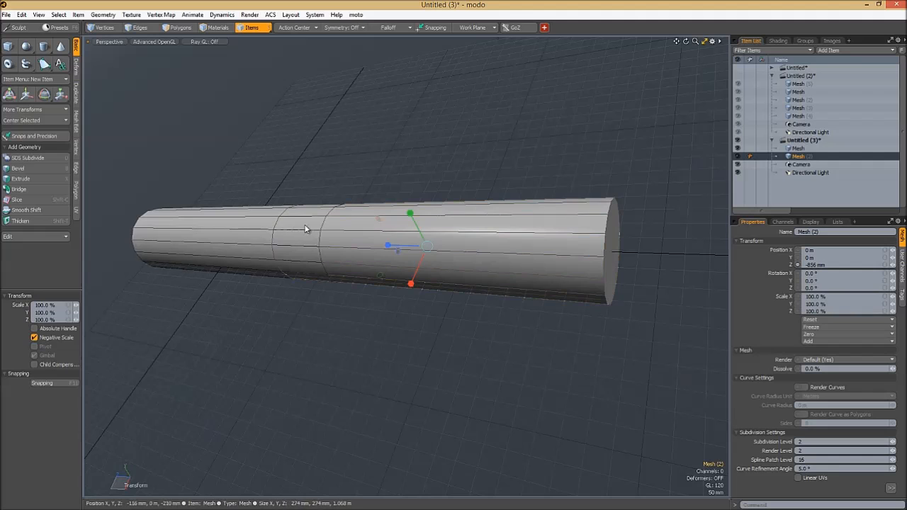
alt+drag(389, 256, 468, 253)
key(w)
alt+shift+drag(469, 252, 398, 239)
key(q)
- Shorten the second section by moving its outer end edge loop about 308 mm inward along Z
click(584, 210)
key(2)
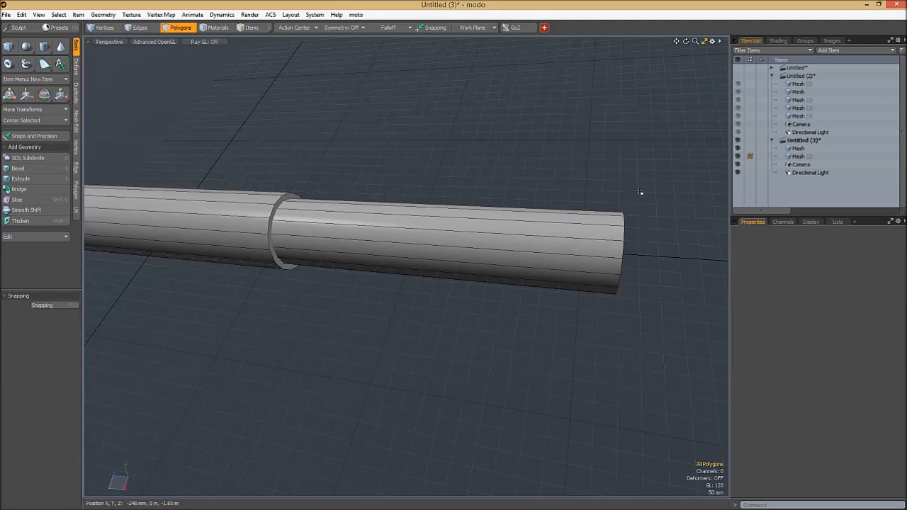
right_drag(636, 180, 527, 329)
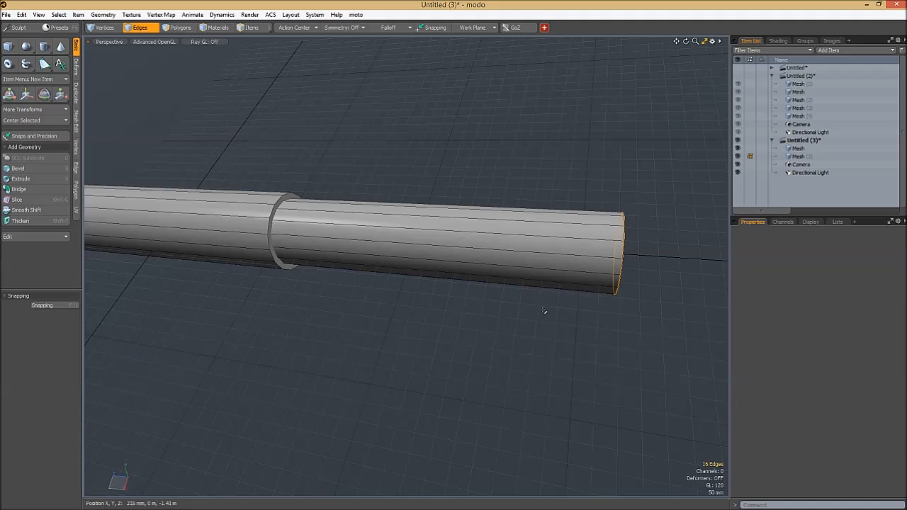
key(w)
mouse_move(580, 256)
mouse_down()
mouse_move(428, 245)
mouse_move(564, 258)
mouse_up()
ctrl+alt+drag(563, 258, 506, 255)
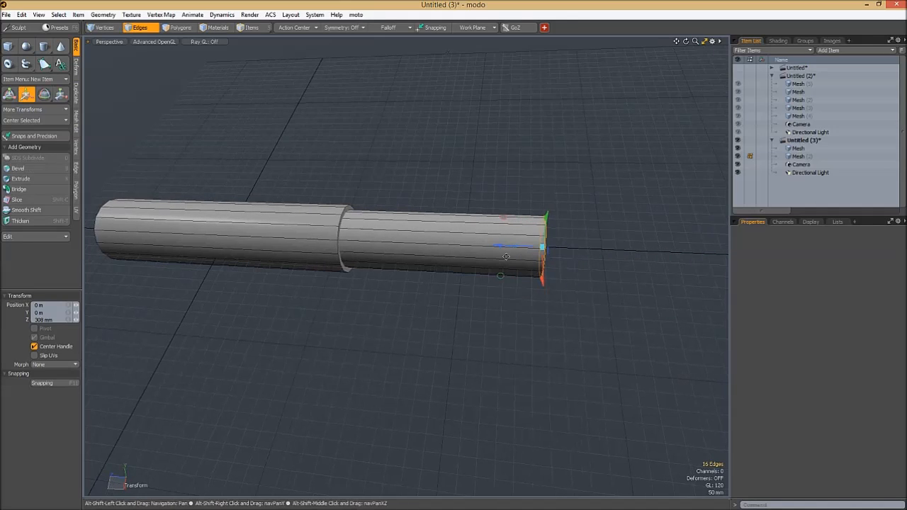
key(space)
click(437, 313)
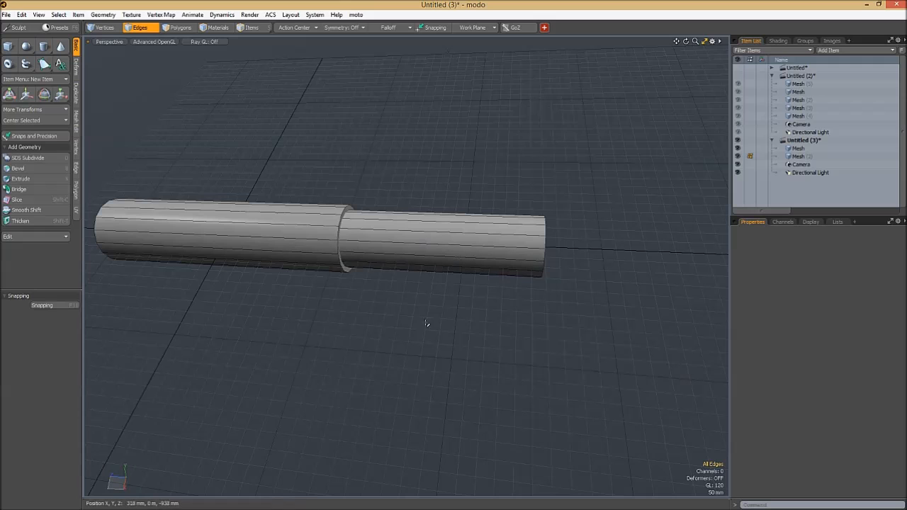
alt+shift+drag(409, 262, 383, 253)
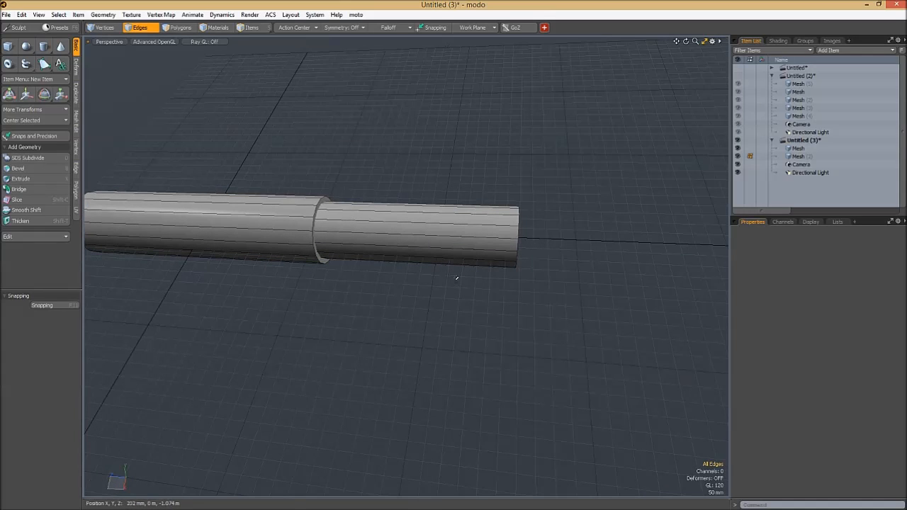
key(F5)
click(473, 98)
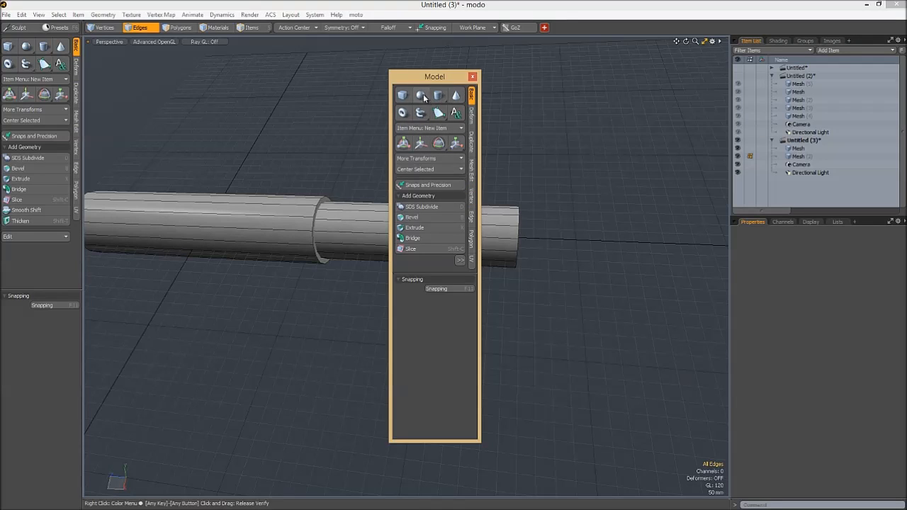
click(421, 96)
click(401, 95)
click(472, 76)
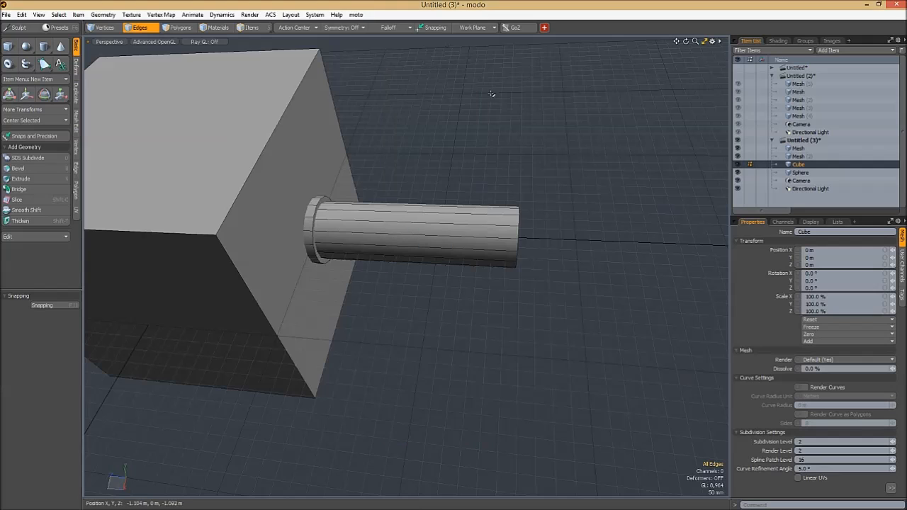
key(ctrl+z)
key(ctrl+z)
key(ctrl+z)
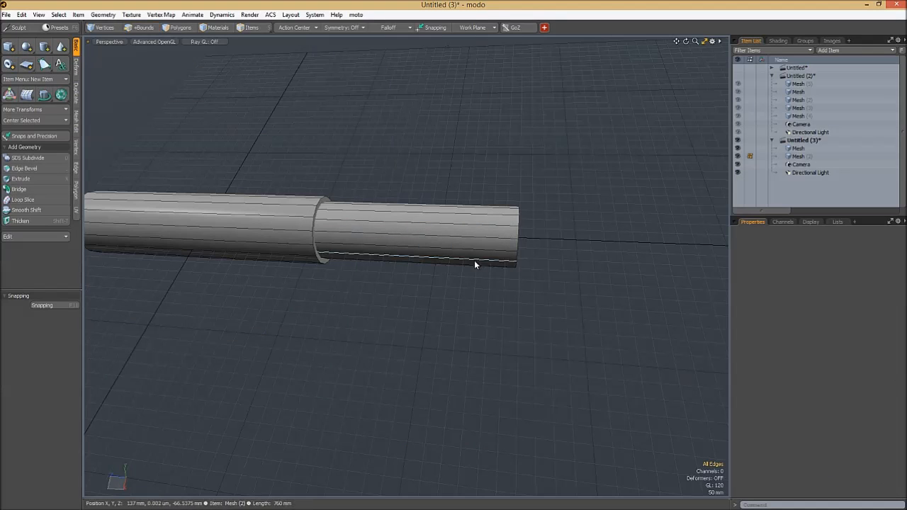
- Duplicate the second section and move the copy along Z to about -1.8 m, extending beyond its end
alt+drag(509, 267, 482, 268)
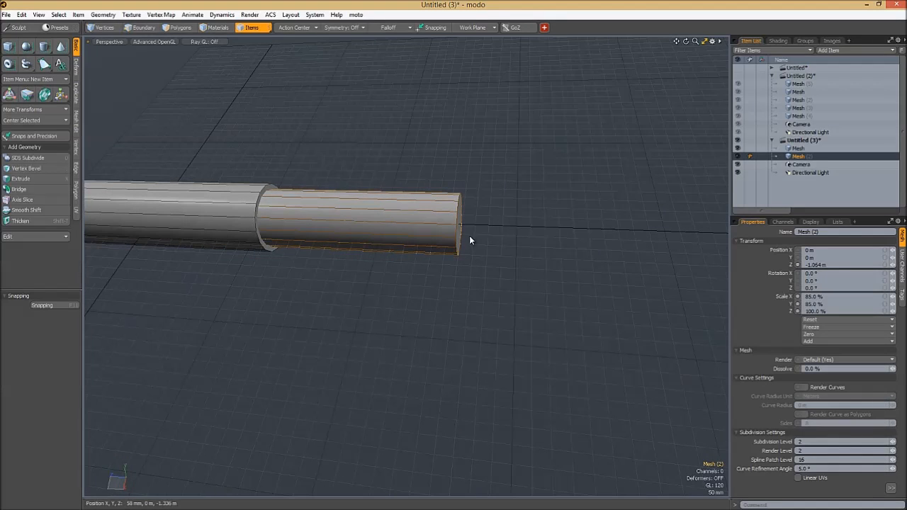
key(ctrl+d)
key(w)
drag(367, 223, 567, 229)
alt+drag(567, 229, 496, 276)
- Scale the third section to 70% in X and Y and adjust its Z position to about -1.78 m
key(r)
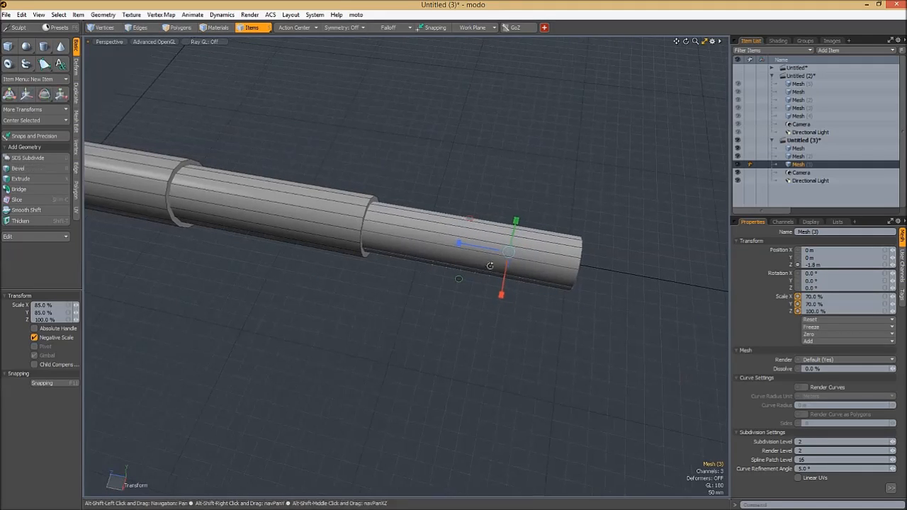
key(w)
alt+shift+drag(558, 269, 428, 255)
key(e)
key(q)
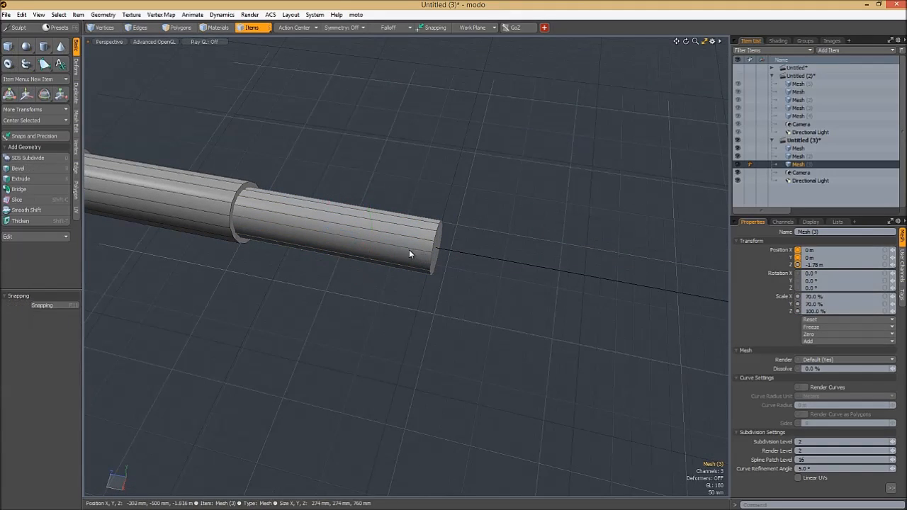
key(2)
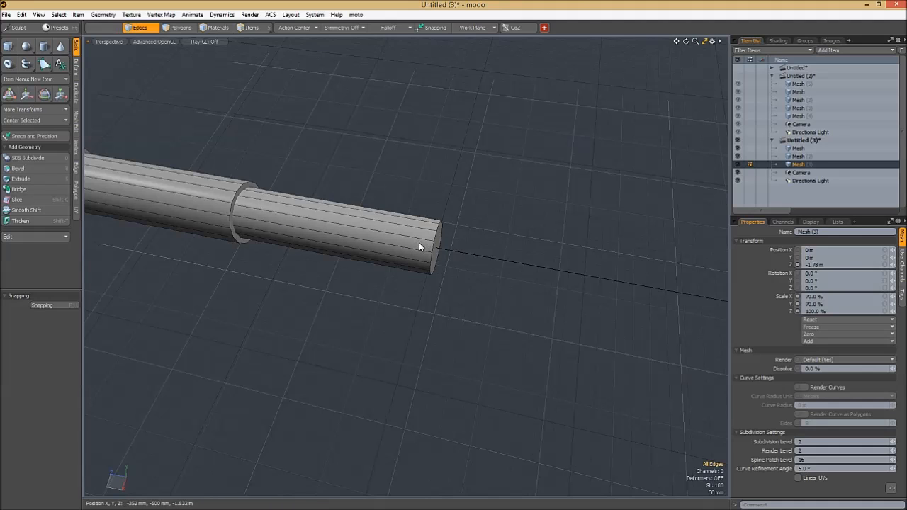
- Duplicate the third section, move the copy along Z to about -2.34 m, and scale it to 55% in X and Y
key(5)
key(ctrl+d)
key(w)
drag(330, 230, 484, 255)
key(r)
alt+shift+drag(527, 275, 356, 248)
- Try to shorten the fourth section by scaling the whole item along Z
alt+drag(425, 264, 509, 280)
drag(399, 233, 444, 243)
key(ctrl+z)
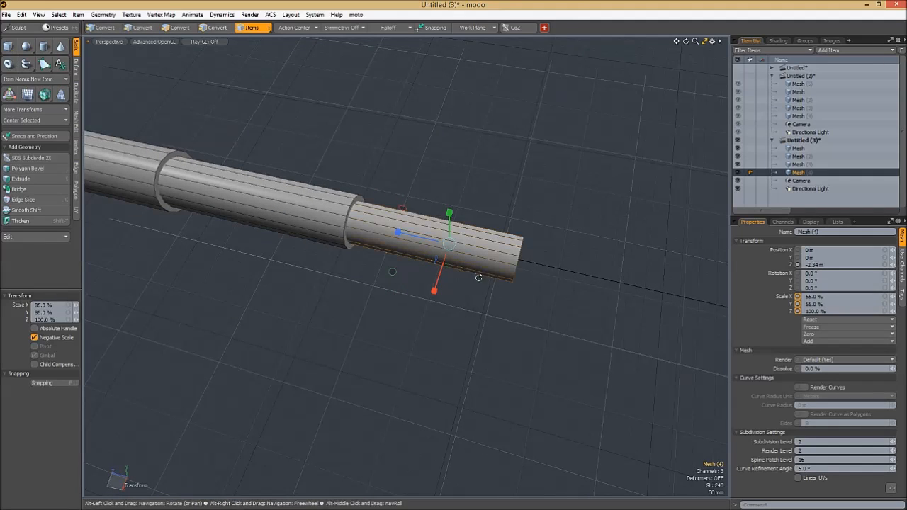
alt+drag(488, 277, 460, 269)
drag(380, 227, 421, 237)
alt+drag(463, 265, 427, 296)
scroll(443, 263, up, 5)
scroll(390, 316, down, 5)
key(ctrl+z)
key(ctrl+z)
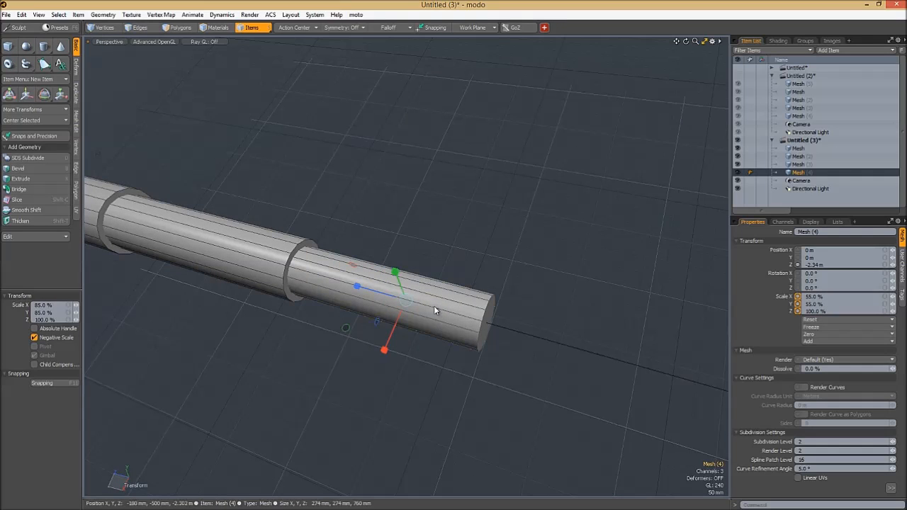
drag(359, 286, 392, 296)
key(ctrl+z)
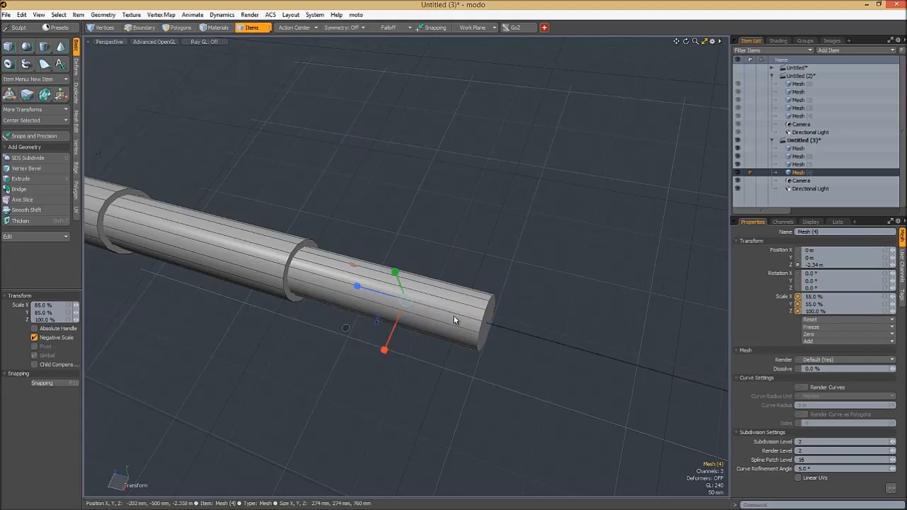
- Shorten the fourth section into a small end piece by scaling its polygons lengthwise with the Selection action center
key(space)
key(2)
key(3)
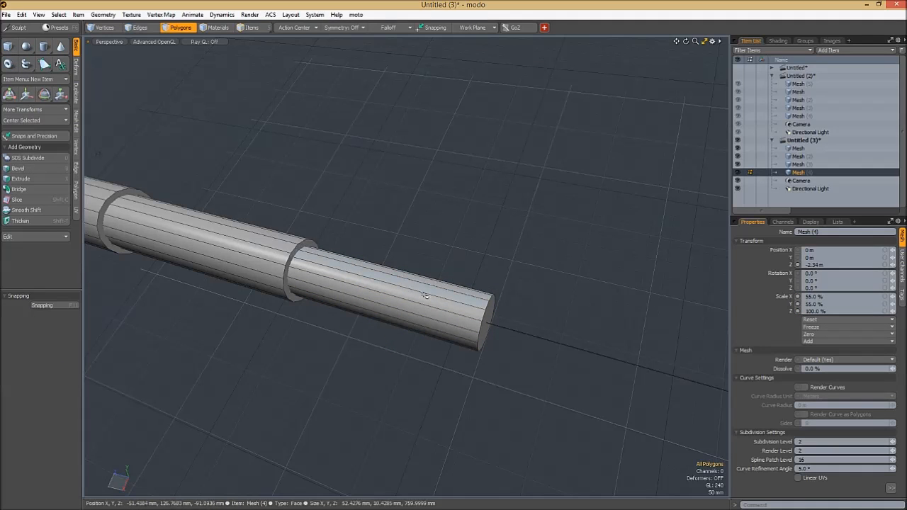
key(y)
drag(311, 273, 370, 290)
key(ctrl+z)
key(alt+s)
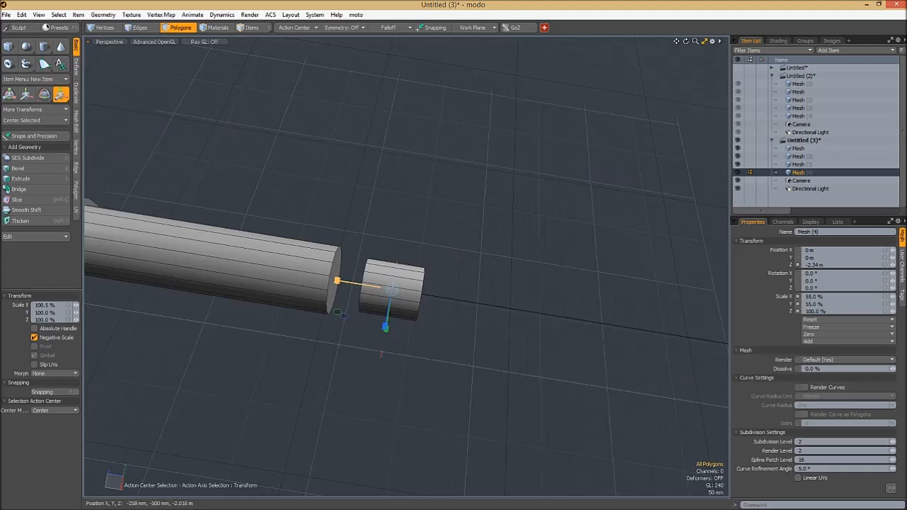
- Move the shortened end piece along its axis so it sits in the third section's open end
key(w)
drag(339, 281, 514, 311)
ctrl+alt+drag(514, 310, 524, 331)
key(q)
ctrl+alt+drag(524, 331, 325, 293)
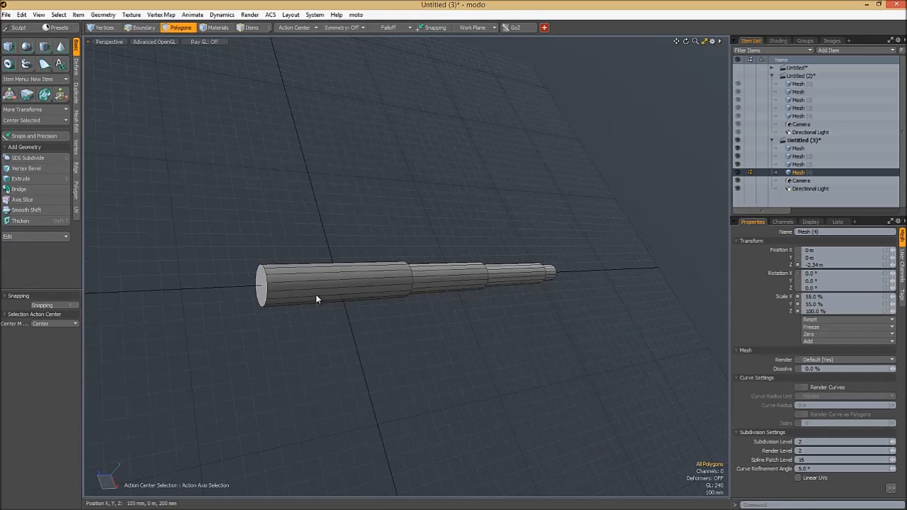
- Save the scene as telescope in Luxology Scene (*.lxo) format on the Desktop
key(ctrl+shift+s)
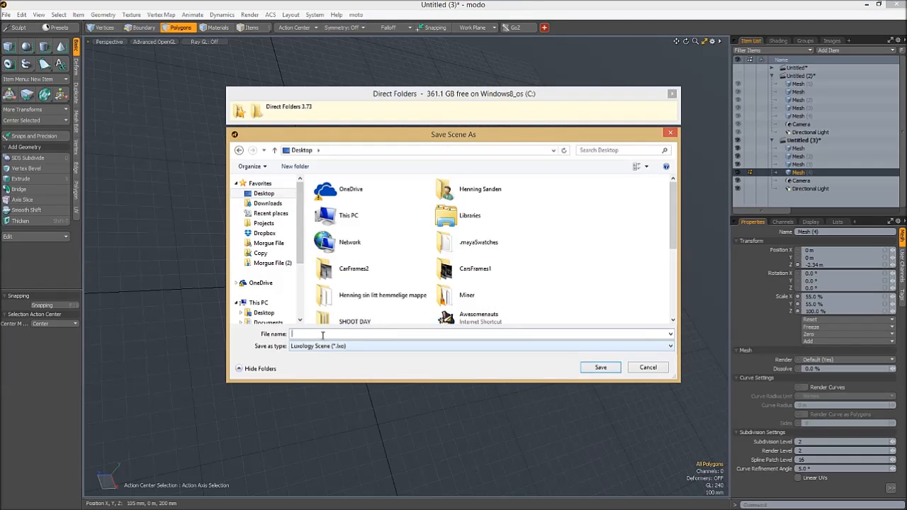
text(telescope)
key(Return)
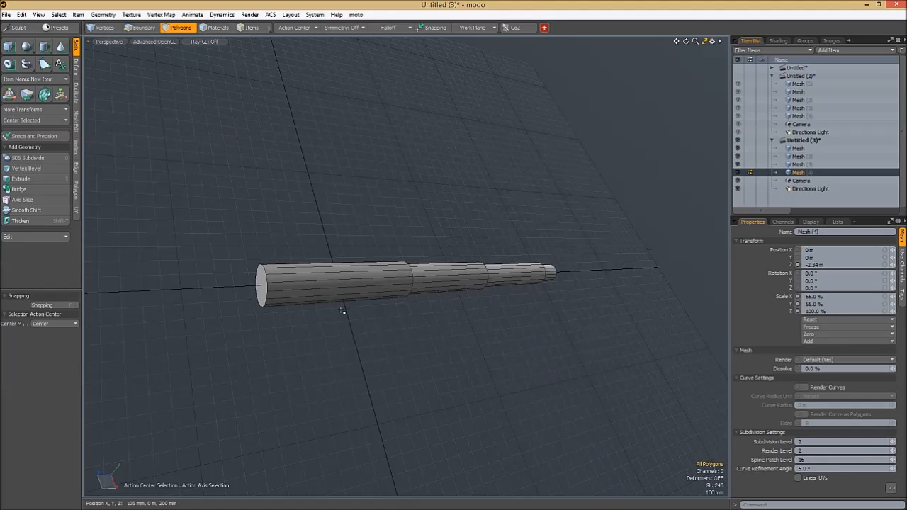
- Select the mesh item of the largest cylinder section and return to polygon selection
alt+drag(320, 302, 346, 306)
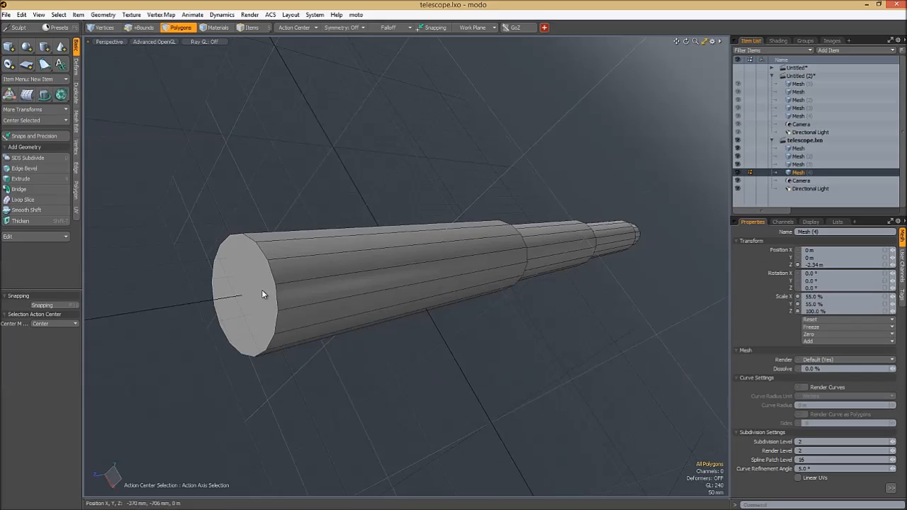
key(5)
click(265, 289)
key(3)
alt+drag(294, 292, 340, 306)
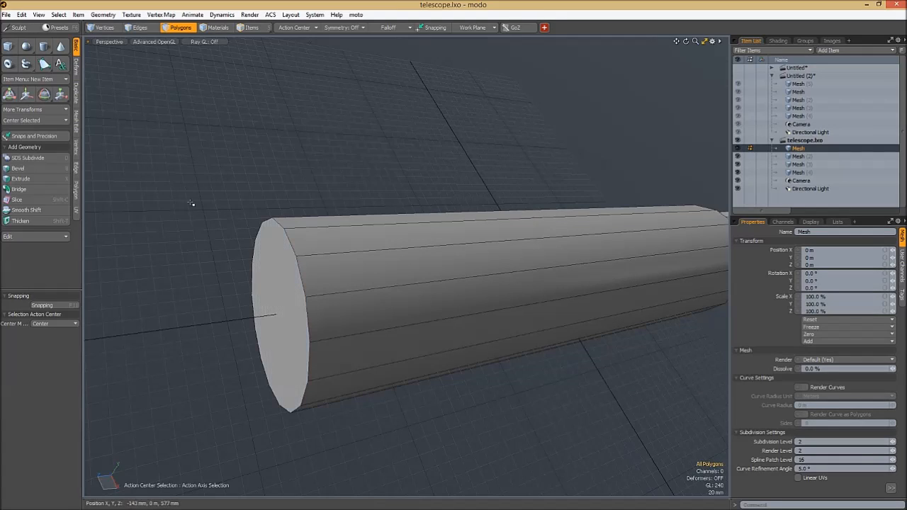
- Use Add Loop to cut two closely spaced edge loops around the largest section near its outer end
click(77, 94)
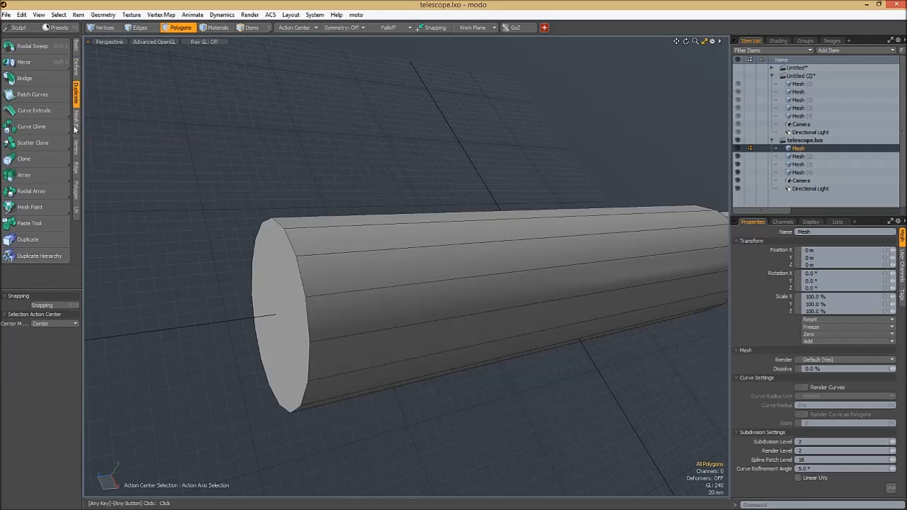
click(77, 166)
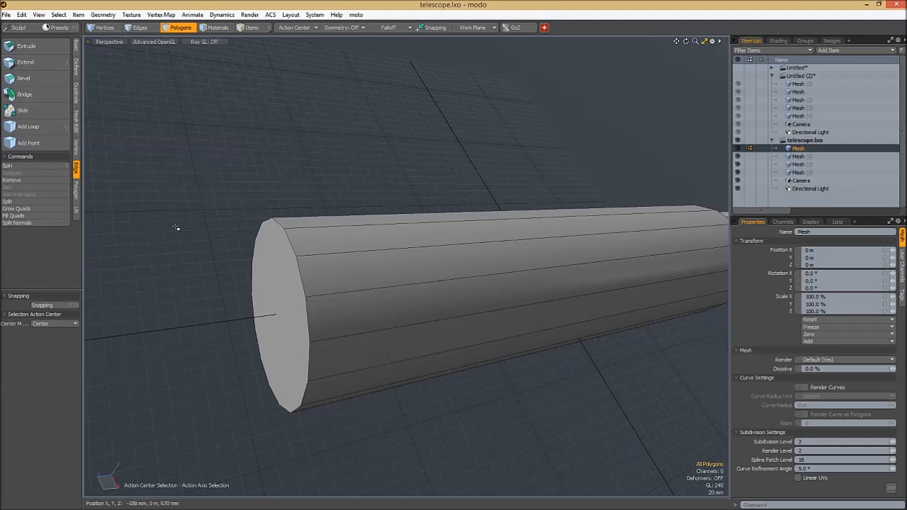
key(alt+l)
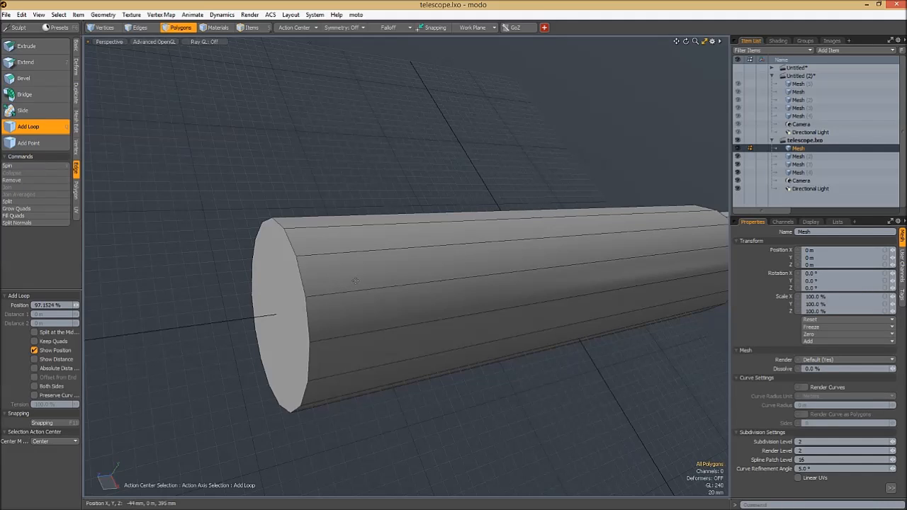
click(375, 288)
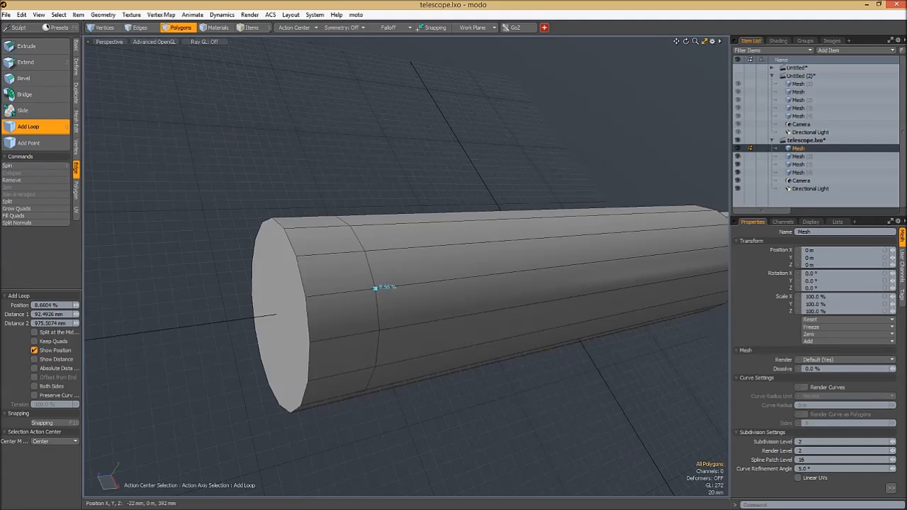
mouse_move(377, 288)
mouse_down()
mouse_move(343, 291)
mouse_move(368, 294)
mouse_move(360, 295)
mouse_up()
key(space)
- Select the full polygon band between the two edge loops on the largest section
drag(345, 247, 348, 311)
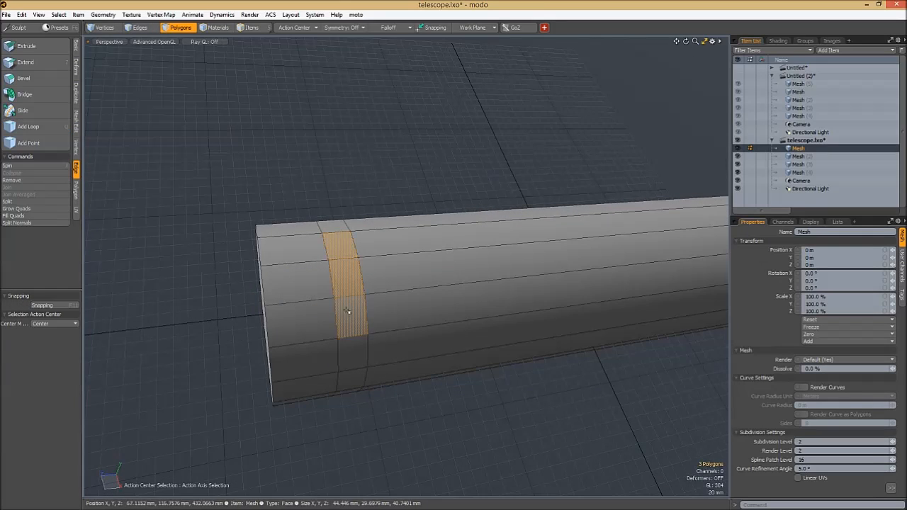
click(360, 214)
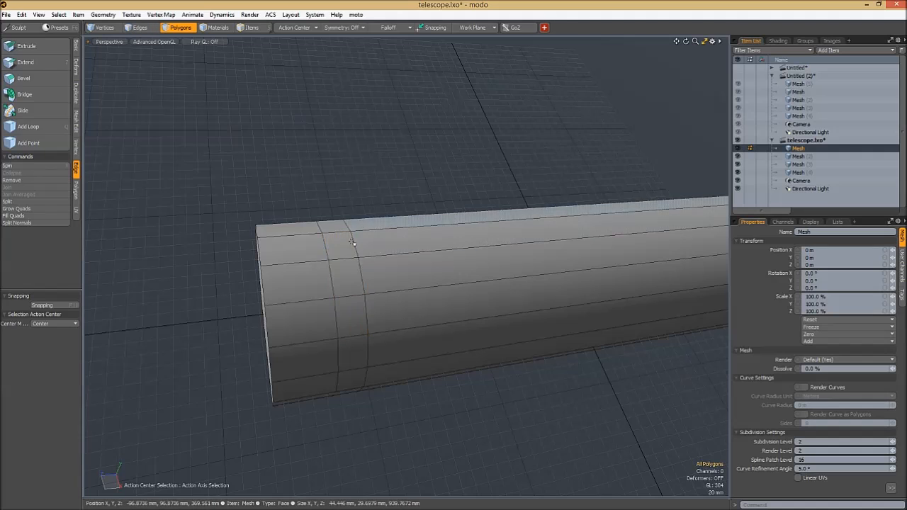
drag(340, 225, 337, 369)
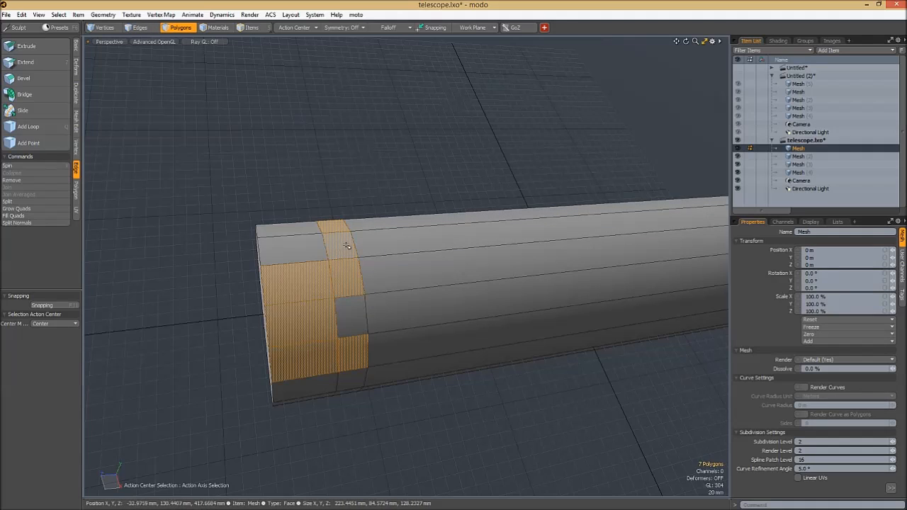
drag(338, 236, 352, 330)
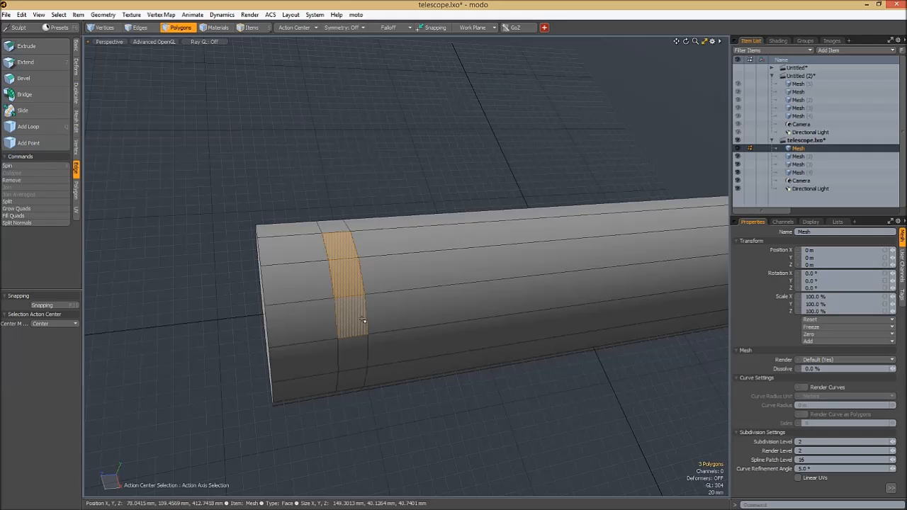
key(l)
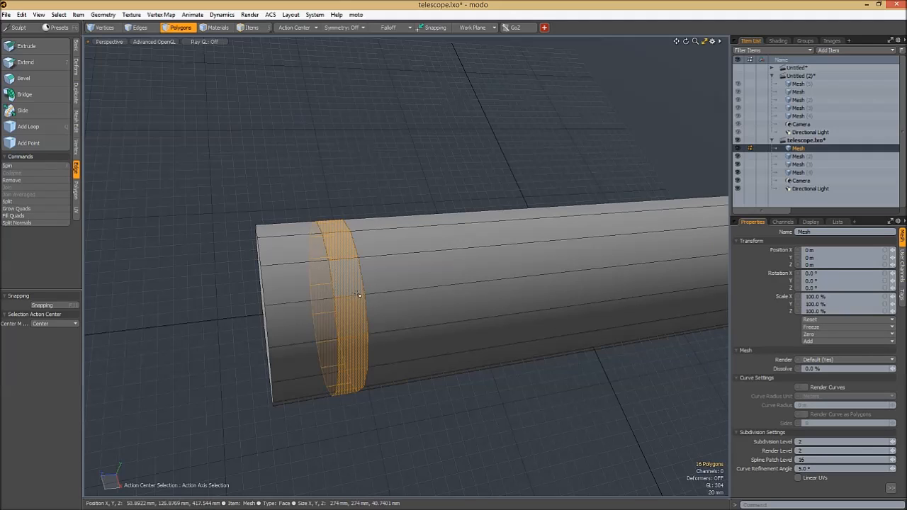
- Bevel the selected band outward with a shift of 11 mm
mouse_move(361, 298)
alt+mouse_down()
mouse_move(365, 285)
mouse_move(365, 293)
alt+mouse_up()
key(b)
drag(327, 315, 330, 332)
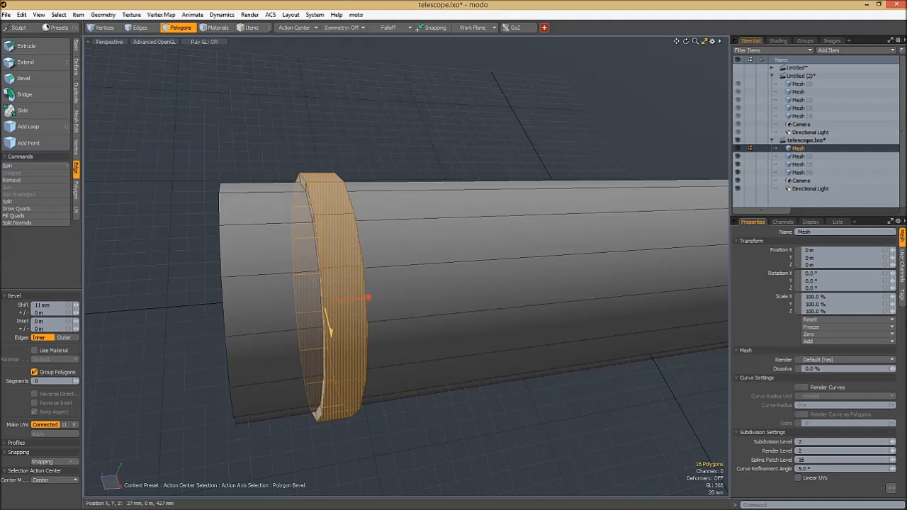
- Try the Bevel tool on an edge of the outer end and on a rim vertex with a 20 mm inset
key(2)
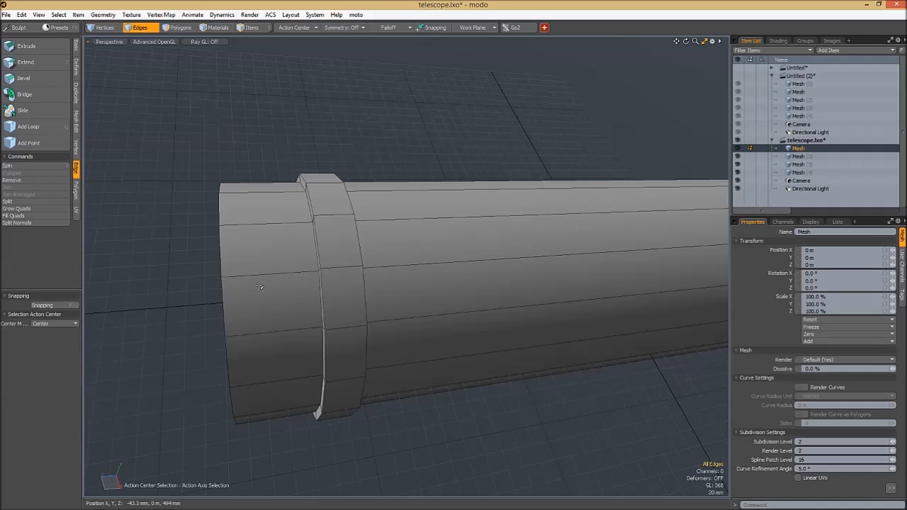
click(312, 273)
key(b)
key(space)
key(space)
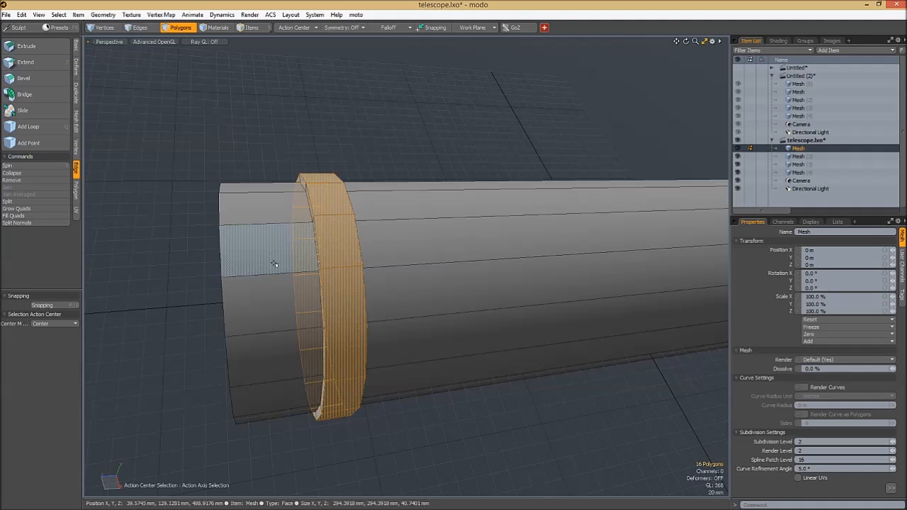
key(space)
key(b)
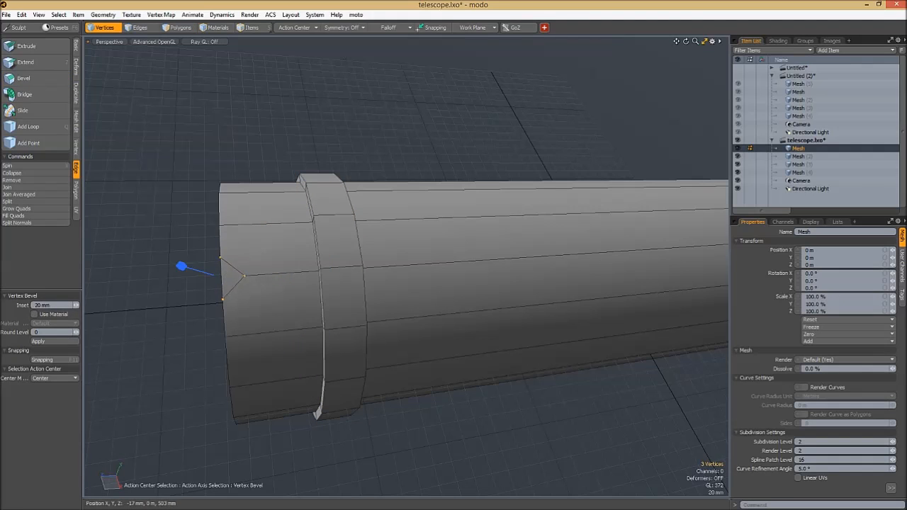
key(space)
key(space)
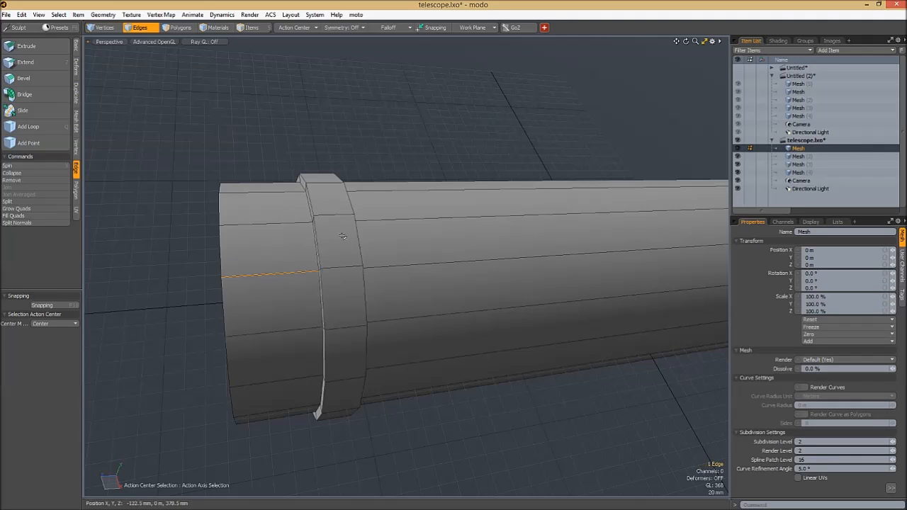
key(space)
- Reselect the raised band as a polygon loop and undo its outward bevel
mouse_move(337, 248)
mouse_down()
mouse_move(342, 305)
mouse_move(352, 268)
mouse_up()
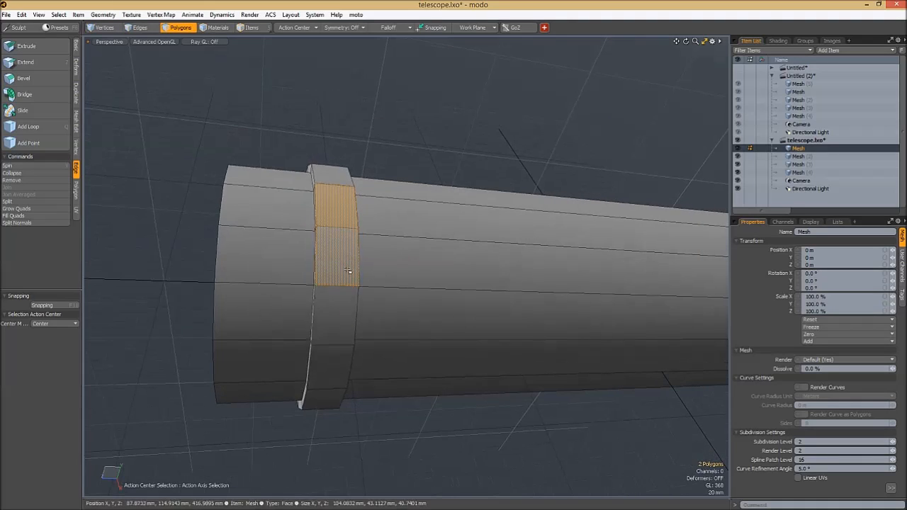
key(l)
key(space)
key(space)
key(space)
key(space)
key(space)
key(space)
key(b)
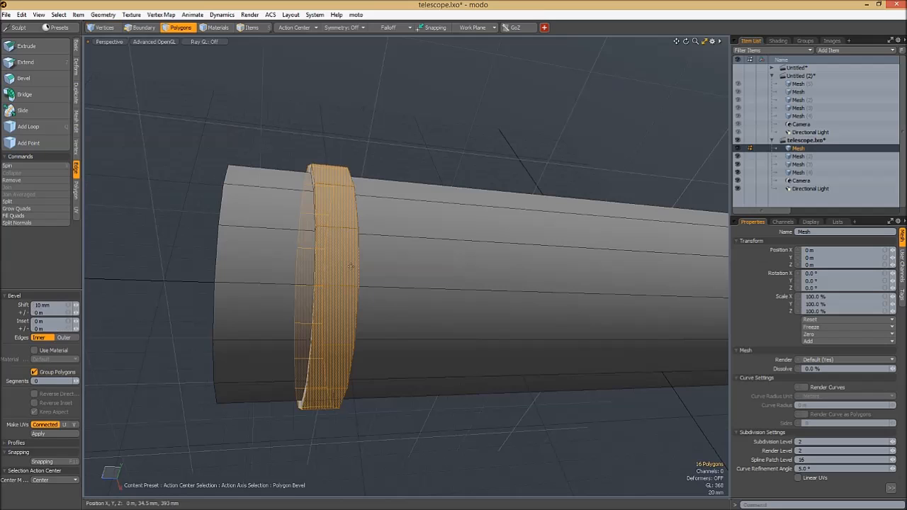
key(Tab)
key(Tab)
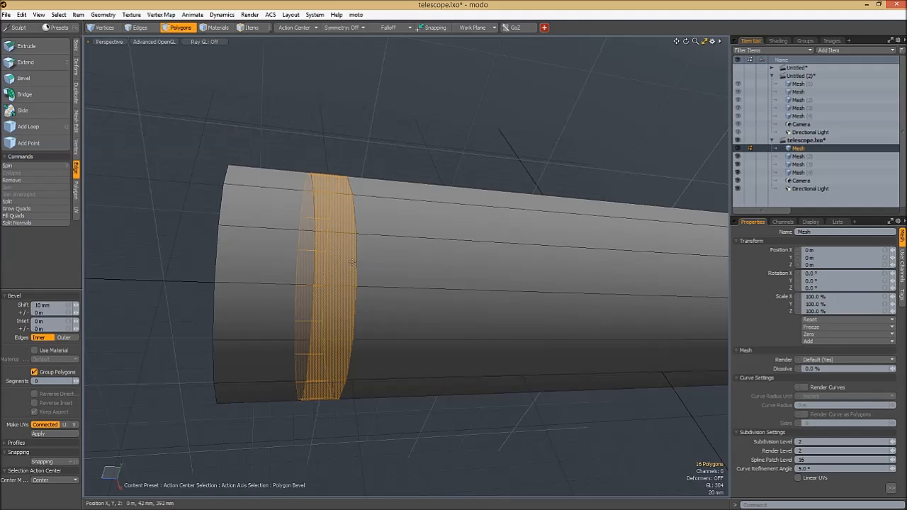
key(space)
- Bevel the band outward into a raised ring and bevel its face with shift -1.1 mm and inset 3.8 mm
key(b)
drag(358, 258, 402, 230)
shift+drag(402, 231, 411, 224)
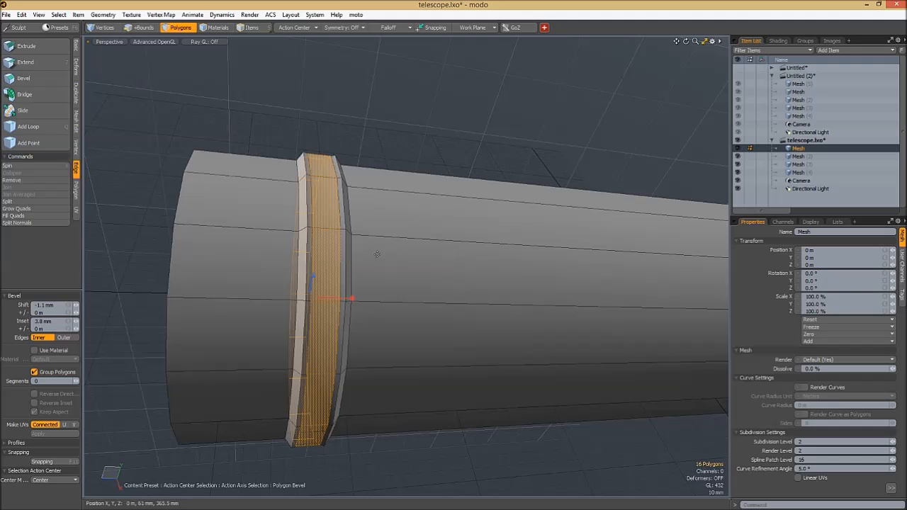
- Bevel the ring's face further with shift -1.3 mm and inset 3.5 mm, and sink a groove with shift -4.9 mm and inset 900 um
scroll(385, 253, up, 2)
drag(291, 349, 289, 345)
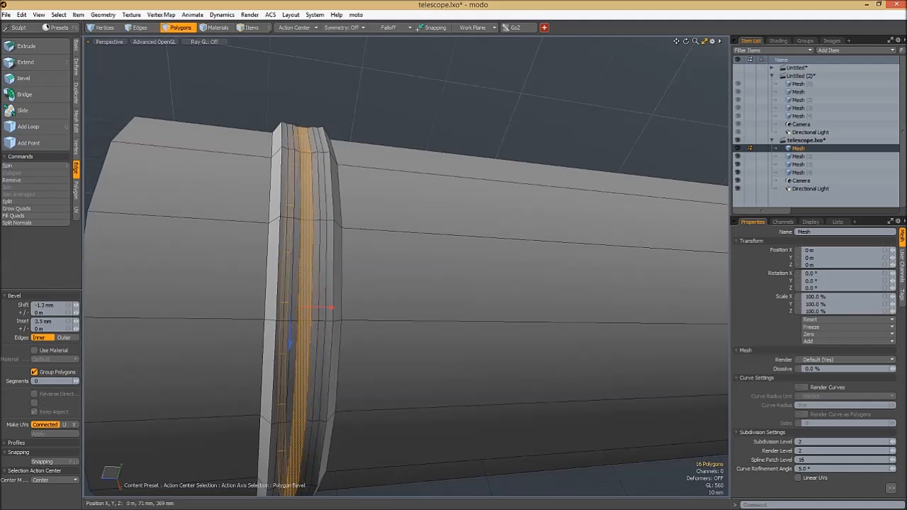
mouse_move(385, 253)
alt+mouse_down()
mouse_move(373, 237)
mouse_move(383, 233)
mouse_move(386, 249)
alt+mouse_up()
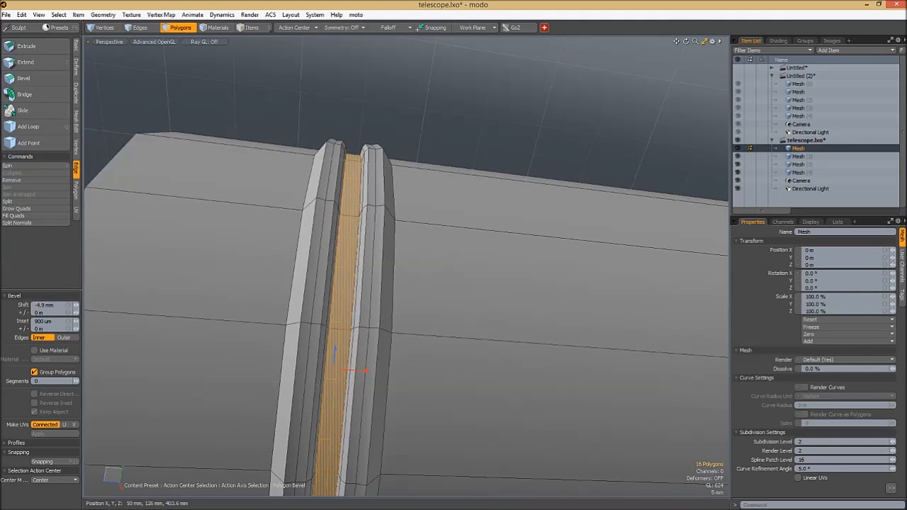
key(space)
click(455, 135)
- Examine the grooved ring on the largest section from several angles with the wireframe overlay hidden
scroll(426, 198, down, 3)
alt+drag(354, 257, 374, 273)
click(310, 269)
alt+drag(467, 166, 434, 167)
click(430, 164)
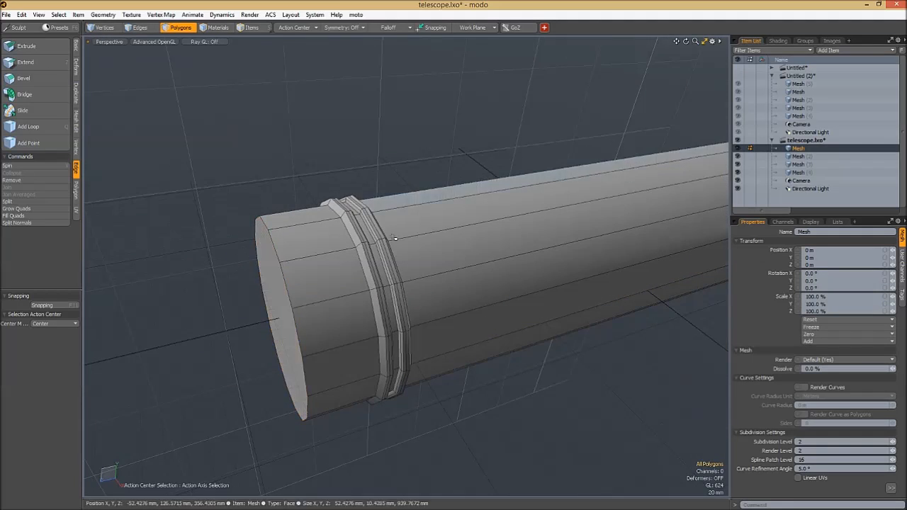
key(Tab)
alt+drag(450, 298, 348, 343)
scroll(461, 292, up, 3)
ctrl+alt+drag(303, 305, 367, 278)
key(Tab)
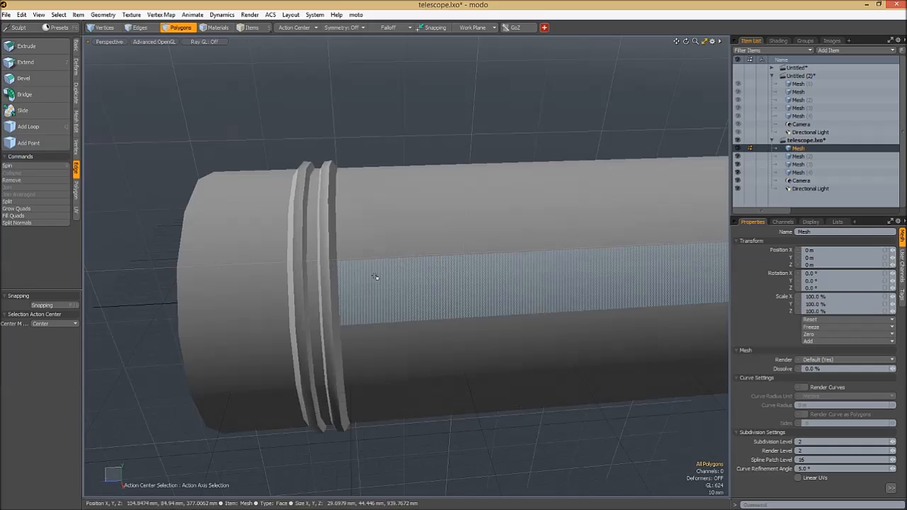
alt+drag(304, 269, 371, 278)
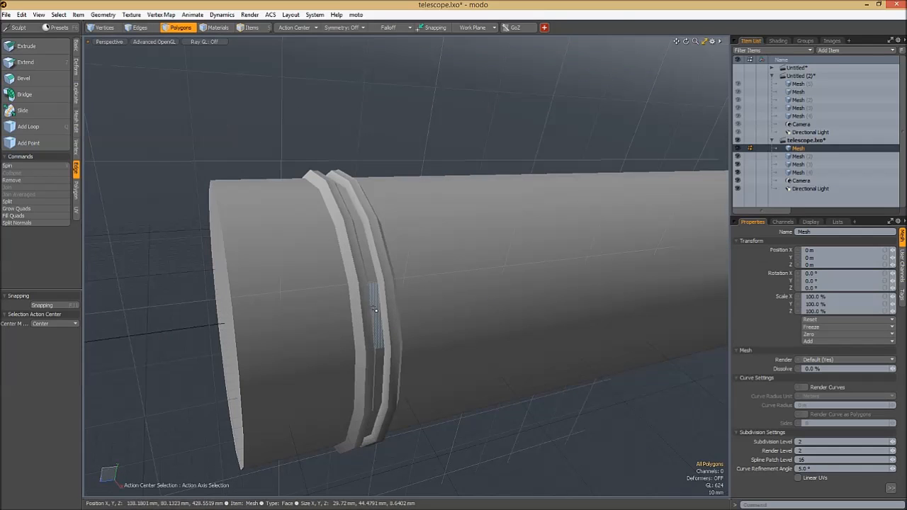
alt+drag(318, 266, 430, 286)
- Select the end cap polygon of the largest section and bevel it with an inset of 100 um
click(309, 284)
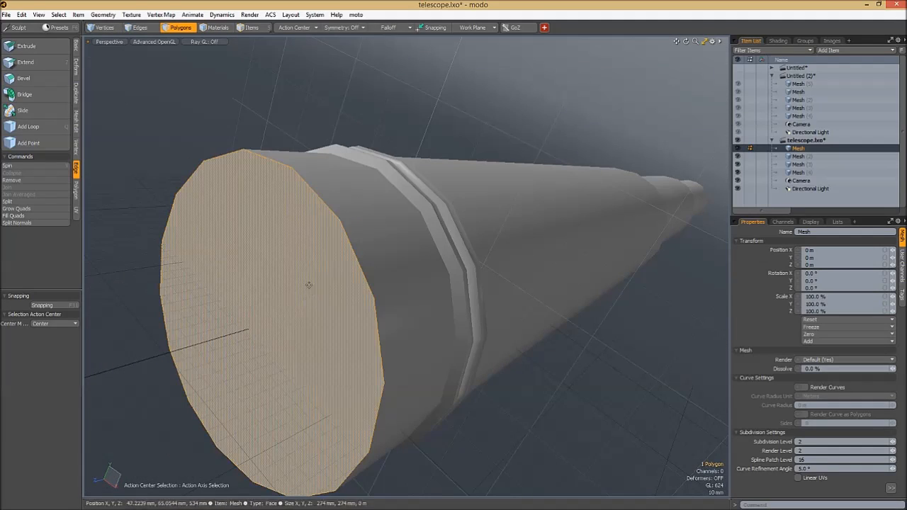
key(b)
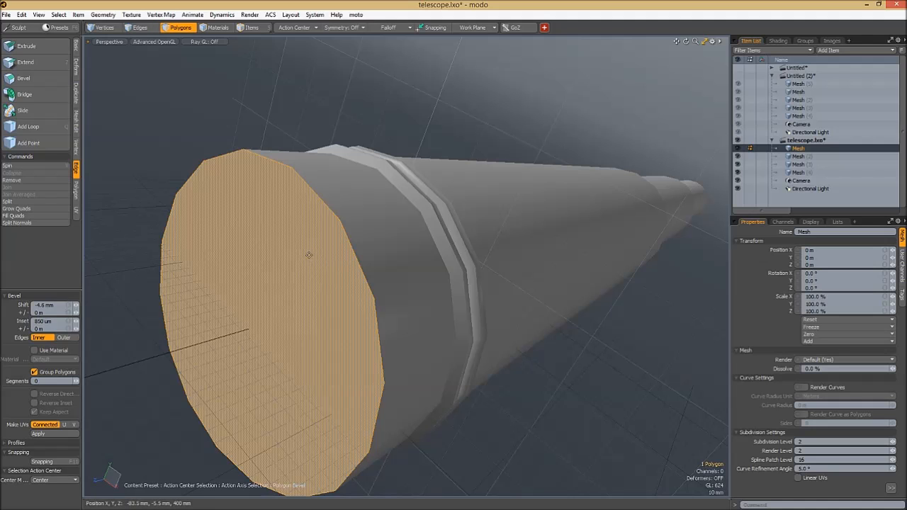
key(Tab)
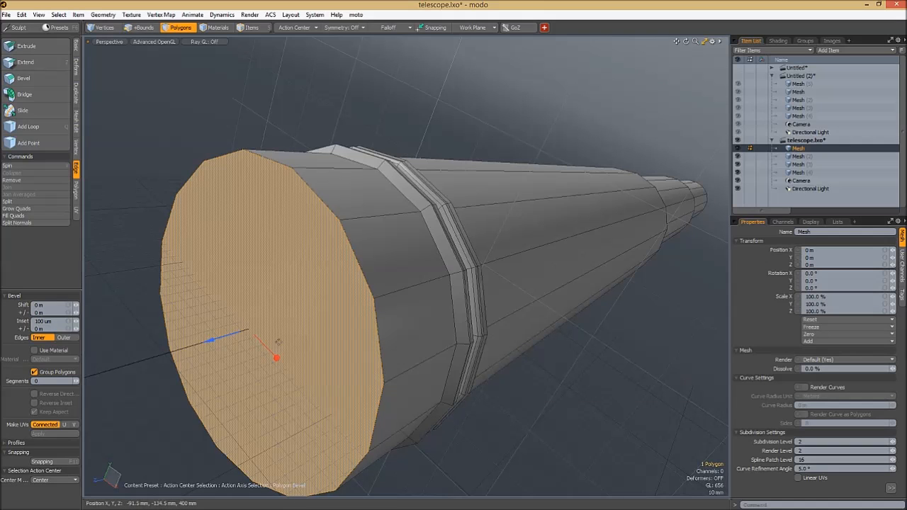
alt+drag(276, 354, 327, 344)
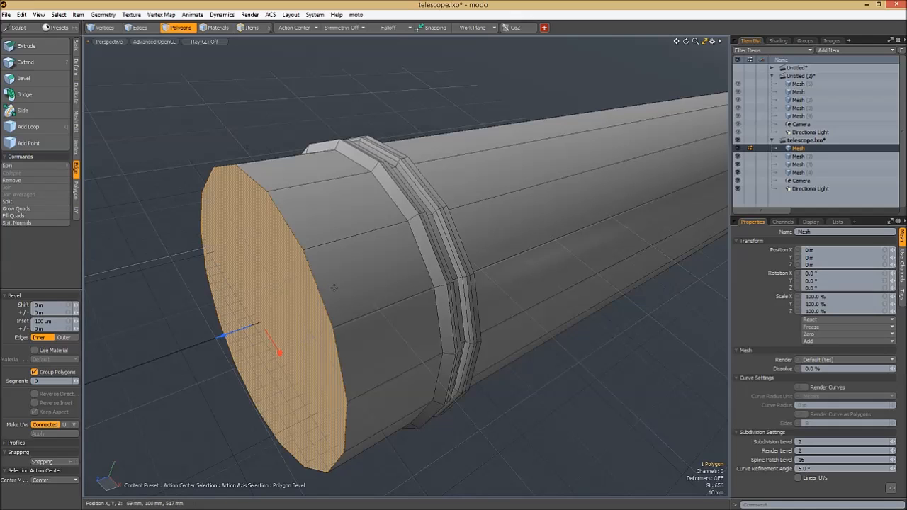
- Switch the viewport shading to Wire and back to Advanced GL
key(ctrl+3)
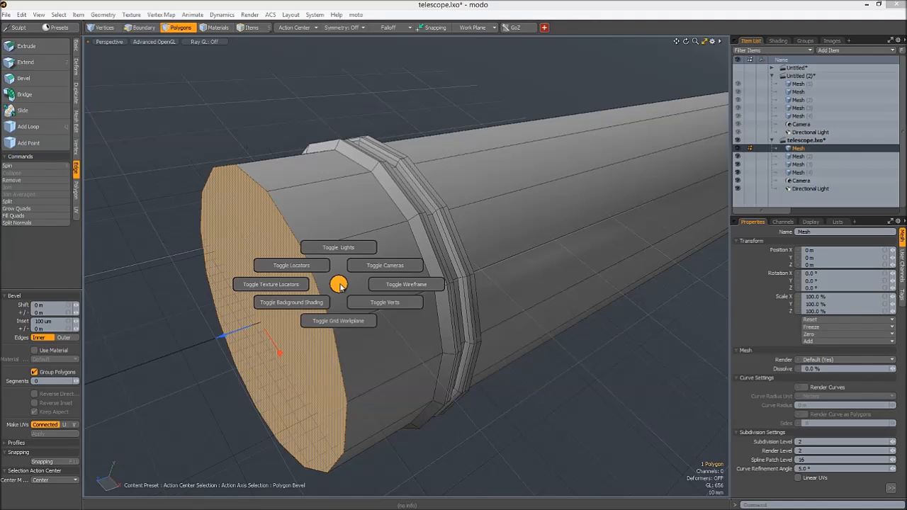
key(ctrl+2)
click(343, 283)
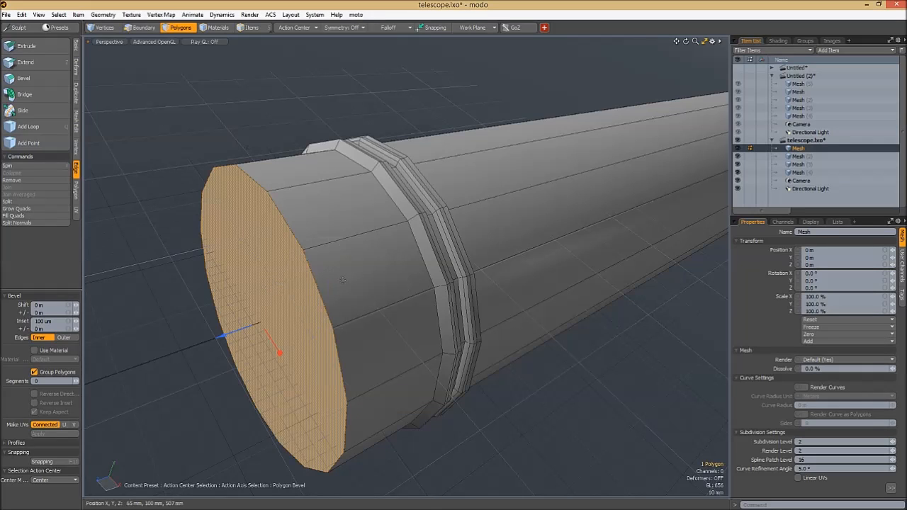
key(ctrl+2)
click(340, 243)
key(ctrl+2)
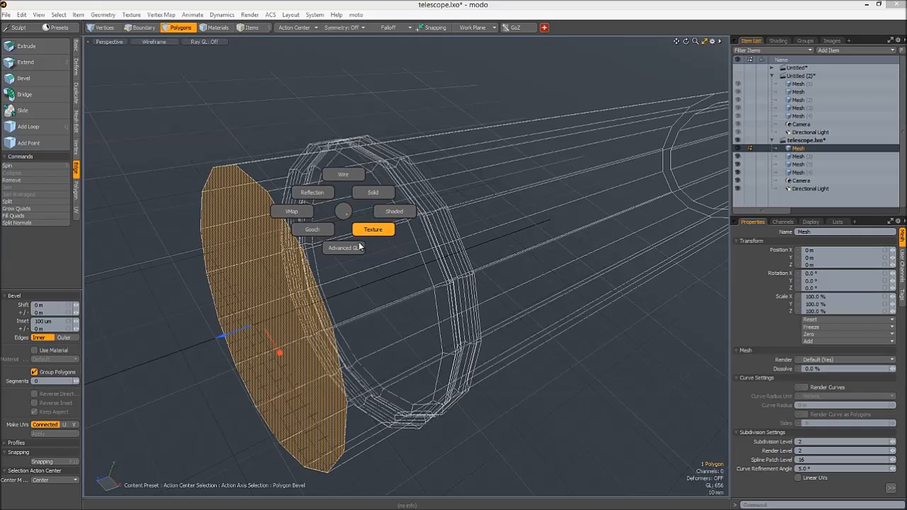
click(343, 247)
key(ctrl+tab)
- Toggle the viewport's wireframe overlay off and back on, and leave the Bevel tool
key(ctrl+4)
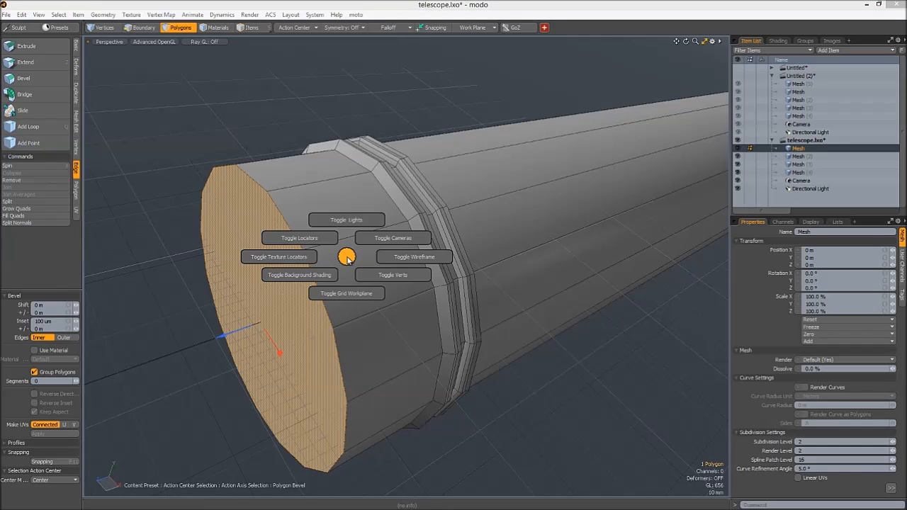
key(ctrl+4)
click(419, 258)
key(ctrl+4)
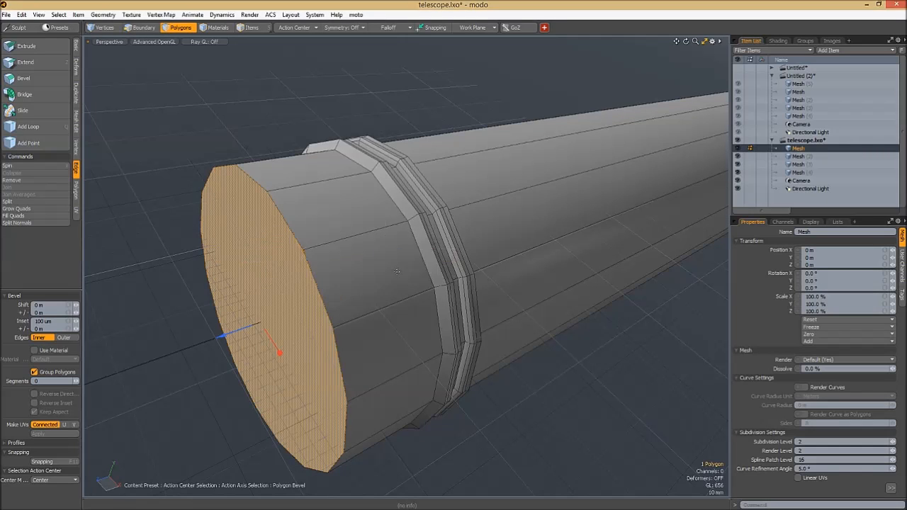
click(434, 276)
key(ctrl+4)
click(472, 277)
key(ctrl+4)
click(366, 267)
key(space)
key(Tab)
key(Tab)
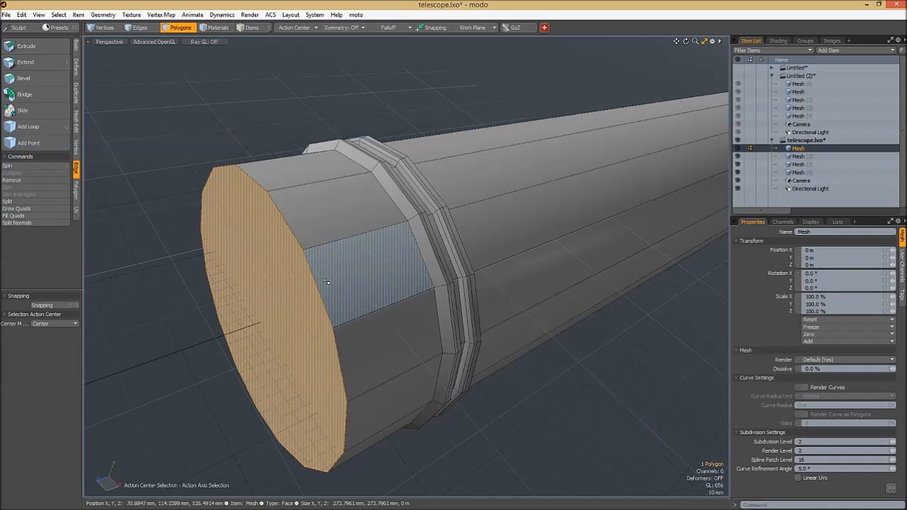
- Try the viewport display toggles, including the wireframe overlay, with the end cap polygon of the largest section selected
key(y)
key(ctrl+4)
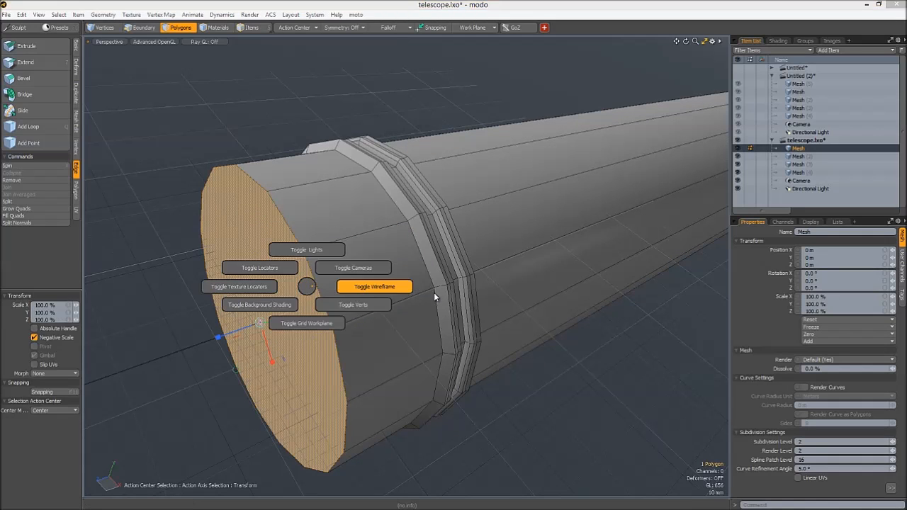
click(361, 303)
key(ctrl+4)
click(341, 368)
key(ctrl+4)
click(358, 318)
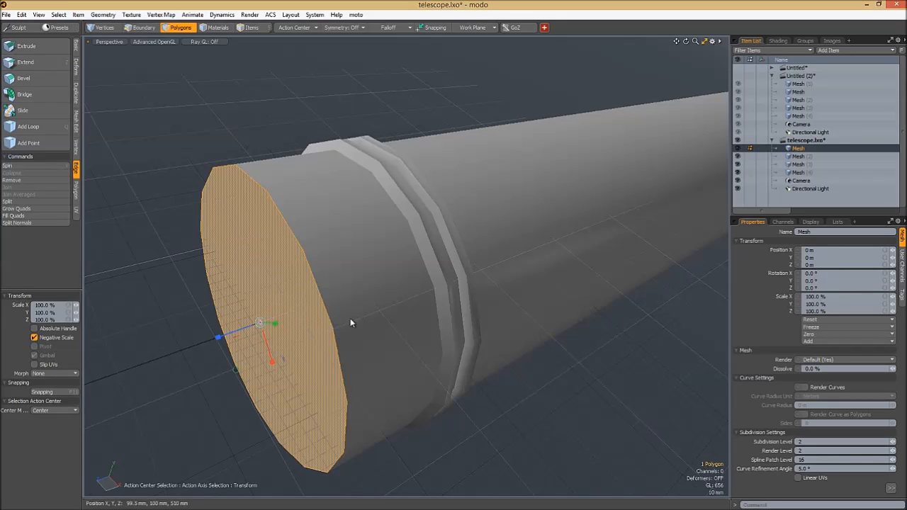
key(ctrl+4)
click(352, 348)
key(ctrl+4)
click(371, 207)
- Examine the whole telescope from the end cap and from a distance while toggling viewport display elements
scroll(353, 327, down, 8)
mouse_move(350, 330)
alt+mouse_down()
mouse_move(642, 280)
mouse_move(469, 256)
mouse_move(455, 318)
mouse_move(435, 325)
alt+mouse_up()
scroll(455, 319, up, 5)
key(ctrl+4)
click(453, 203)
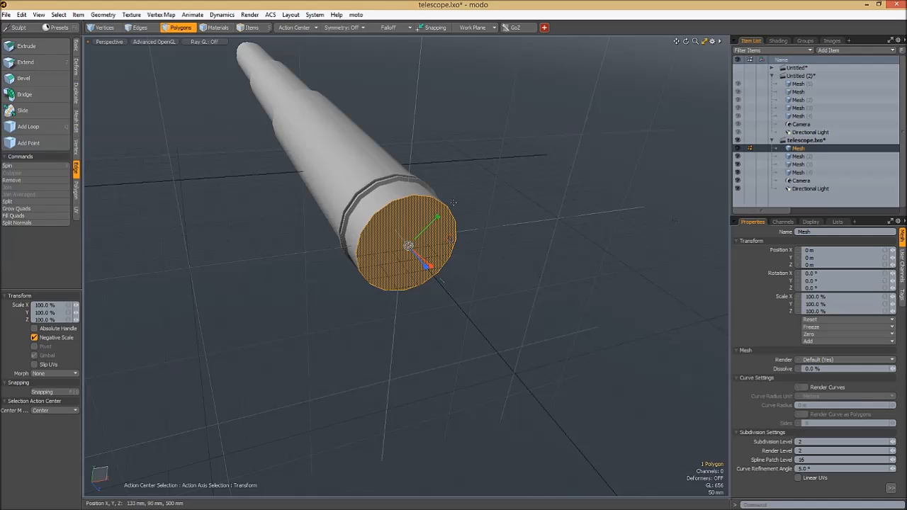
ctrl+alt+drag(409, 284, 451, 265)
key(ctrl+4)
click(445, 243)
ctrl+alt+drag(494, 240, 404, 230)
alt+drag(514, 324, 582, 226)
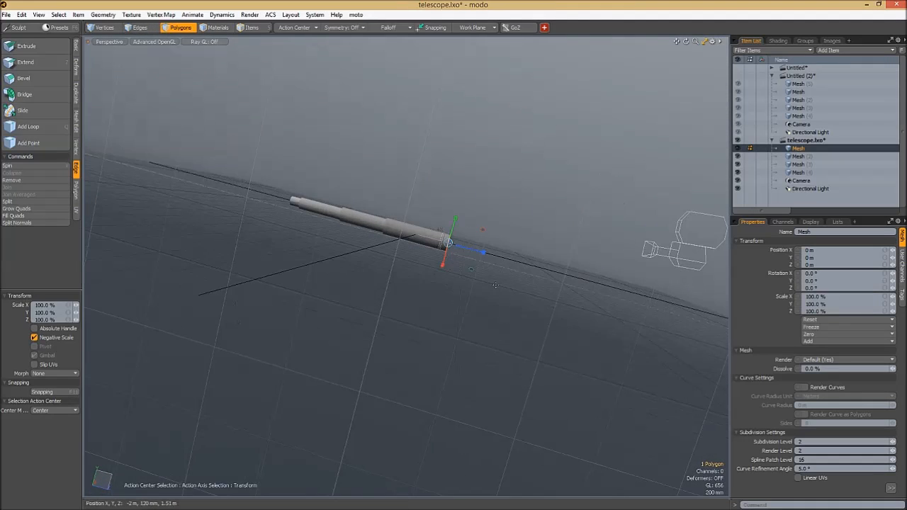
- Scale the end cap polygon to 85.5% in X and Y, leaving a flat rim around the opening
alt+drag(488, 229, 308, 334)
key(shift+a)
alt+drag(516, 313, 428, 308)
key(shift+a)
ctrl+alt+drag(494, 269, 413, 280)
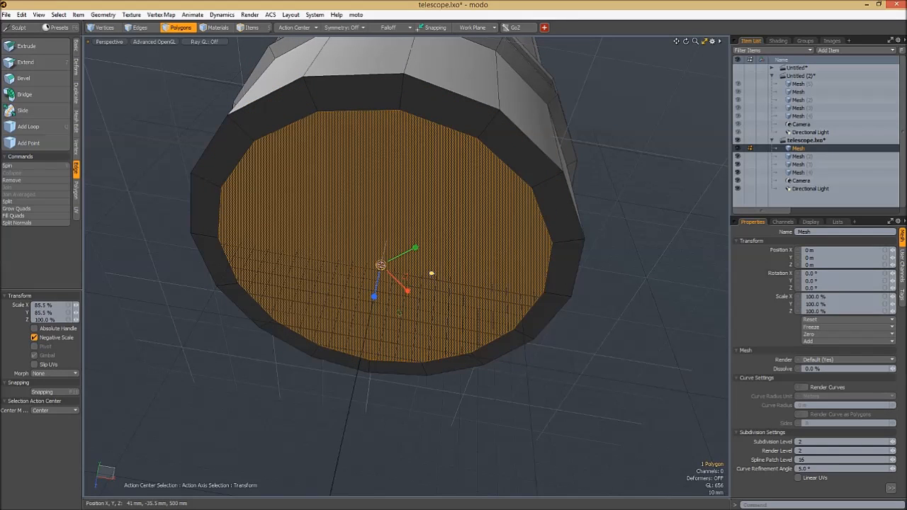
- Bevel the end cap polygon into the barrel with a shift of -50 mm and an inset of 46.2 mm
alt+drag(535, 300, 483, 313)
key(b)
drag(386, 267, 467, 341)
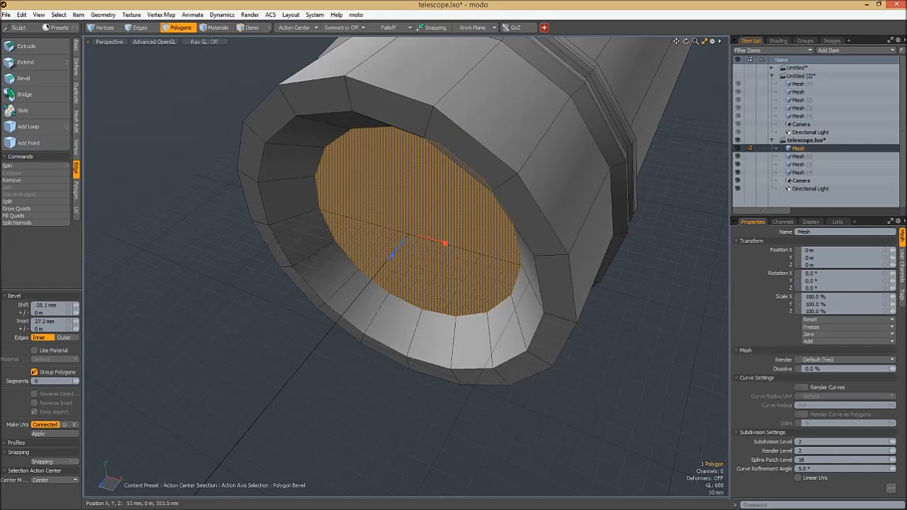
alt+drag(418, 271, 519, 349)
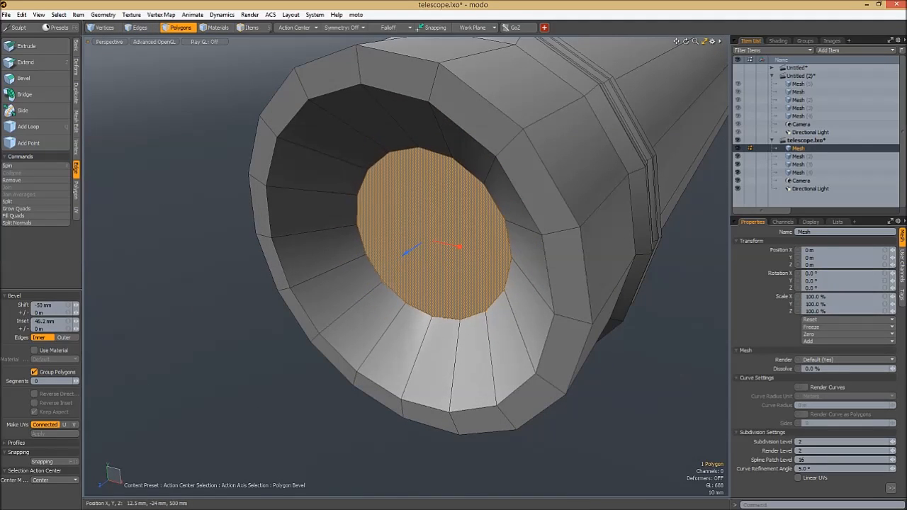
- Bevel the recessed polygon again, extending it much deeper into the barrel as a slightly tapering tunnel
shift+click(423, 258)
drag(423, 258, 528, 212)
key(ctrl+z)
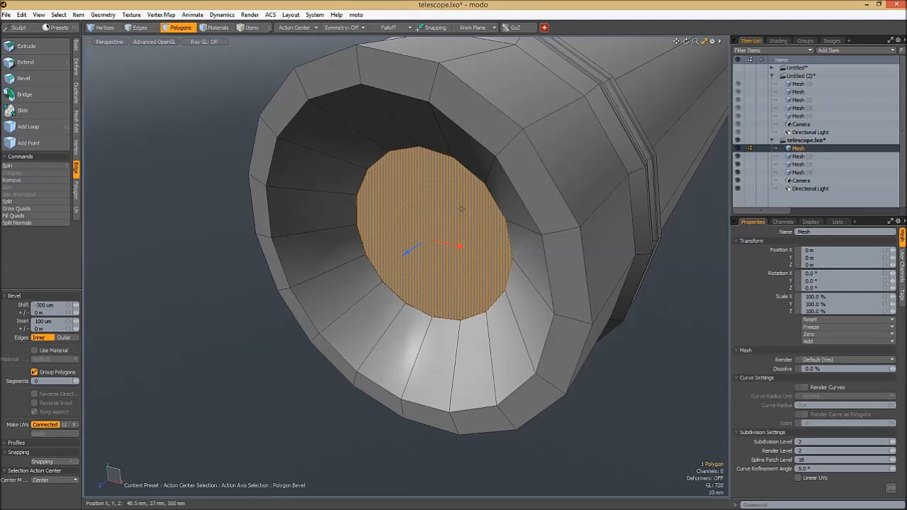
drag(423, 258, 707, 107)
alt+drag(503, 201, 475, 212)
scroll(474, 213, down, 2)
key(space)
- Select the single polygon that closes the inner end of the recess
drag(595, 92, 602, 291)
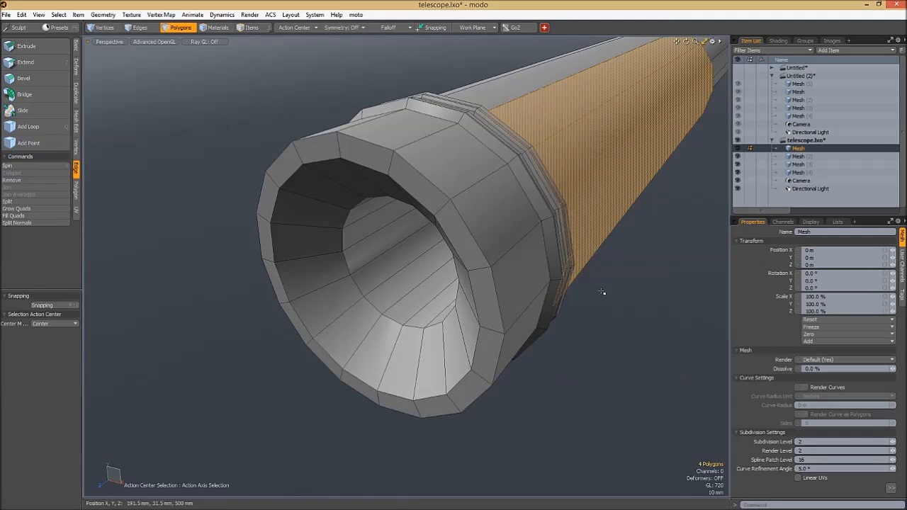
alt+drag(326, 271, 418, 251)
click(394, 259)
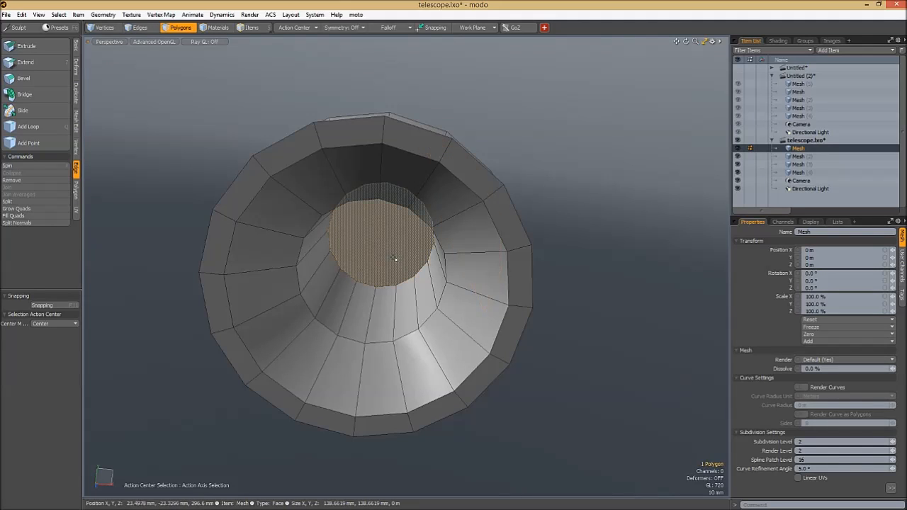
key(r)
drag(389, 241, 392, 285)
key(ctrl+z)
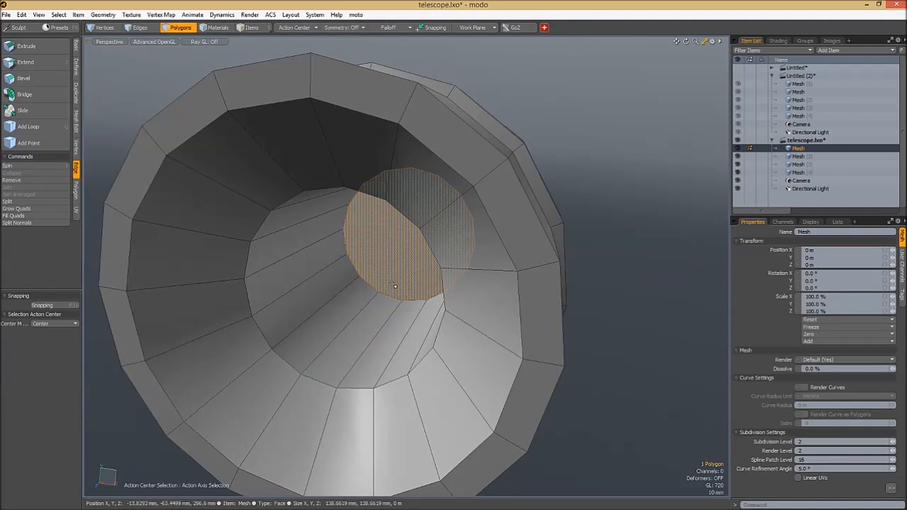
alt+shift+drag(370, 319, 364, 300)
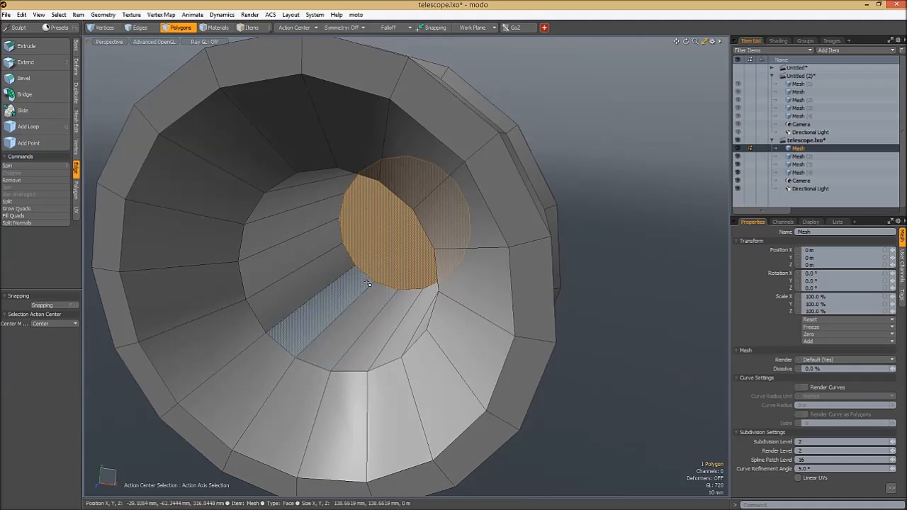
key(Delete)
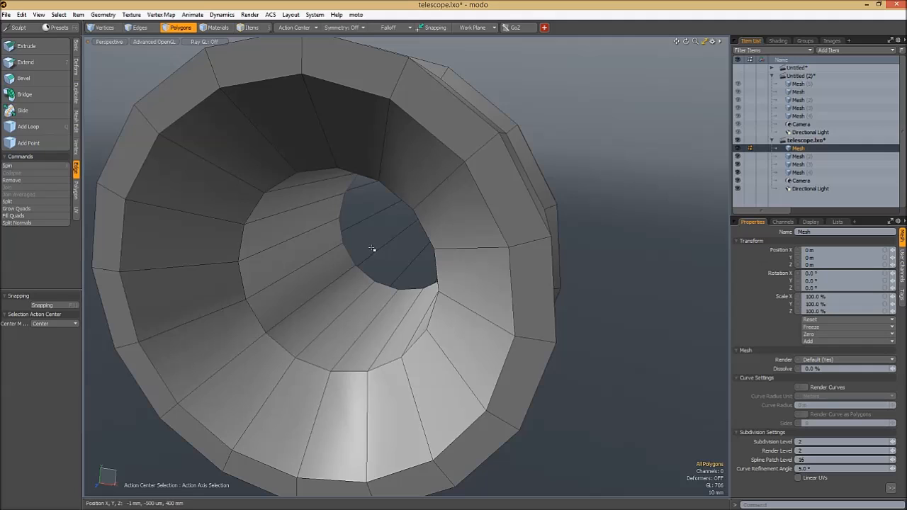
drag(333, 312, 312, 231)
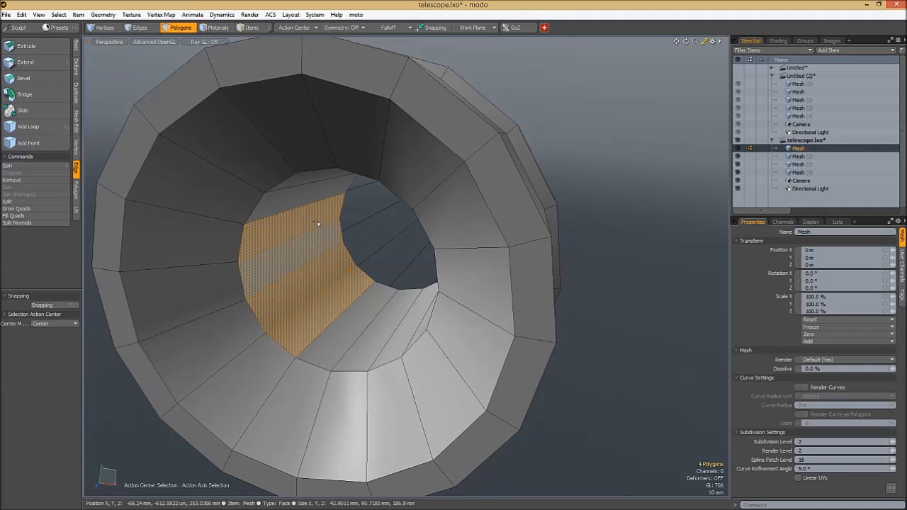
key(ctrl+z)
key(ctrl+z)
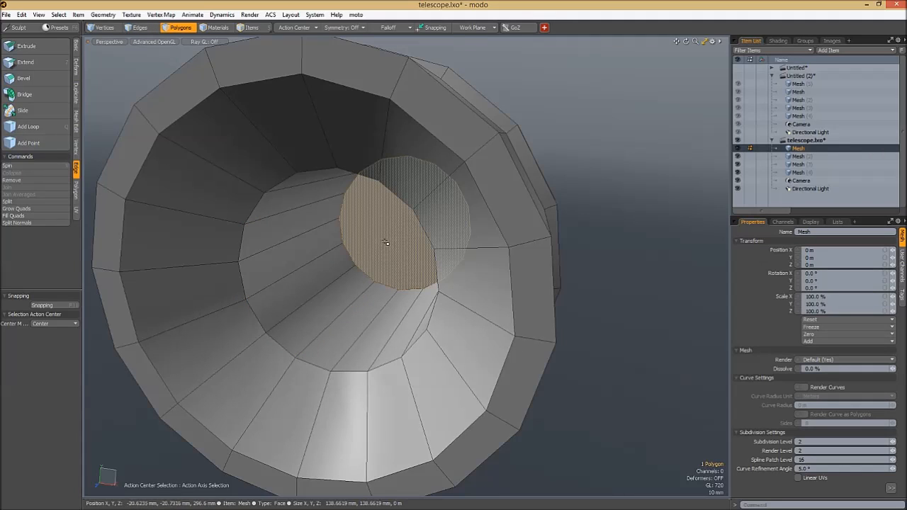
- Cut the polygon closing the inner end of the recess and paste it into a new mesh item
key(Delete)
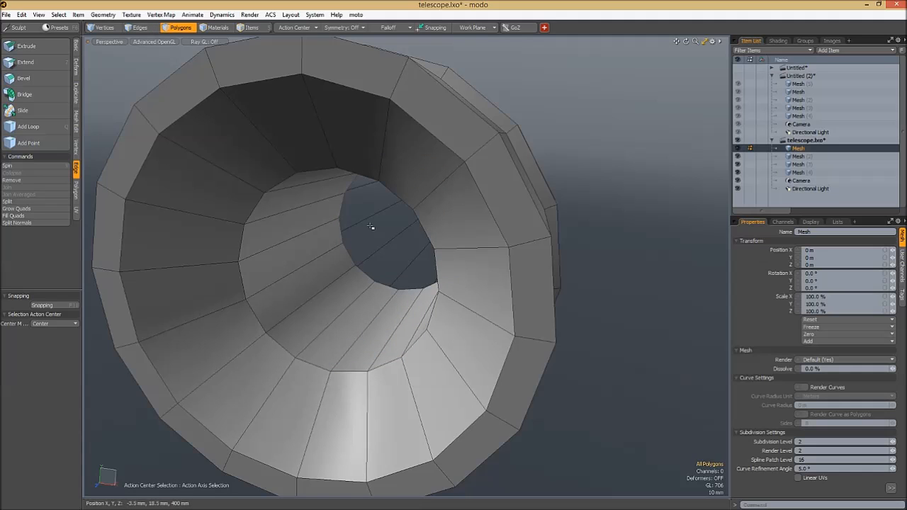
key(n)
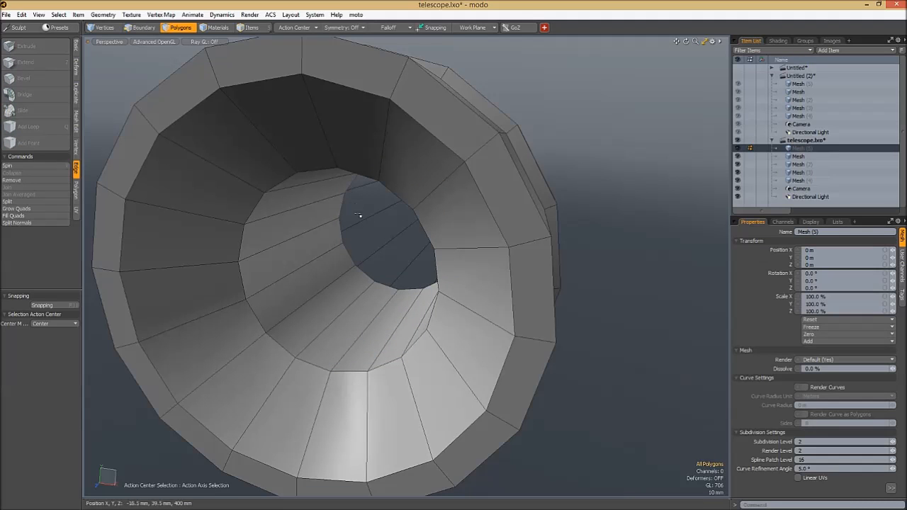
key(ctrl+v)
- Move the pasted disc polygon 179.5 mm along Z towards the front opening of the telescope
alt+drag(413, 245, 389, 241)
key(w)
mouse_move(419, 203)
alt+mouse_down()
mouse_move(415, 213)
mouse_move(420, 186)
alt+mouse_up()
drag(389, 223, 475, 92)
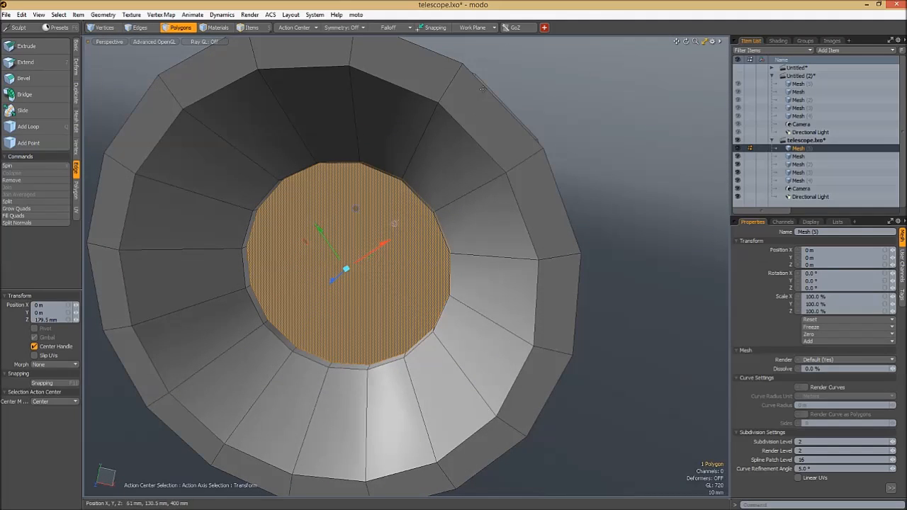
- Convert the pasted disc polygon into a four-by-four grid of quads
click(544, 29)
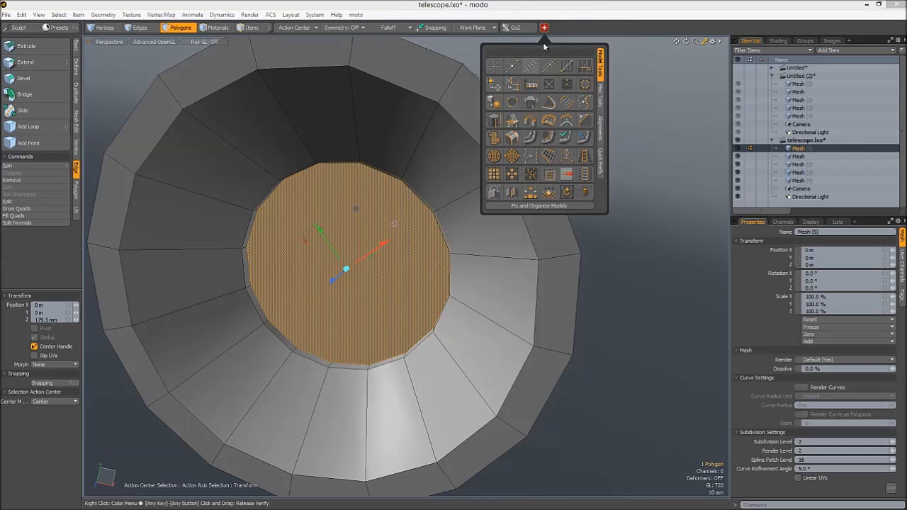
shift+click(544, 28)
click(544, 29)
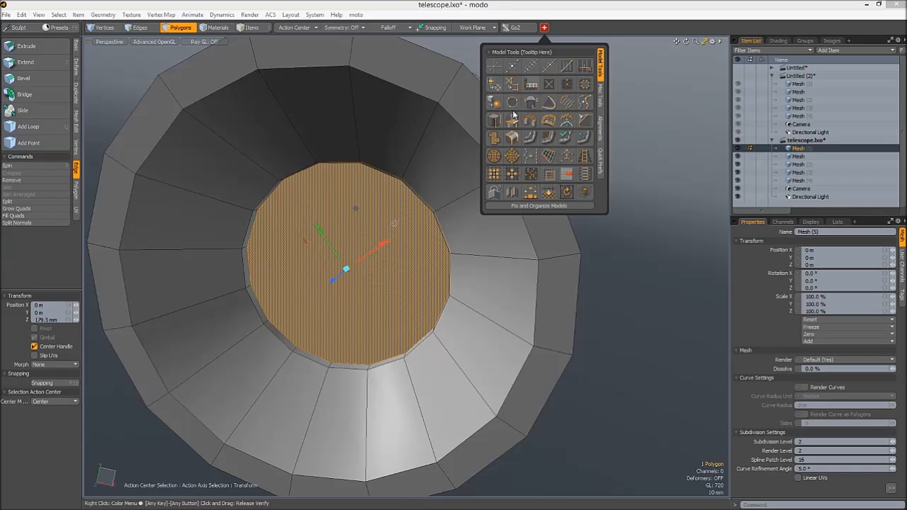
click(492, 159)
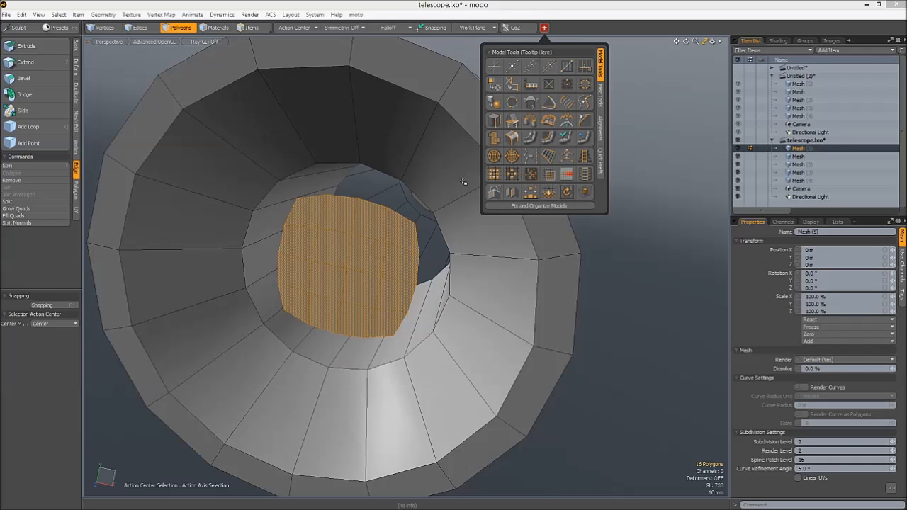
- Switch to vertex selection and select the centre vertex of the gridded disc
key(1)
alt+drag(406, 274, 333, 262)
key(space)
key(space)
double_click(344, 258)
key(2)
key(3)
key(1)
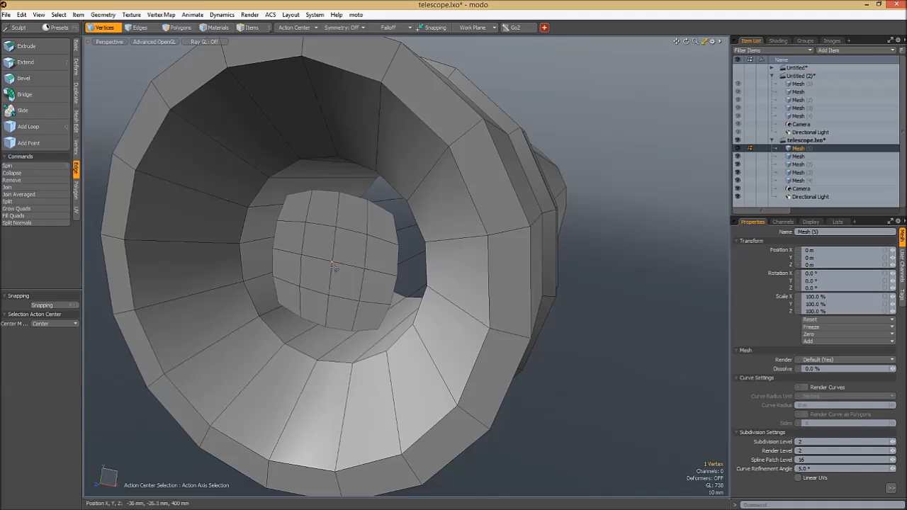
- Activate the Move transform on the disc's centre vertex with a Soft Selection falloff
key(w)
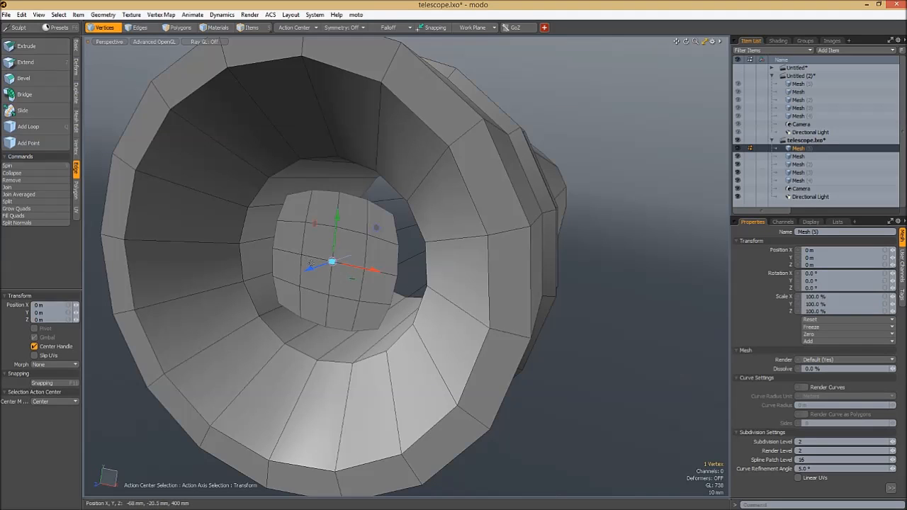
key(ctrl+space)
click(369, 328)
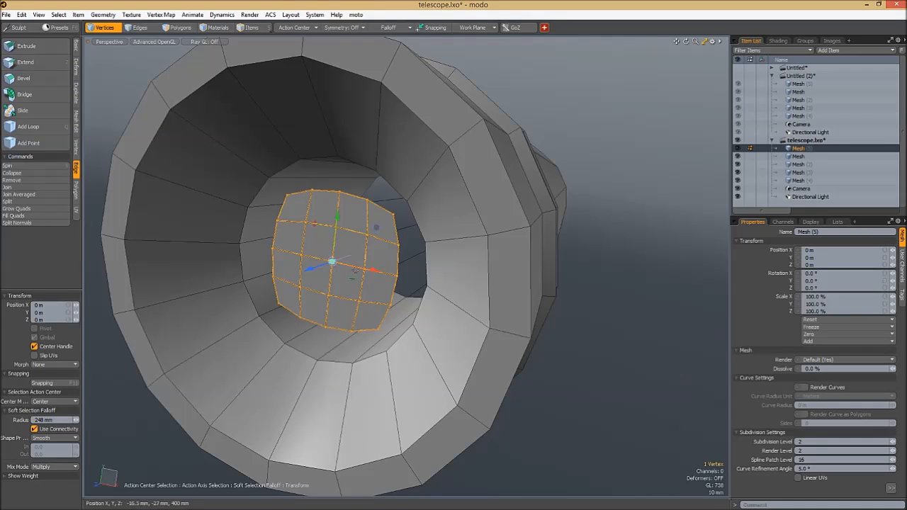
click(397, 29)
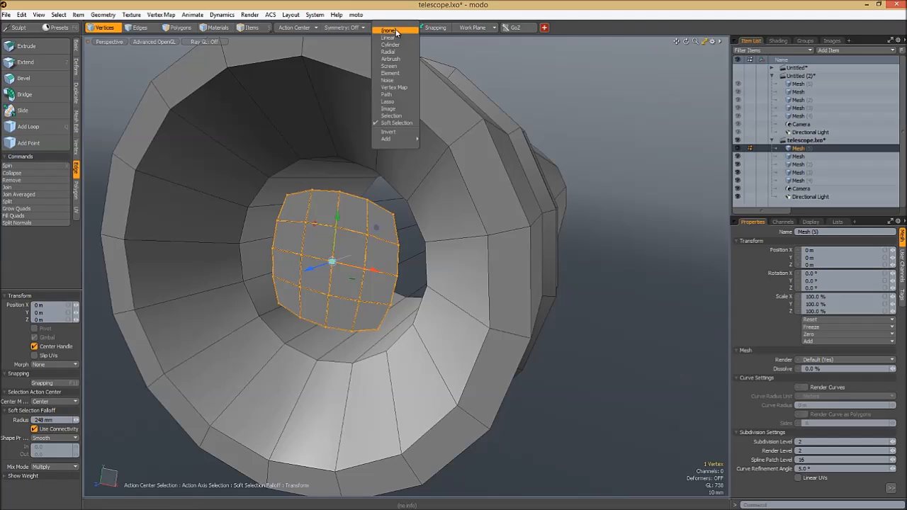
click(339, 268)
- Bulge the disc by moving its centre vertex 21 mm along Z, using an Ease-Out falloff with a 140 mm radius
right_drag(283, 301, 129, 316)
click(52, 438)
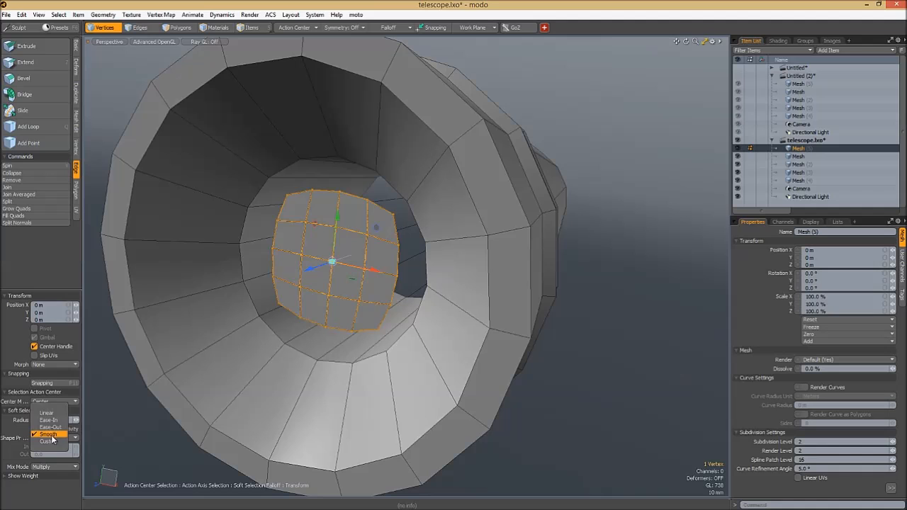
click(51, 428)
drag(315, 268, 172, 299)
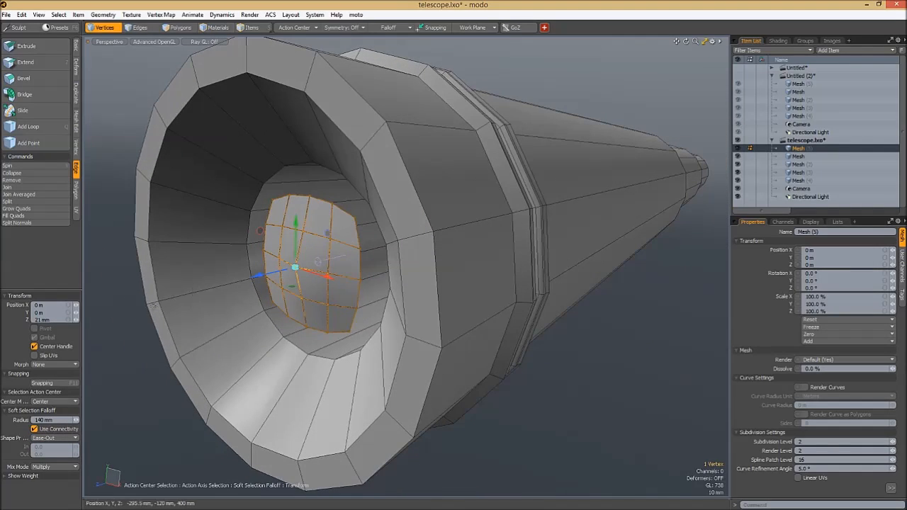
- Set the disc's soft falloff to Ease-In with an 80 mm radius, and clear the tool, falloff and selection
click(53, 438)
click(55, 430)
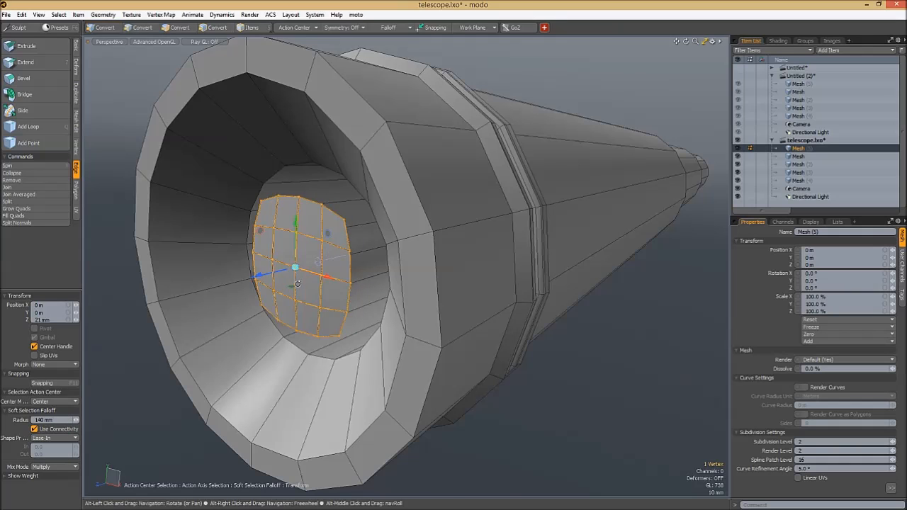
alt+drag(191, 298, 212, 297)
right_drag(213, 292, 218, 291)
mouse_move(382, 279)
alt+mouse_down()
mouse_move(356, 267)
mouse_move(381, 282)
alt+mouse_up()
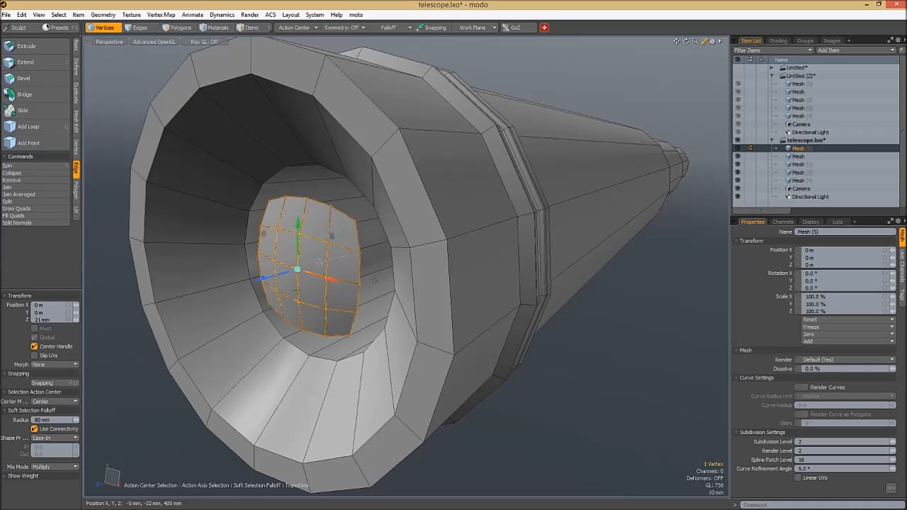
key(space)
key(w)
key(space)
key(Escape)
key(Escape)
- Scale up the whole lens disc until it fills the inner opening of the recess
alt+drag(325, 257, 334, 252)
key(r)
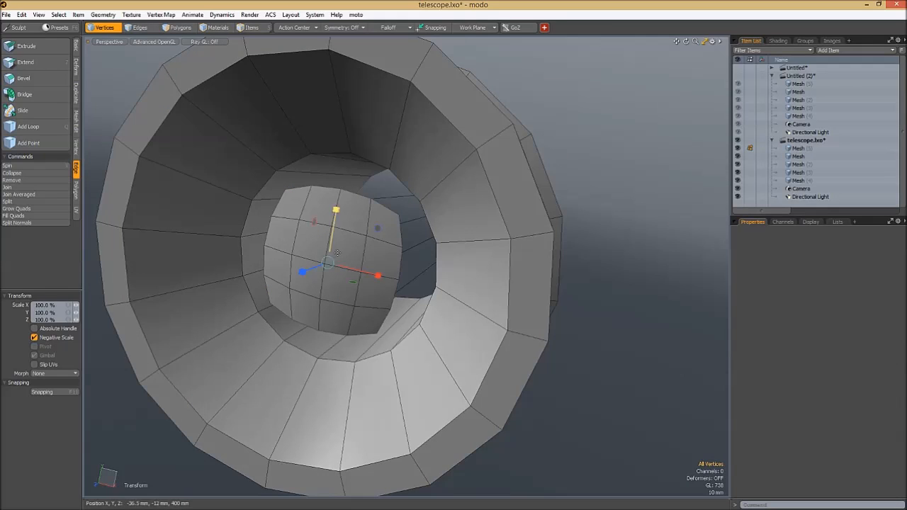
drag(377, 230, 403, 240)
alt+drag(403, 239, 349, 264)
- Move the lens disc -15.5 mm along Z so it sits inside the recess
key(w)
drag(277, 298, 323, 283)
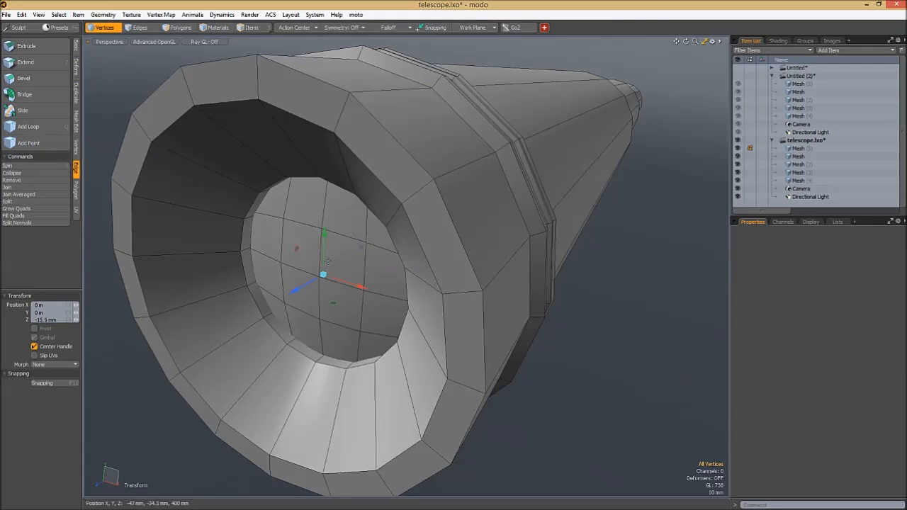
key(space)
- Thicken the lens disc with Smooth Shift using the Thicken option, and isolate it by hiding the telescope body
key(shift+d)
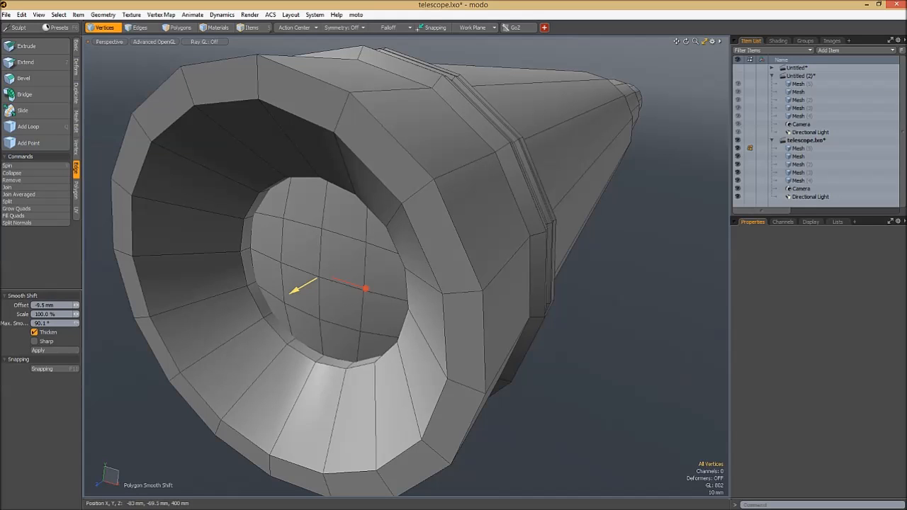
middle_drag(319, 274, 347, 257)
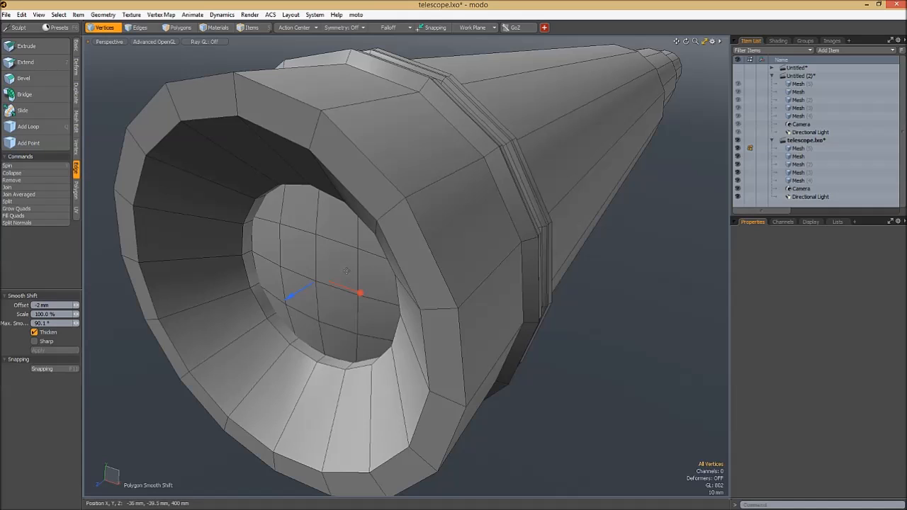
key(shift+h)
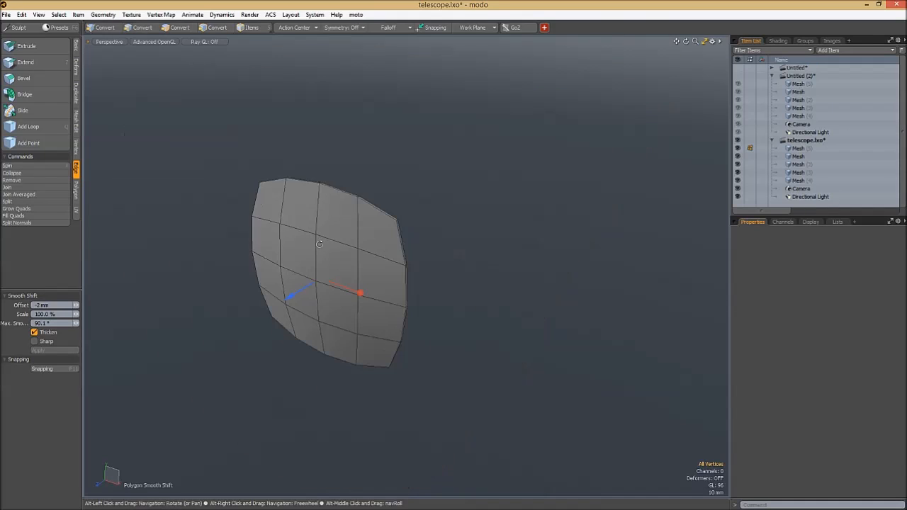
middle_drag(319, 245, 307, 279)
drag(291, 303, 304, 295)
key(space)
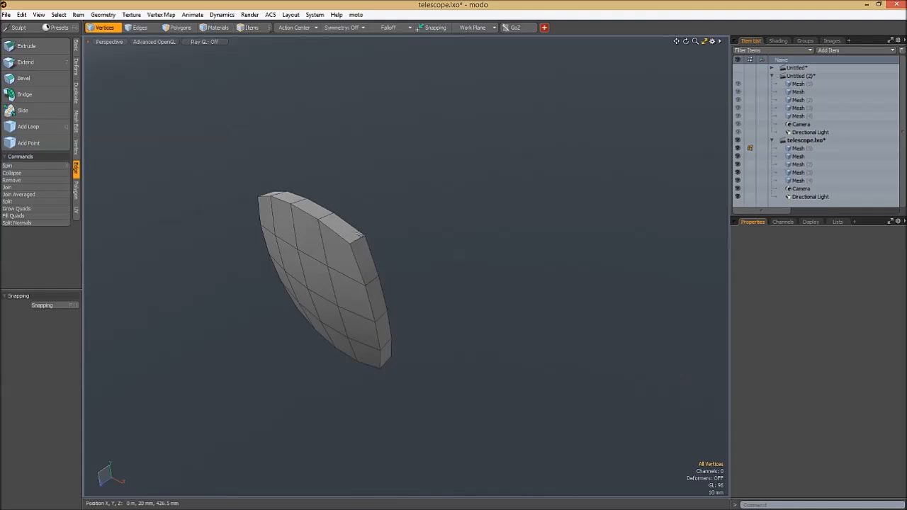
- Bring the hidden telescope body back into view and consult the Input Editor's list of keyboard shortcuts
key(alt+h)
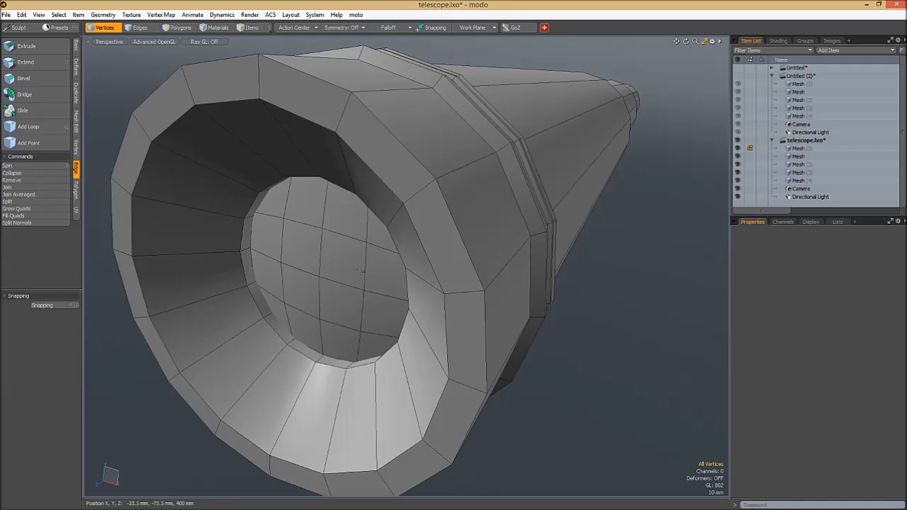
click(312, 15)
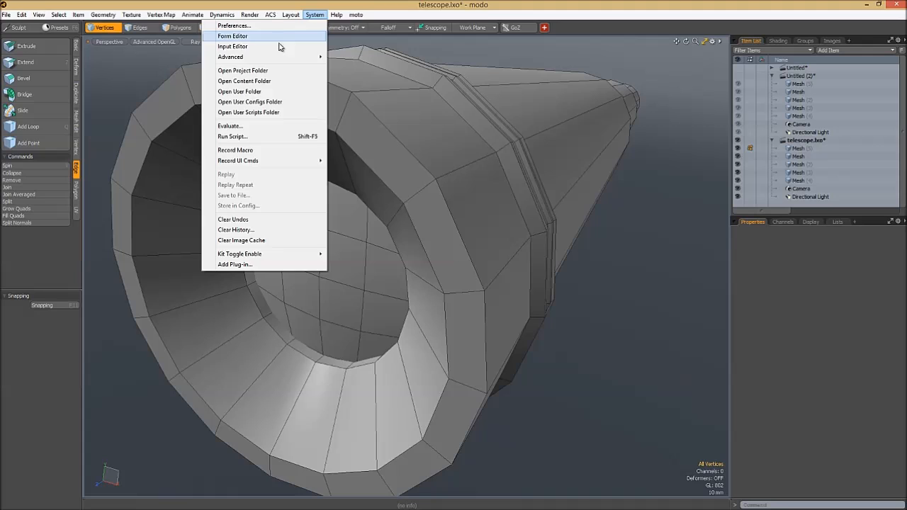
click(279, 46)
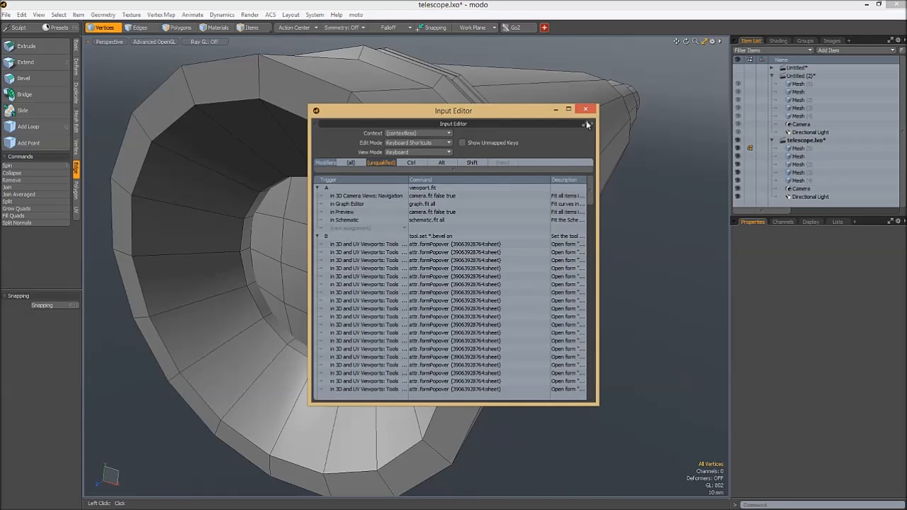
click(585, 123)
- Scale the lens to 101% along X and Y, and isolate it with subdivision off
mouse_move(333, 241)
alt+mouse_down()
mouse_move(361, 254)
mouse_move(339, 245)
alt+mouse_up()
key(y)
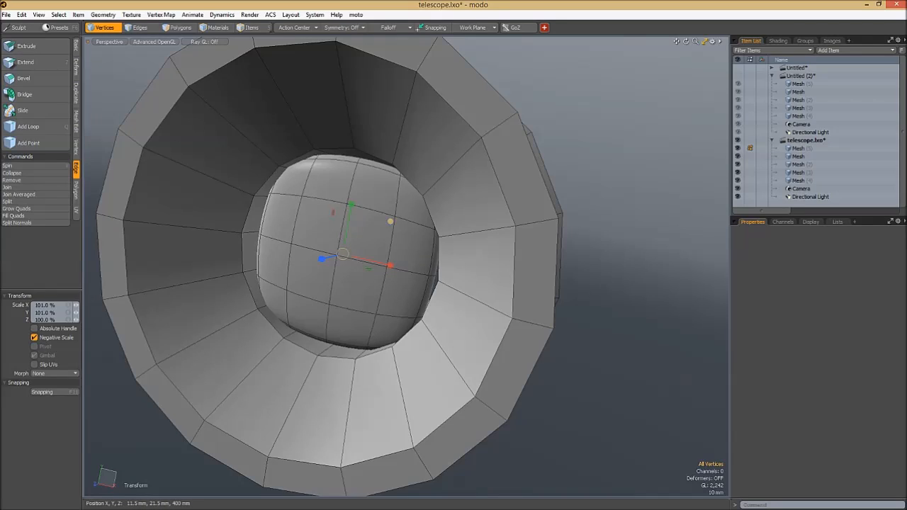
key(Tab)
key(shift+h)
alt+drag(470, 181, 429, 219)
key(space)
key(space)
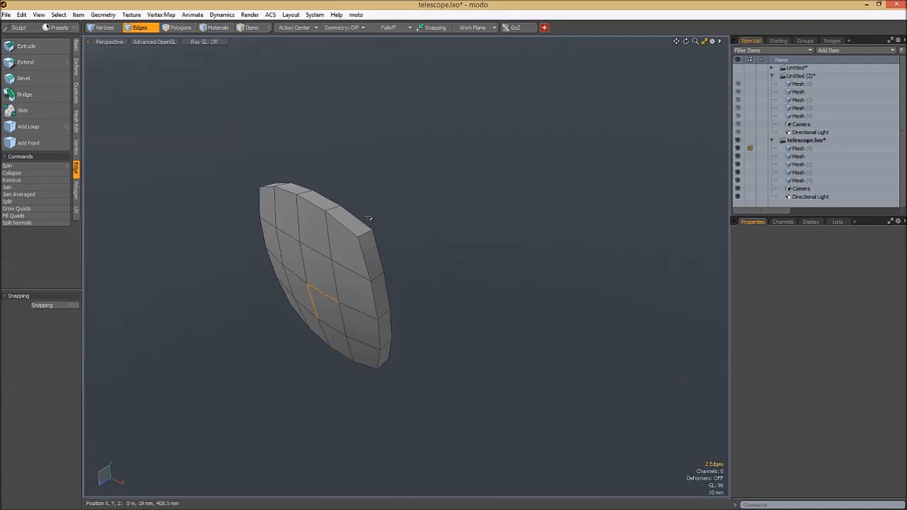
- Loop Slice the lens rim in Symmetry mode with a count of 2 and the cuts at 10%, and clear the selection
scroll(382, 219, up, 3)
click(368, 241)
key(alt+c)
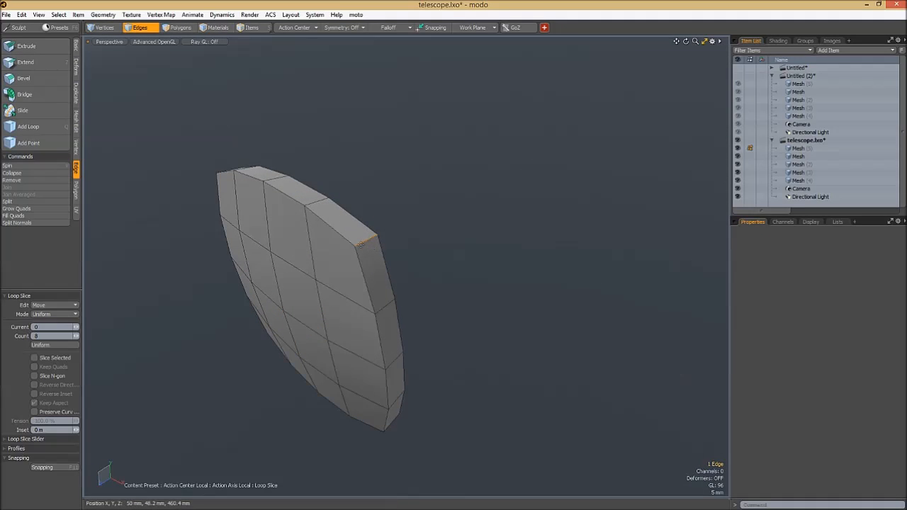
click(54, 316)
click(58, 324)
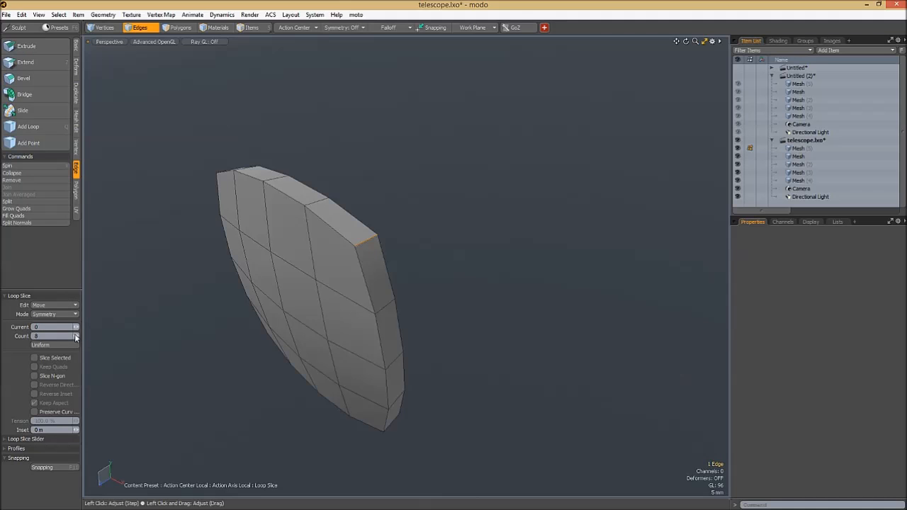
scroll(375, 239, up, 1)
drag(376, 239, 332, 241)
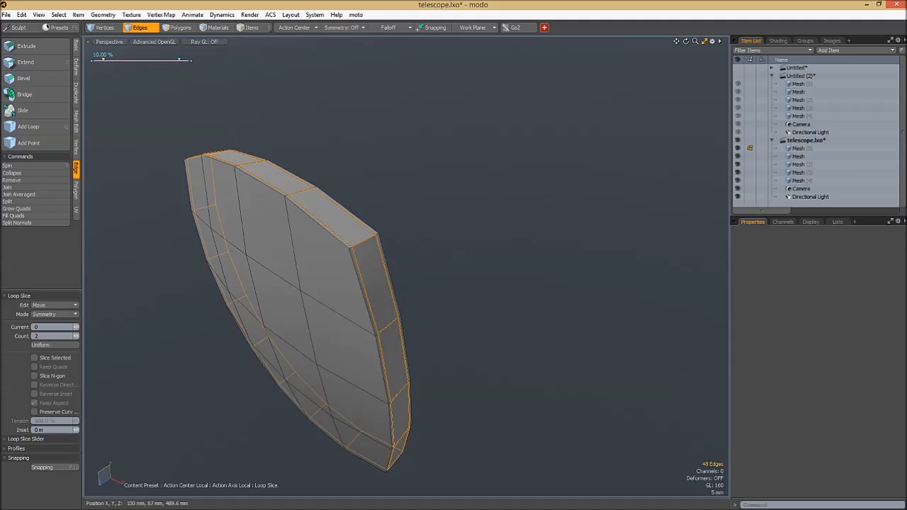
key(space)
click(407, 221)
- Turn on subdivision for the lens, hide the wireframe overlay, and show the telescope body again
key(Tab)
key(alt+8)
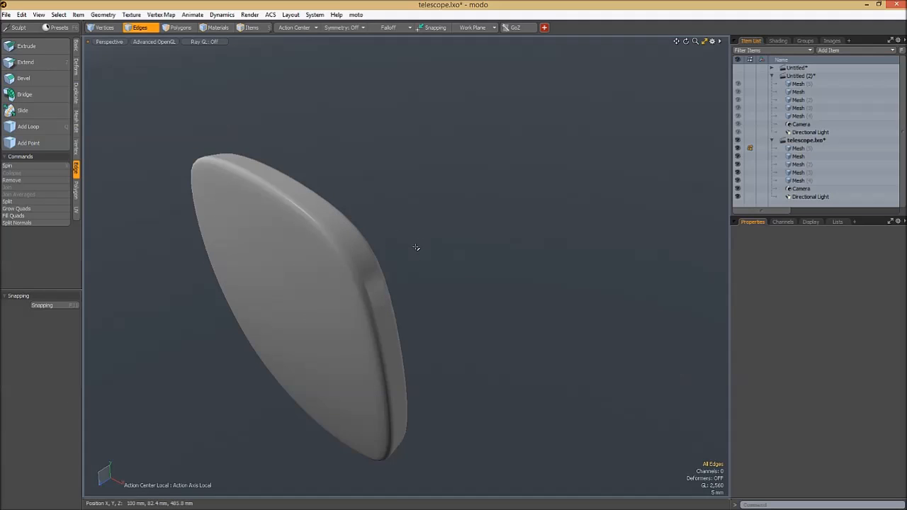
key(alt+7)
scroll(467, 208, down, 5)
alt+drag(430, 236, 447, 243)
- Preview the telescope body with subdivision switched on and off around the front opening
key(5)
click(447, 243)
key(2)
key(Tab)
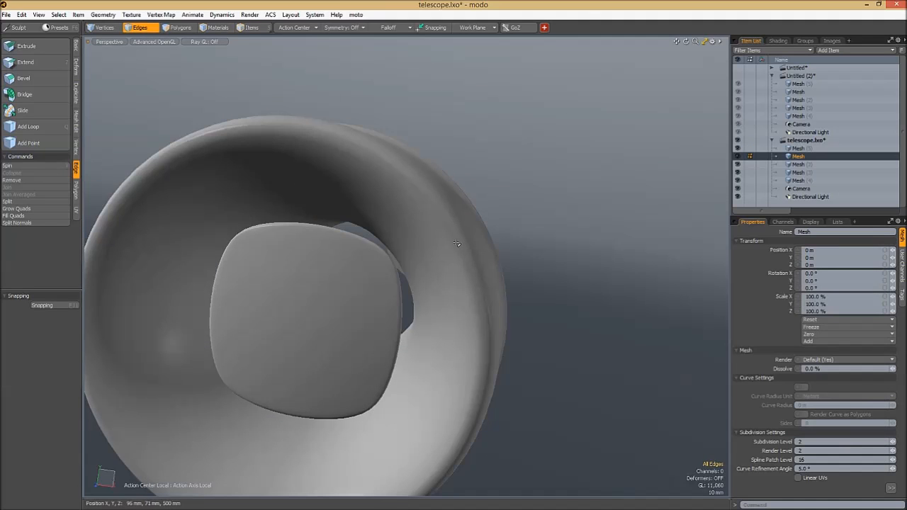
key(Tab)
key(5)
key(2)
key(Tab)
scroll(512, 222, down, 3)
- Cut all the lens polygons from their current mesh and paste them into a new mesh item
key(5)
click(388, 271)
key(1)
key(2)
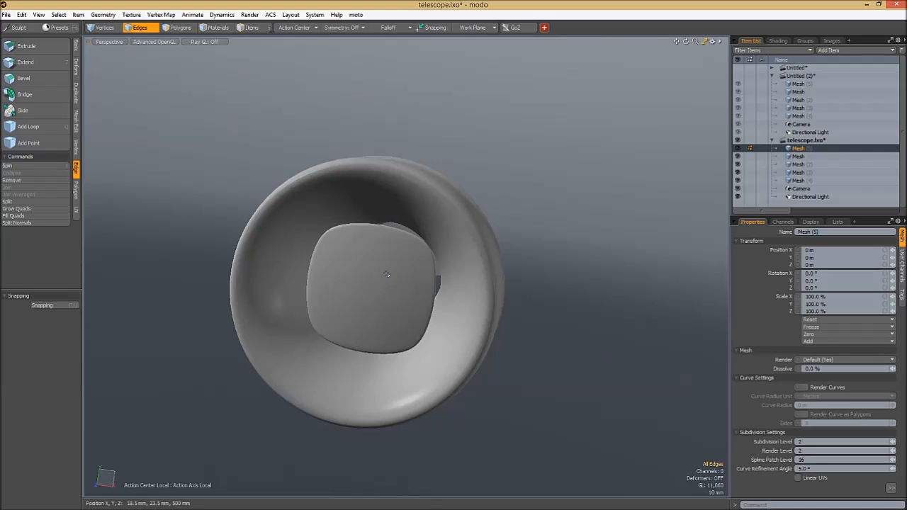
key(3)
double_click(387, 273)
key(Delete)
key(b)
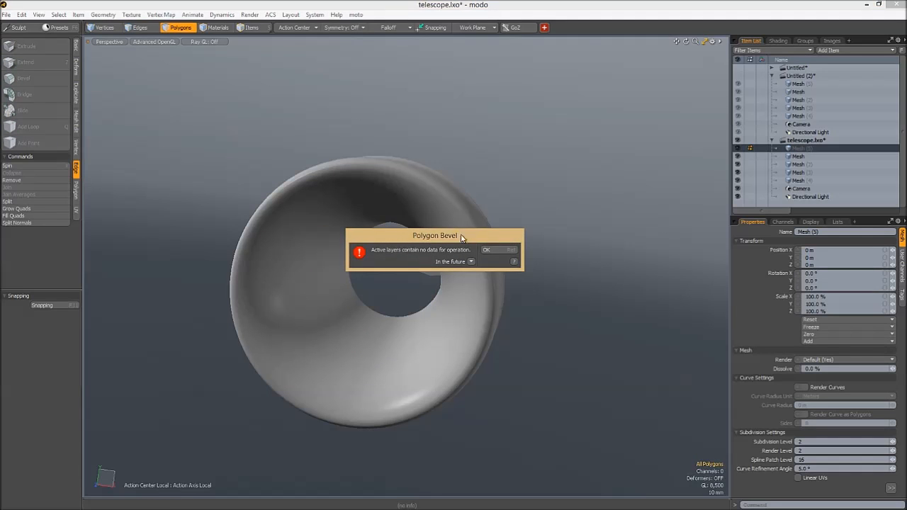
click(497, 251)
key(ctrl+z)
key(ctrl+z)
key(ctrl+z)
key(ctrl+z)
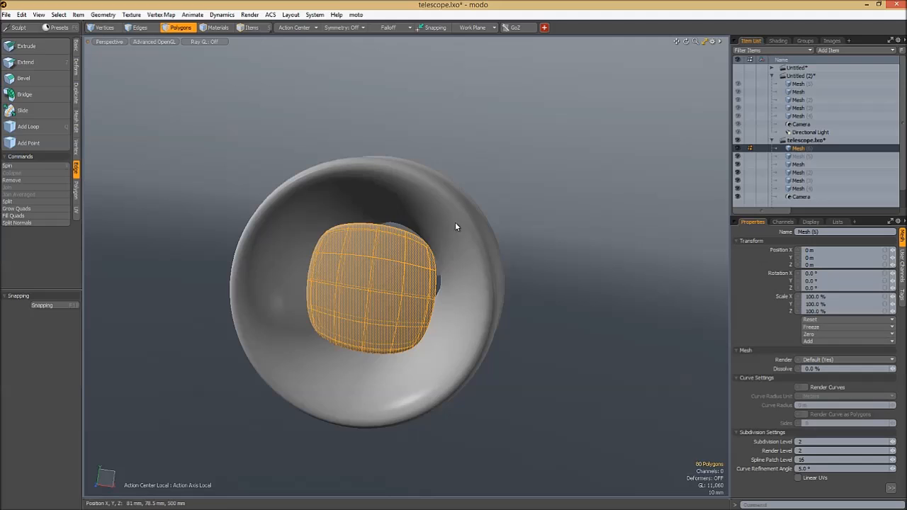
- On the unsubdivided telescope body, cut the sloping recess wall with a Uniform Loop Slice at a count of 10
alt+drag(477, 214, 321, 265)
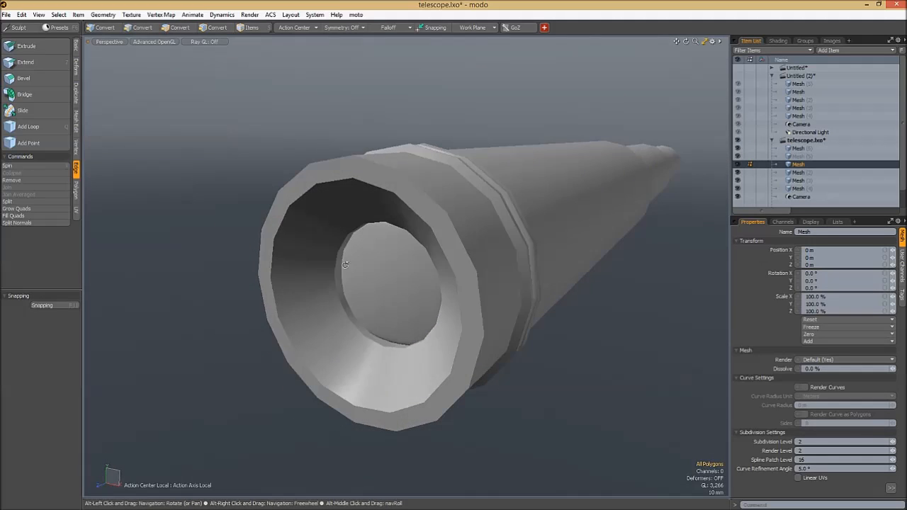
scroll(378, 255, up, 2)
key(3)
scroll(352, 217, up, 3)
mouse_move(352, 216)
alt+mouse_down()
mouse_move(381, 238)
mouse_move(368, 217)
mouse_move(427, 188)
mouse_move(277, 284)
mouse_move(273, 298)
alt+mouse_up()
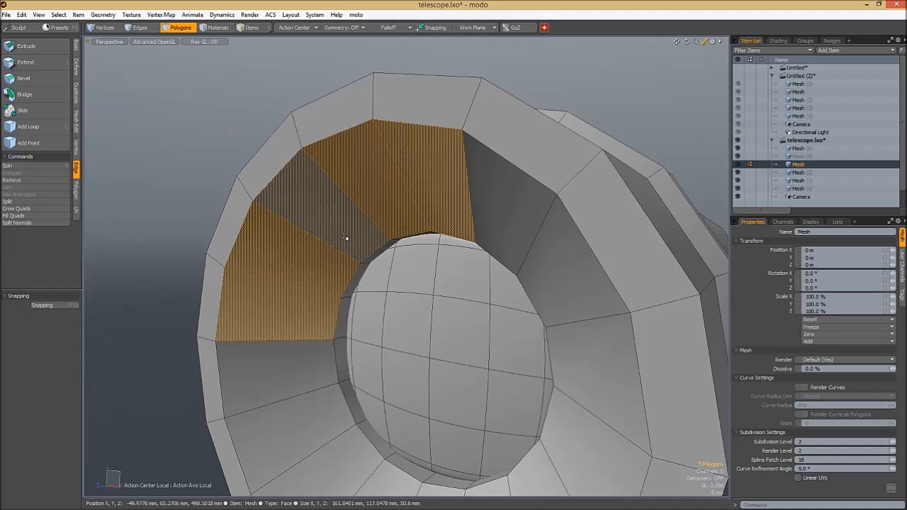
key(alt+c)
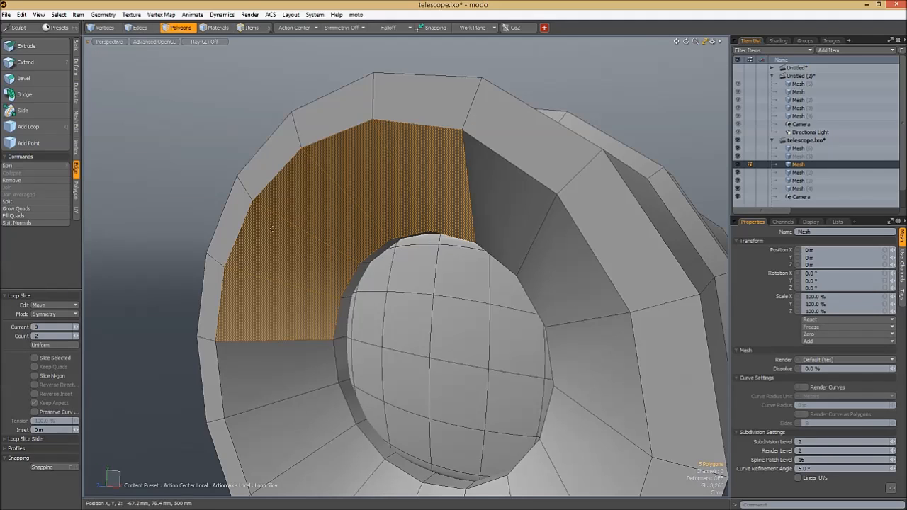
click(67, 316)
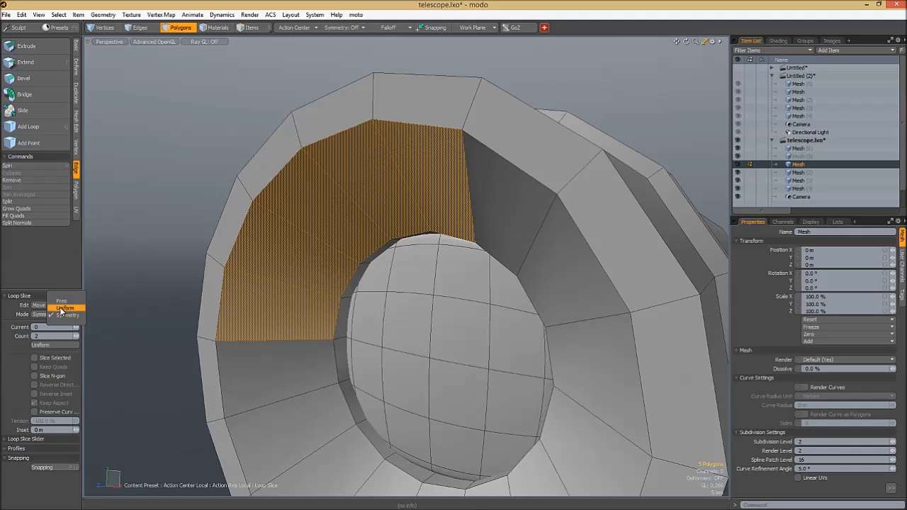
click(63, 308)
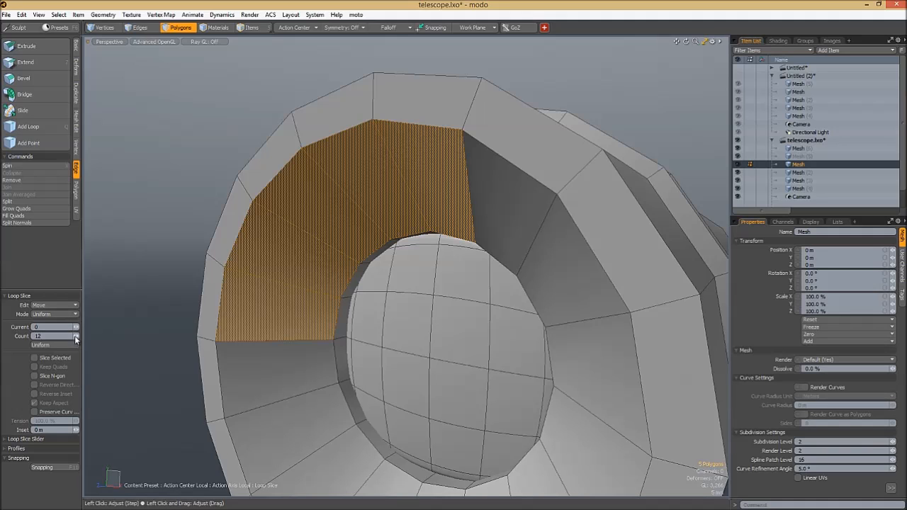
click(253, 329)
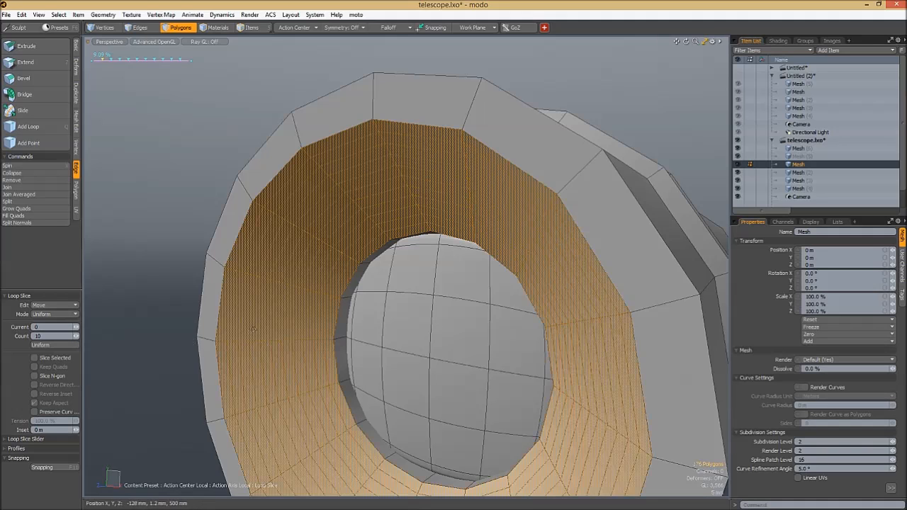
alt+drag(285, 330, 370, 224)
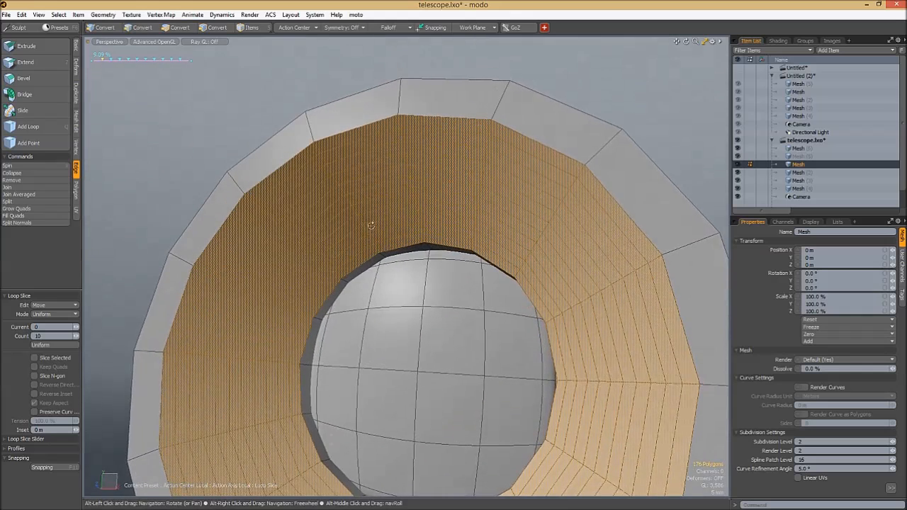
- Raise the recess wall's Loop Slice count by one, keep the mode Uniform, and drop the tool
click(69, 316)
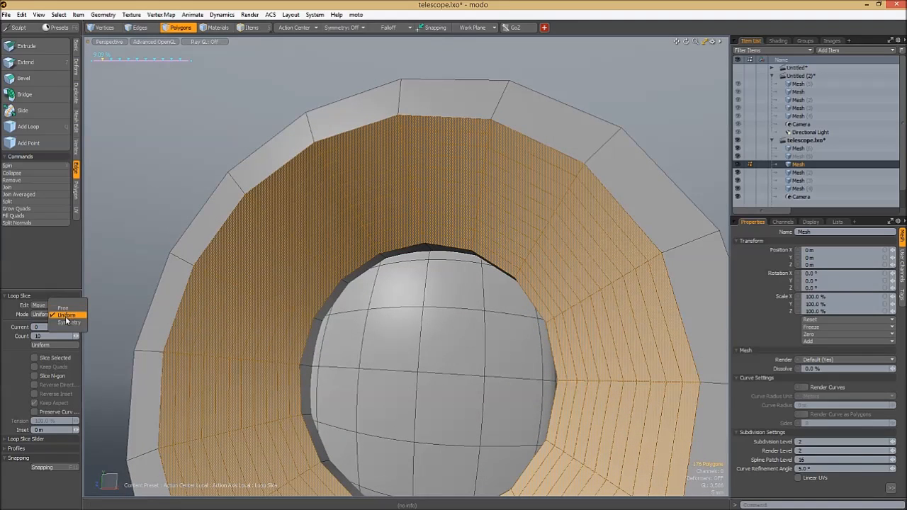
click(69, 316)
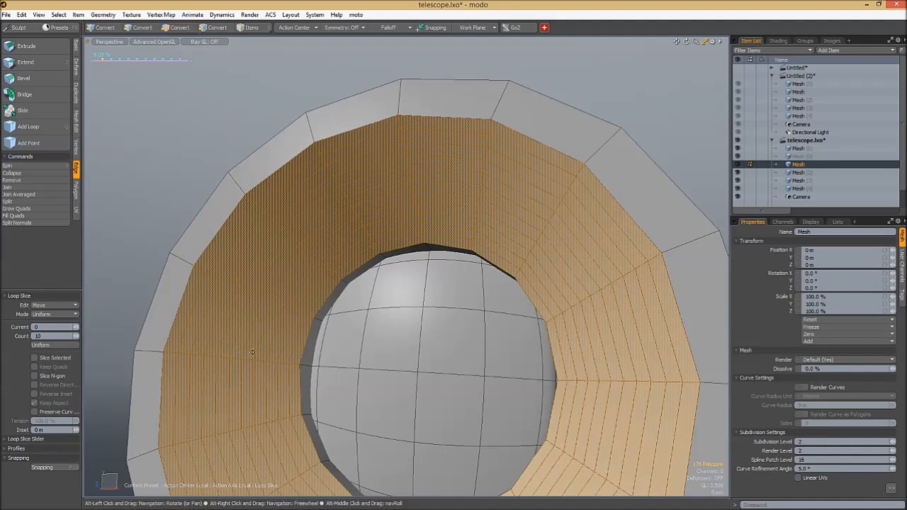
alt+drag(275, 331, 285, 301)
alt+drag(356, 234, 383, 204)
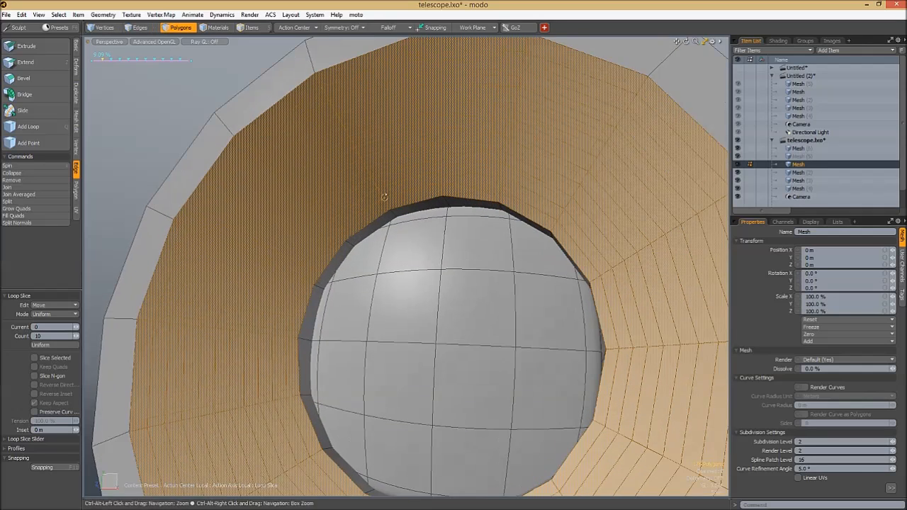
click(78, 335)
key(space)
scroll(332, 261, up, 2)
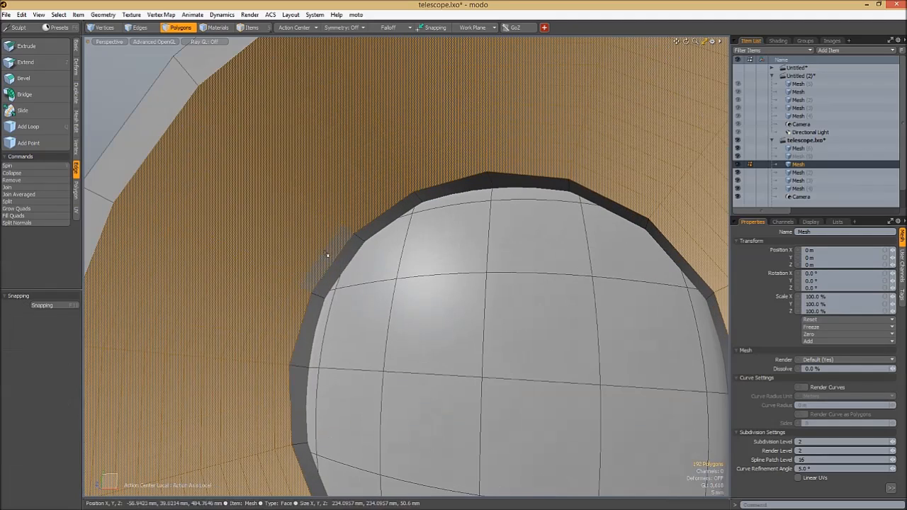
- Select every second face loop across the sliced recess wall and bevel these loops together
click(328, 257)
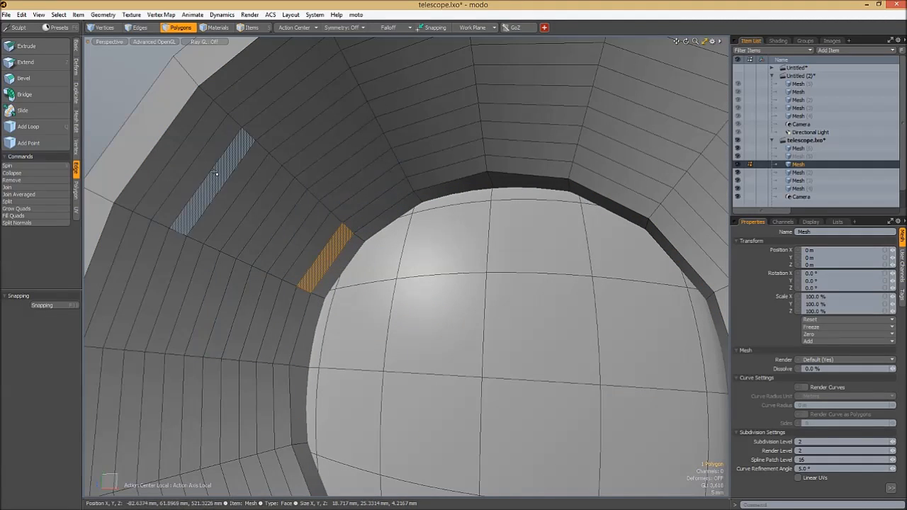
click(313, 234)
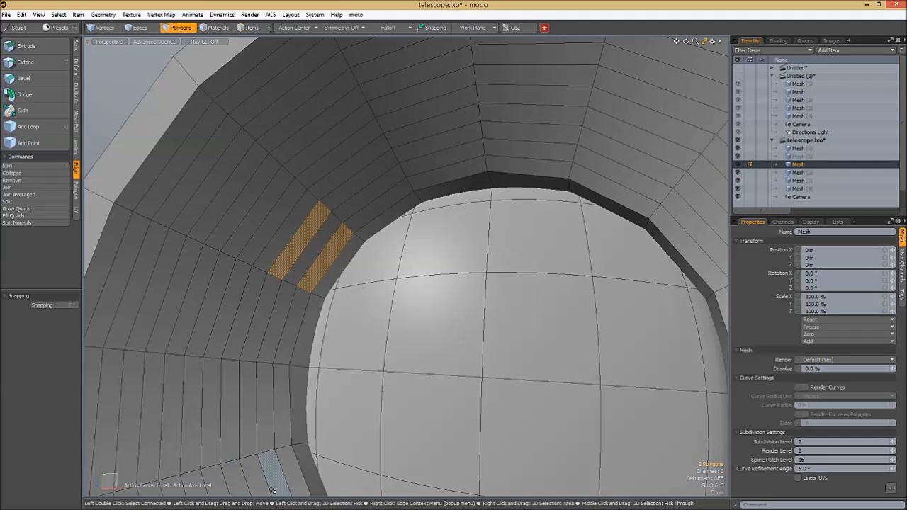
key(Up)
key(Up)
key(Up)
key(Up)
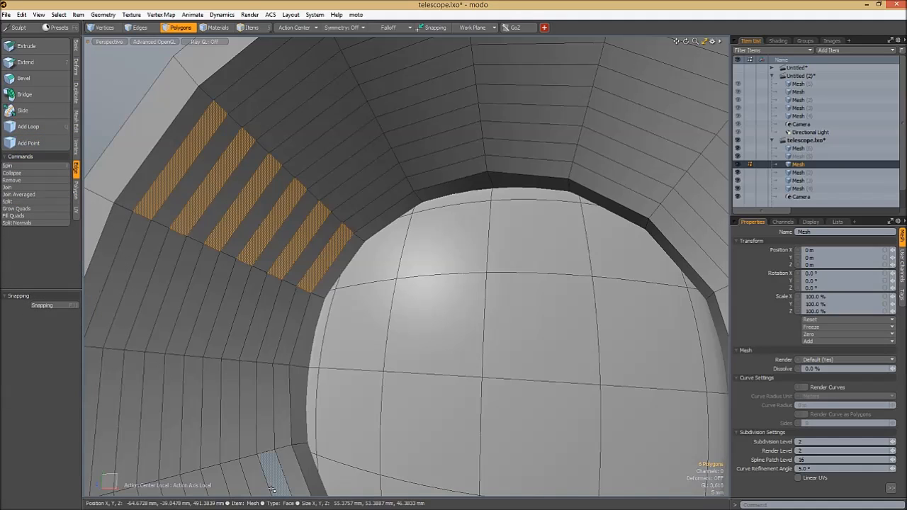
alt+drag(421, 229, 461, 345)
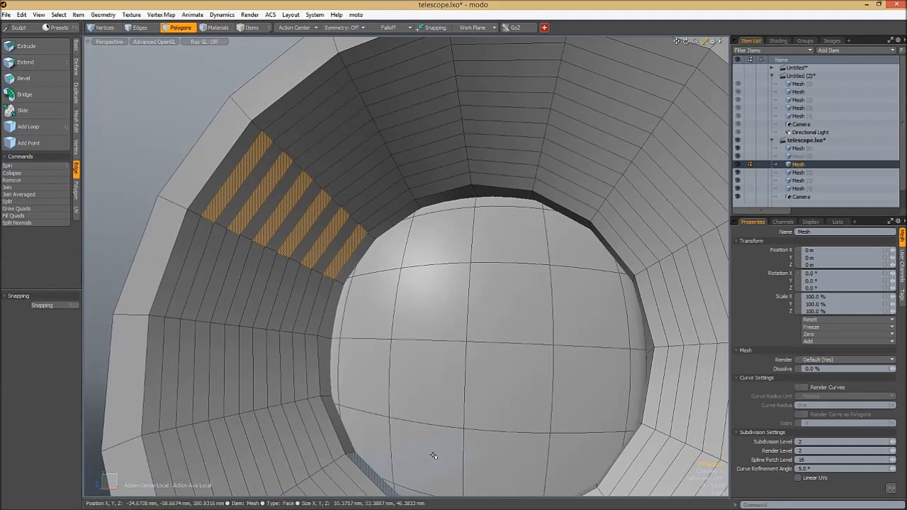
key(l)
alt+drag(430, 197, 413, 207)
ctrl+alt+drag(412, 207, 434, 208)
key(b)
alt+drag(383, 251, 444, 172)
alt+drag(445, 172, 418, 262)
key(q)
- Preview the telescope body subdivided and examine the recess wall and the rear end of the largest section
click(497, 68)
key(Tab)
click(488, 129)
alt+drag(418, 262, 407, 192)
click(418, 107)
alt+drag(427, 156, 385, 291)
key(KP_7)
key(Tab)
alt+drag(415, 238, 469, 224)
key(Tab)
key(KP_7)
ctrl+alt+drag(469, 224, 452, 254)
alt+drag(522, 255, 396, 298)
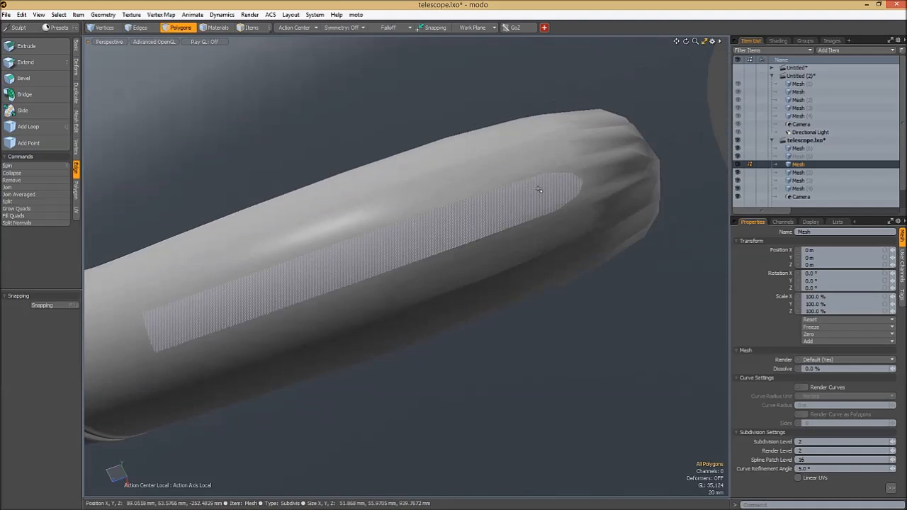
- Try to bevel the rear cap polygon of the largest section with subdivision off
click(639, 165)
alt+drag(639, 165, 536, 243)
key(Tab)
key(b)
drag(397, 228, 516, 197)
key(ctrl+z)
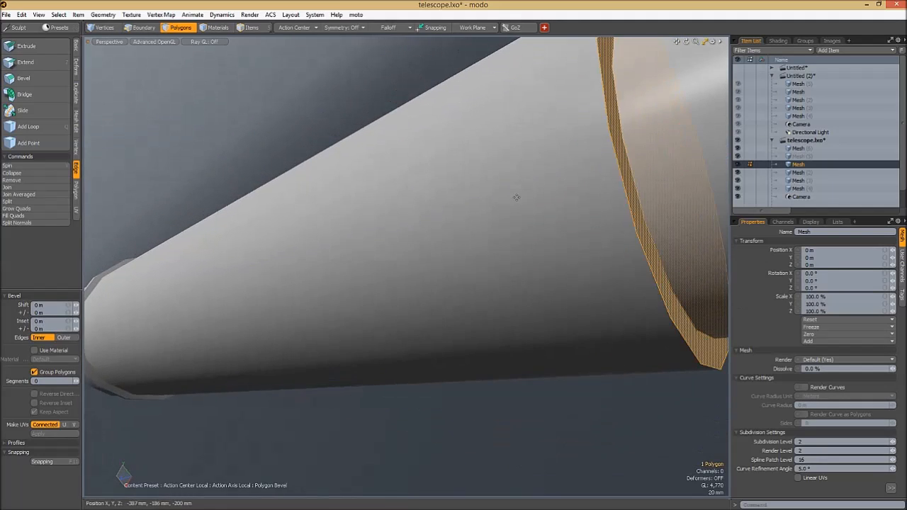
key(ctrl+z)
key(Tab)
scroll(543, 219, down, 3)
- Turn subdivision off and inset the largest section's rear cap by about 15.6 mm with Bevel
key(space)
alt+drag(543, 218, 577, 246)
key(2)
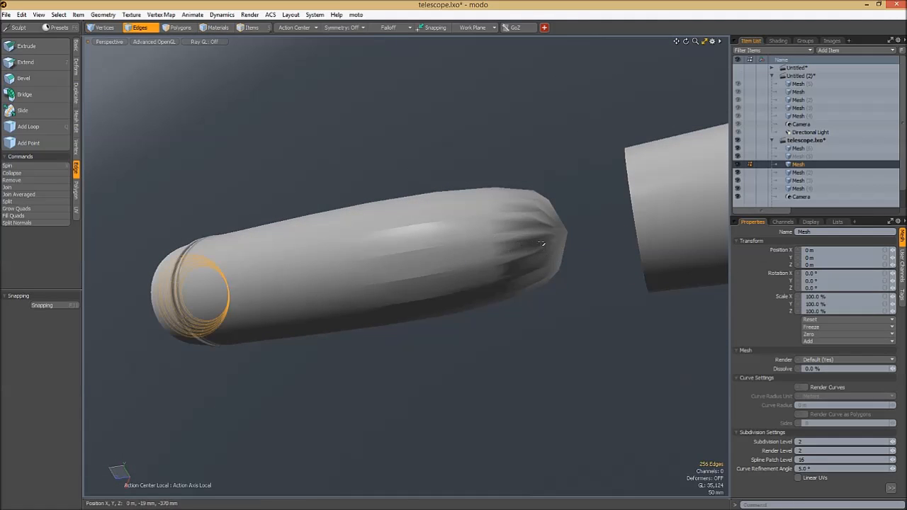
key(3)
key(Tab)
alt+drag(599, 255, 423, 246)
key(b)
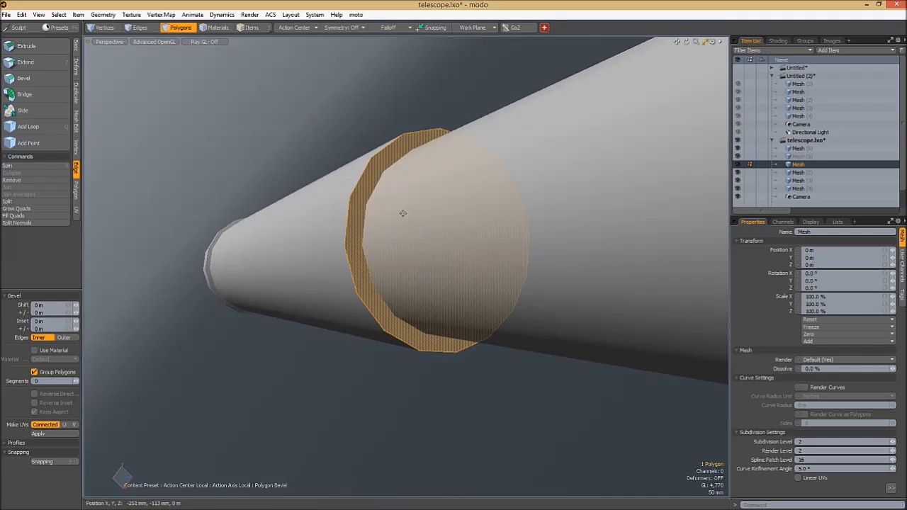
drag(510, 221, 465, 212)
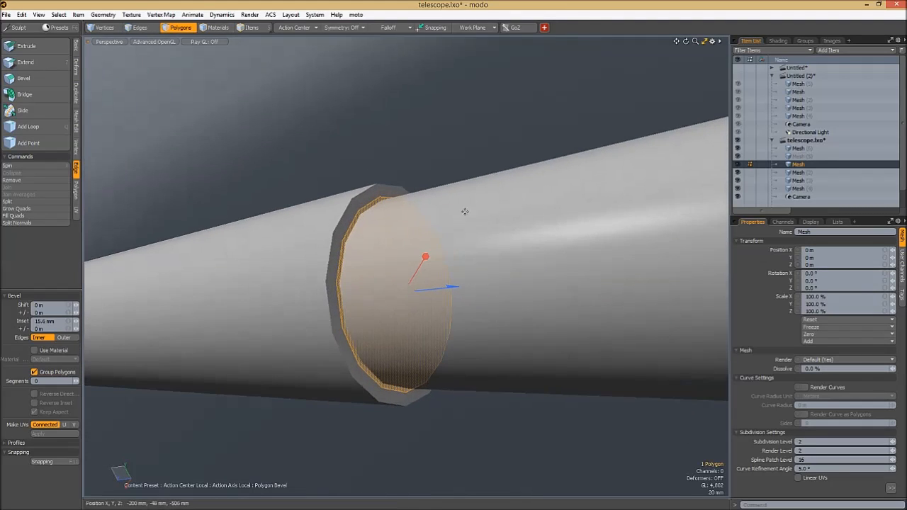
- Bevel the inset rear cap into the largest section with a shift of about -406.2 mm
drag(437, 288, 310, 302)
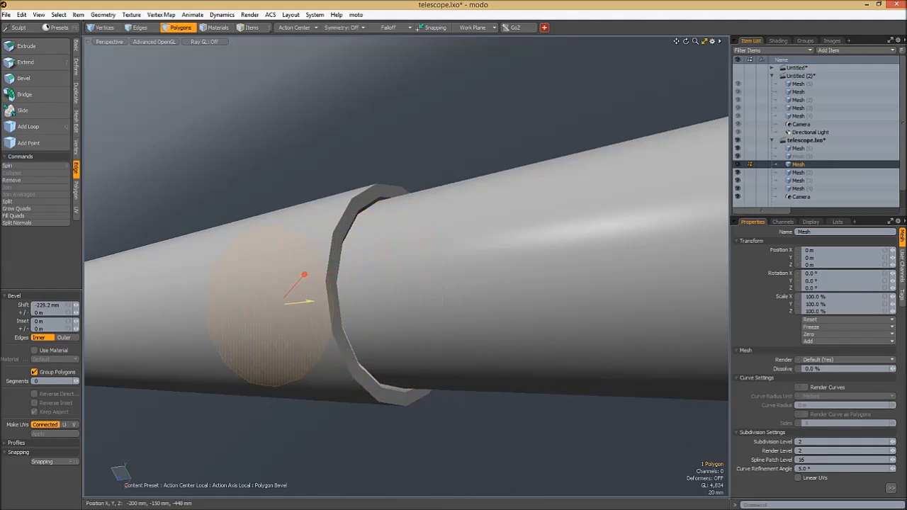
drag(243, 307, 225, 309)
alt+drag(301, 273, 461, 230)
key(shift+a)
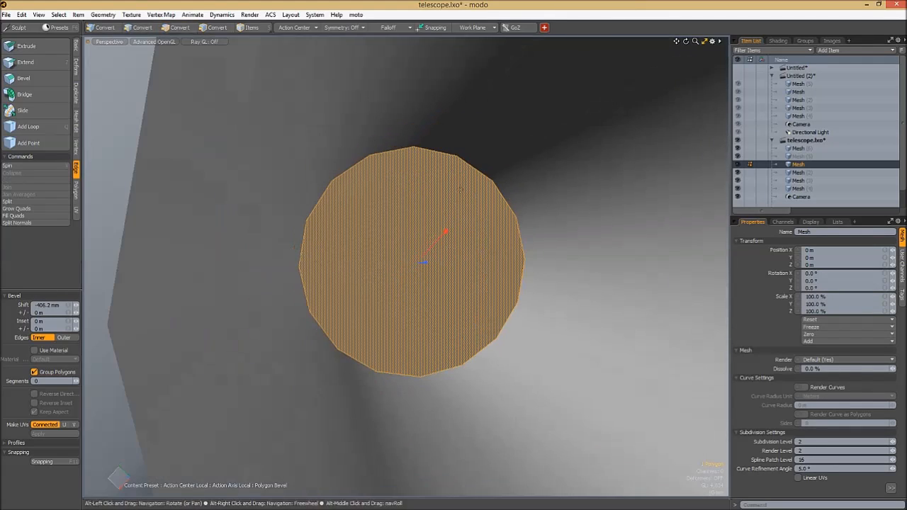
- Try to delete the expanded polygon selection inside the largest section's recessed rear end
click(544, 29)
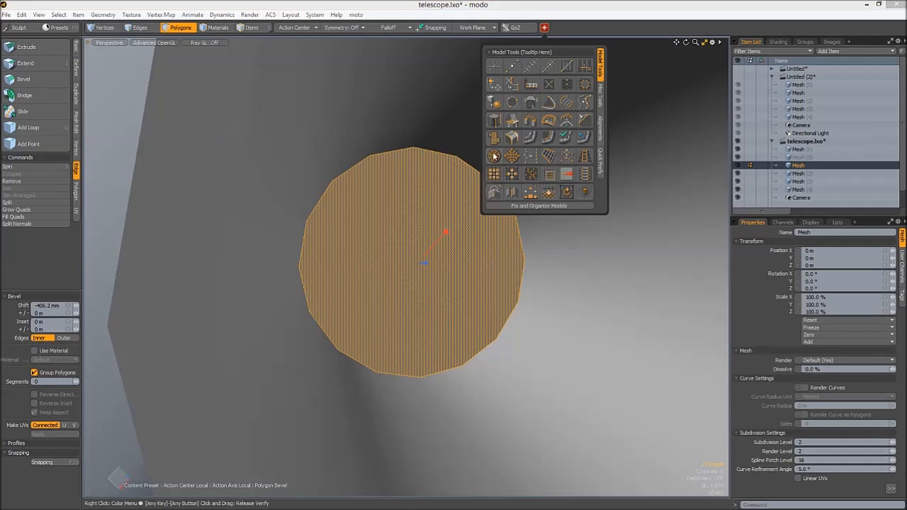
alt+click(480, 234)
alt+drag(449, 251, 481, 257)
key(1)
key(3)
key(shift+Up)
key(shift+Up)
key(Delete)
key(ctrl+z)
key(1)
alt+drag(340, 223, 494, 269)
alt+drag(365, 194, 342, 243)
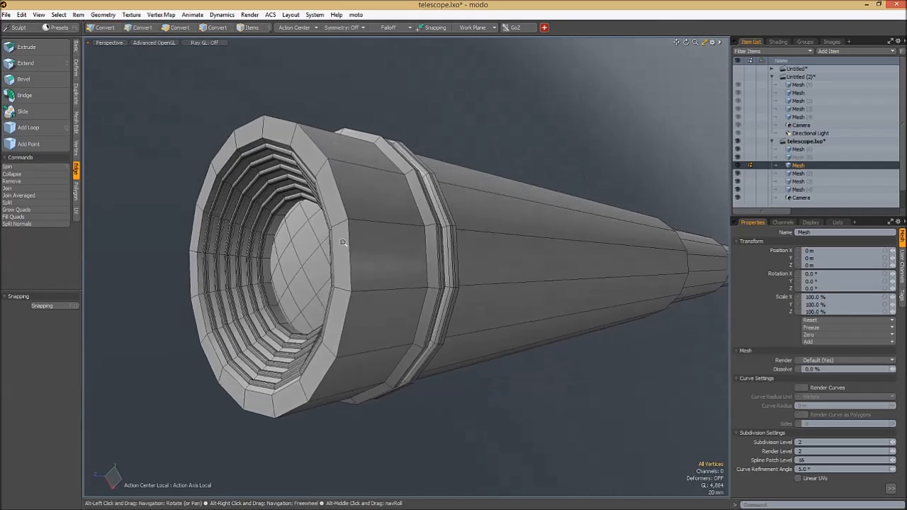
- Preview the largest section with and without subdivision and examine its front rim and grooved ring
scroll(355, 235, up, 3)
key(3)
key(Tab)
key(Tab)
click(456, 66)
key(Tab)
alt+drag(425, 107, 314, 166)
key(Tab)
key(KP_8)
scroll(314, 166, up, 2)
- Try to add an edge loop near the front rim of the largest section and check it subdivided
key(q)
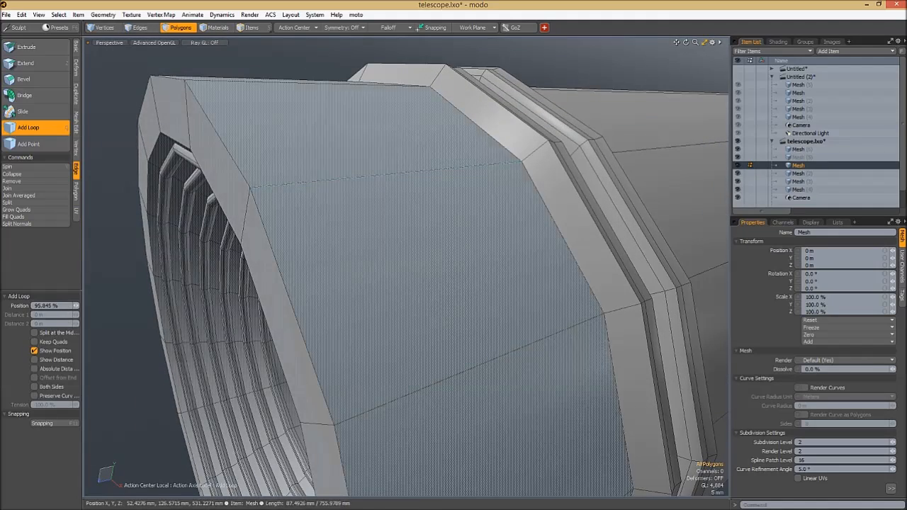
click(257, 187)
alt+drag(260, 189, 346, 208)
key(q)
key(Tab)
key(space)
key(KP_8)
alt+drag(352, 98, 392, 205)
scroll(401, 193, down, 2)
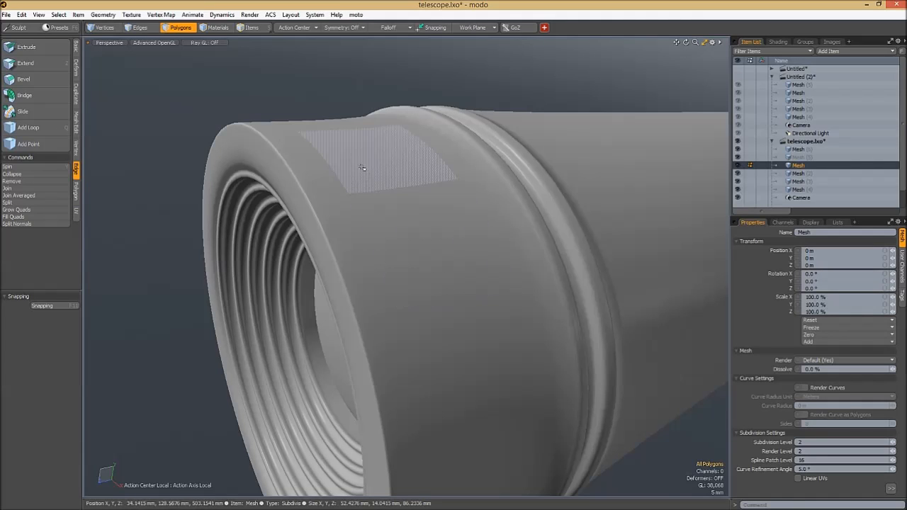
ctrl+alt+drag(375, 177, 368, 195)
key(KP_8)
- Turn subdivision off and select the edge loops at the largest section's front rim, around its grooved ring and at its rear end
key(Tab)
key(2)
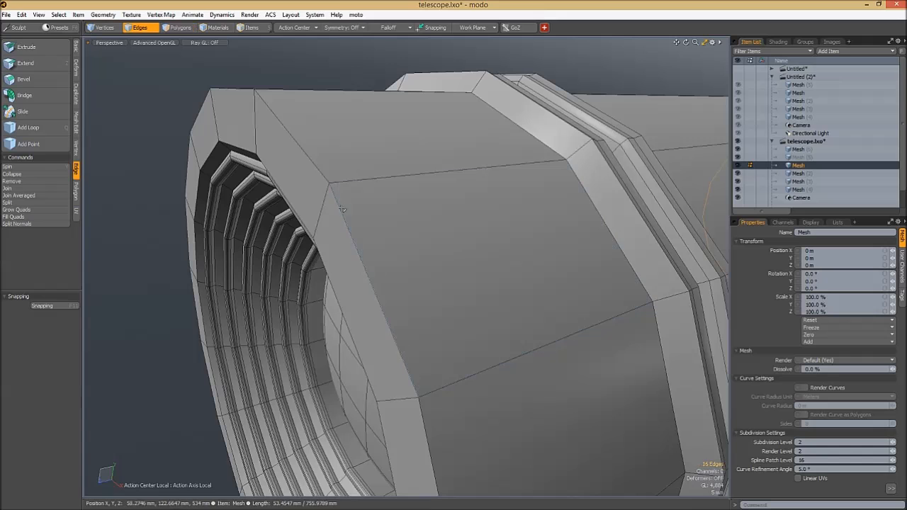
ctrl+alt+drag(535, 289, 368, 195)
alt+drag(600, 226, 389, 235)
shift+click(485, 216)
key(l)
ctrl+alt+drag(492, 221, 325, 233)
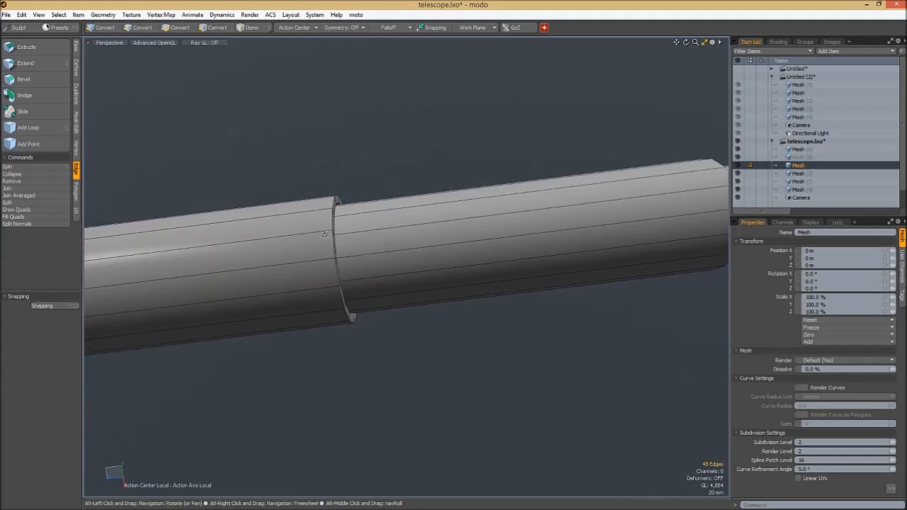
scroll(325, 234, up, 10)
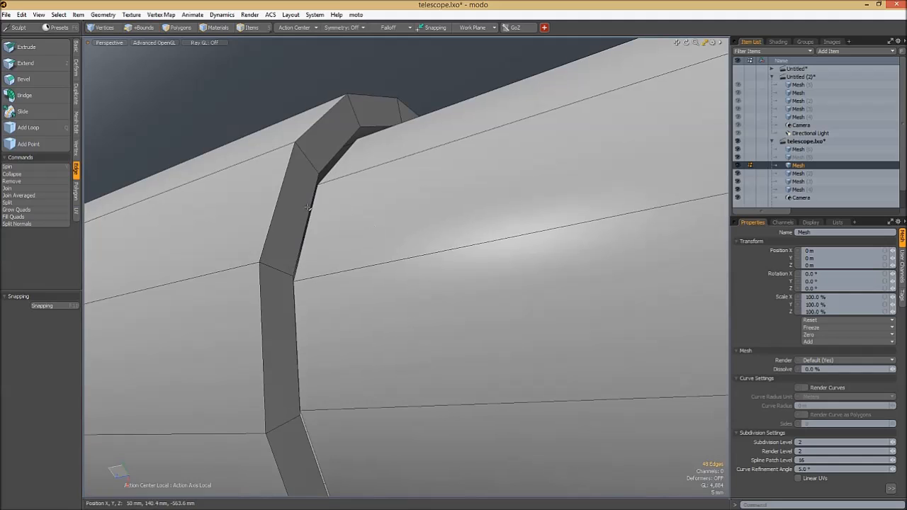
ctrl+alt+drag(282, 182, 440, 220)
alt+drag(439, 220, 450, 265)
alt+shift+drag(303, 256, 430, 238)
alt+shift+drag(510, 233, 406, 223)
alt+drag(484, 223, 384, 207)
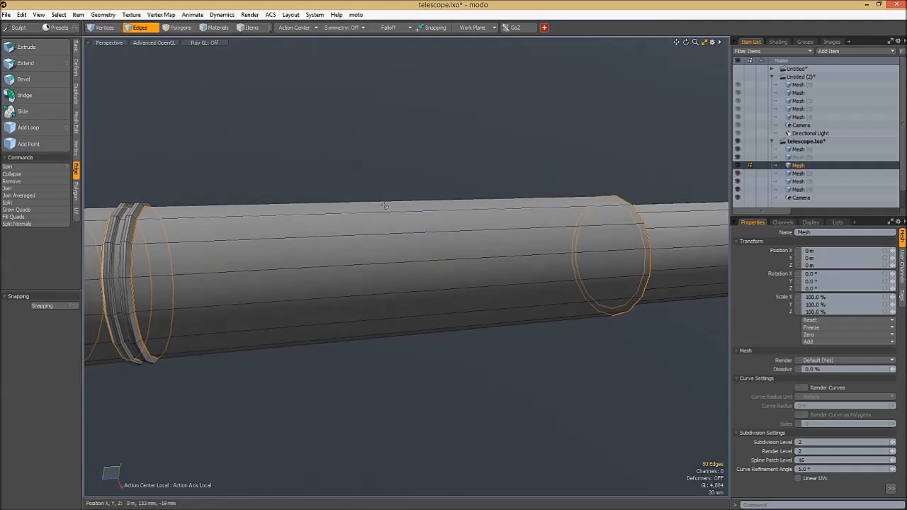
- Bevel the selected edge loops of the largest section with an inset of about 6.5 mm
key(b)
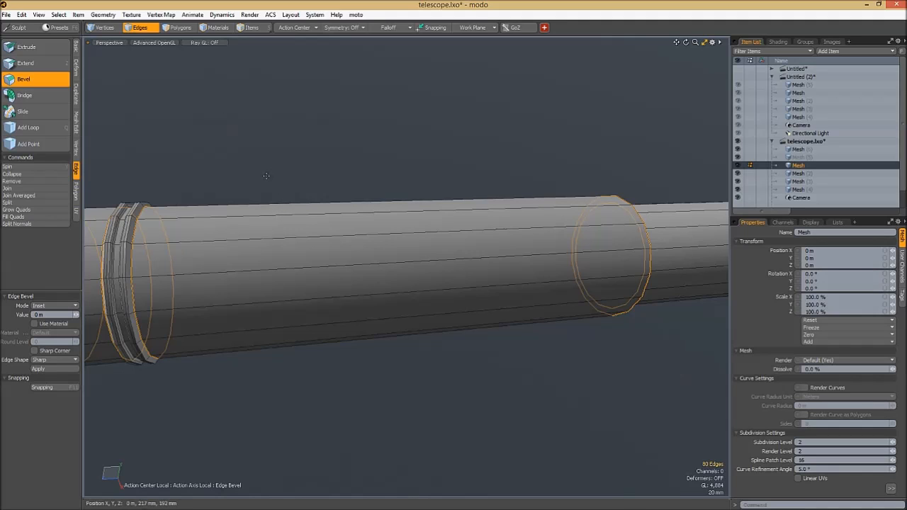
alt+drag(178, 295, 680, 272)
ctrl+alt+drag(357, 221, 432, 191)
mouse_move(432, 191)
mouse_down()
mouse_move(443, 191)
mouse_move(434, 191)
mouse_up()
- Try the Round edge shape with round level 1 on the edge bevel, then return it to Sharp
click(53, 360)
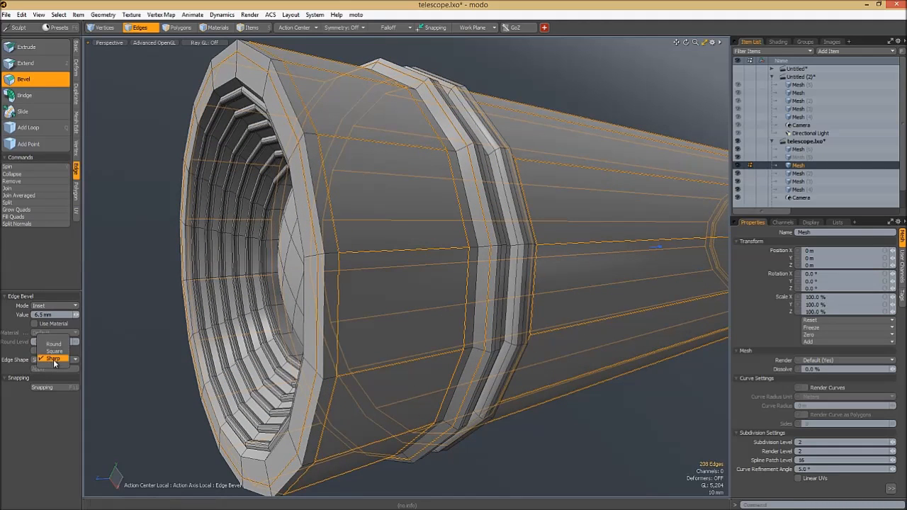
click(54, 345)
alt+drag(309, 151, 277, 177)
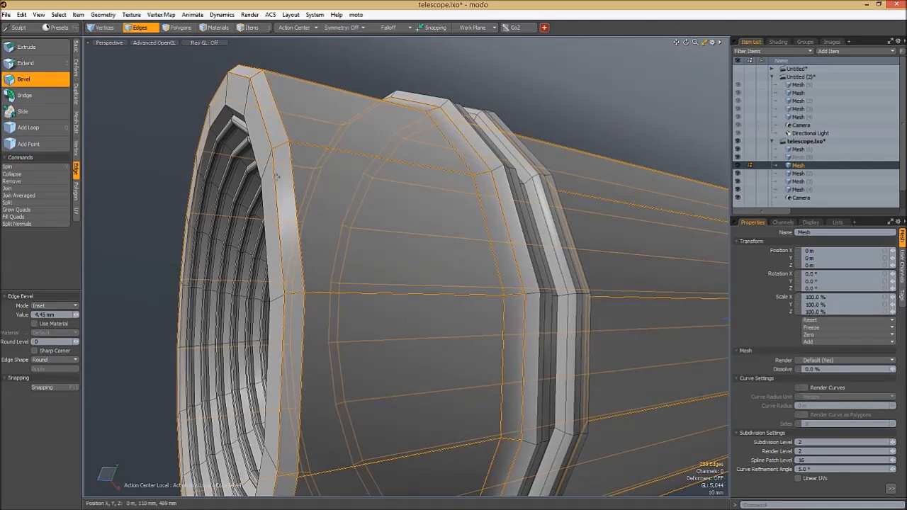
drag(77, 343, 78, 342)
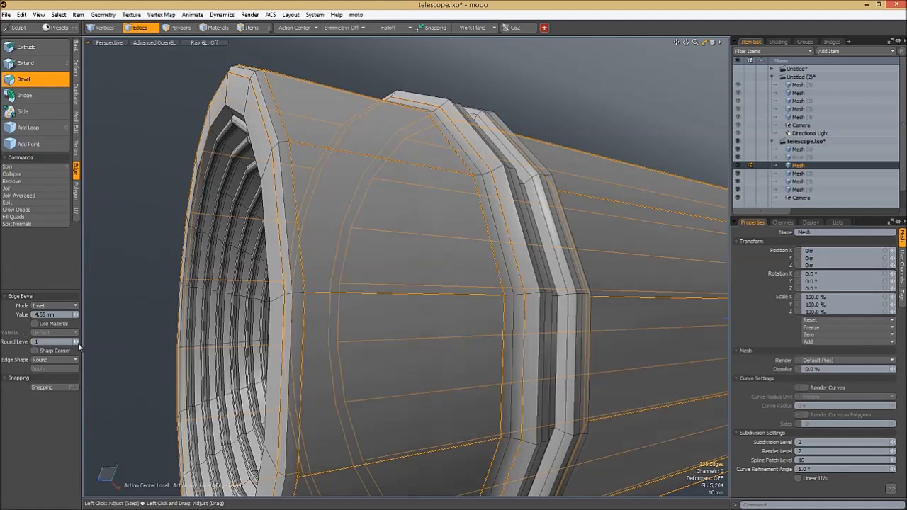
drag(77, 341, 68, 350)
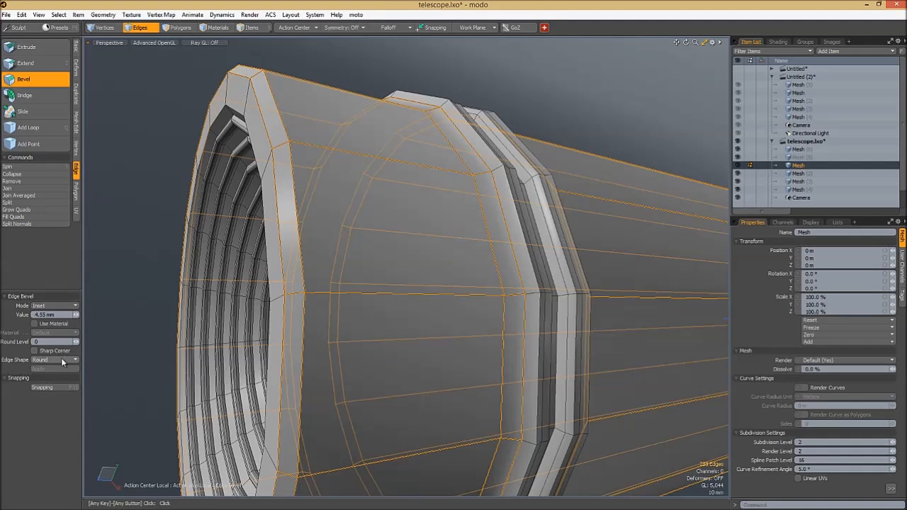
click(64, 374)
- Set the edge bevel's inset to about 3.55 mm, finish the bevel and clear the edge selection
mouse_move(312, 234)
mouse_down()
mouse_move(355, 232)
mouse_move(307, 233)
mouse_up()
alt+drag(425, 232, 99, 278)
alt+shift+drag(425, 259, 367, 252)
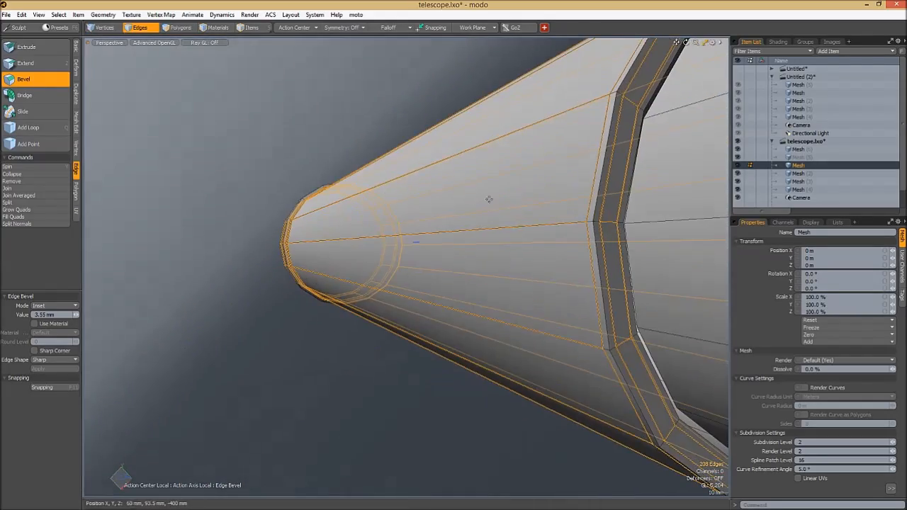
drag(489, 200, 521, 197)
key(space)
click(411, 104)
- Preview the largest section subdivided and examine its beveled edges along the telescope
key(Tab)
alt+shift+drag(521, 197, 496, 234)
alt+drag(567, 220, 362, 219)
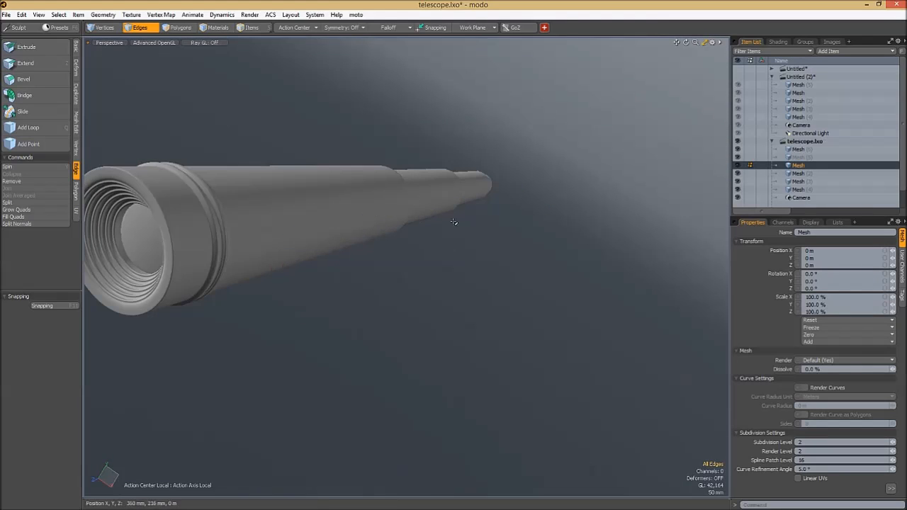
alt+drag(512, 295, 543, 217)
- Loop-slice the largest section's long faces between the grooved ring and rear end with 5 uniform cuts, with subdivision off
key(5)
click(579, 212)
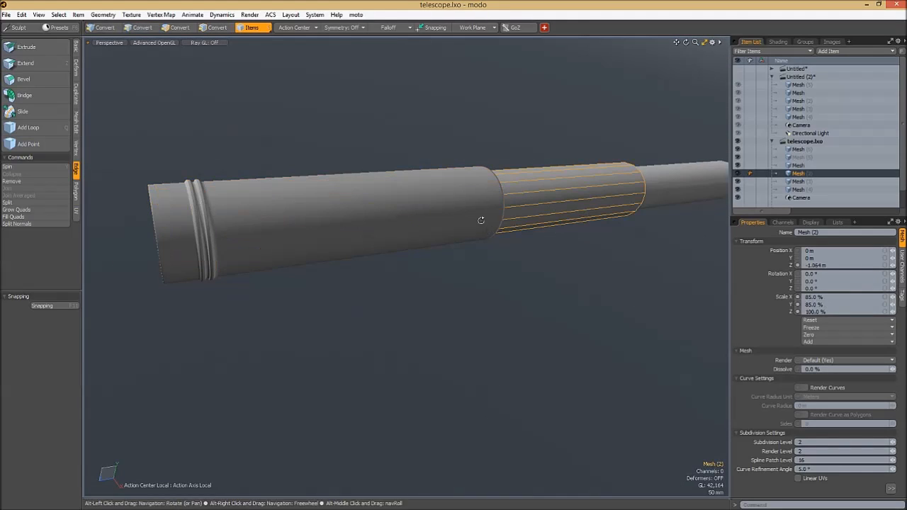
click(444, 207)
key(2)
alt+drag(531, 199, 427, 177)
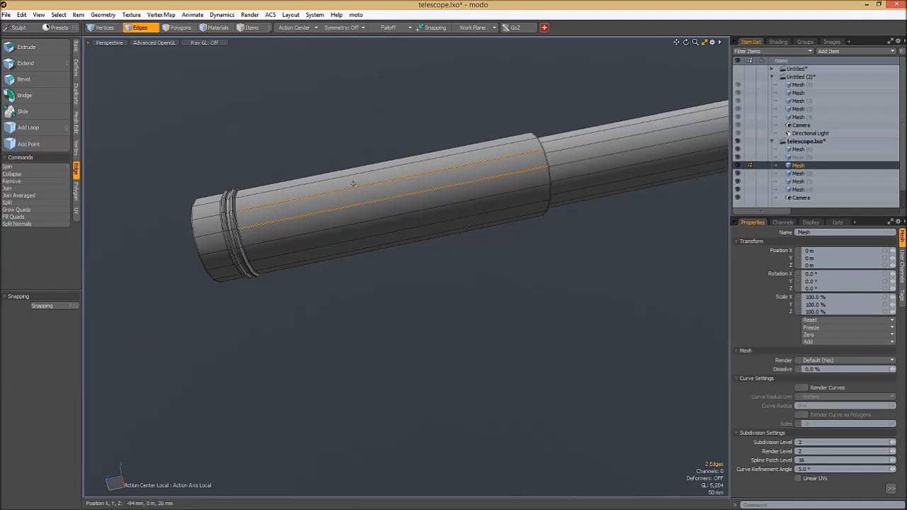
key(alt+c)
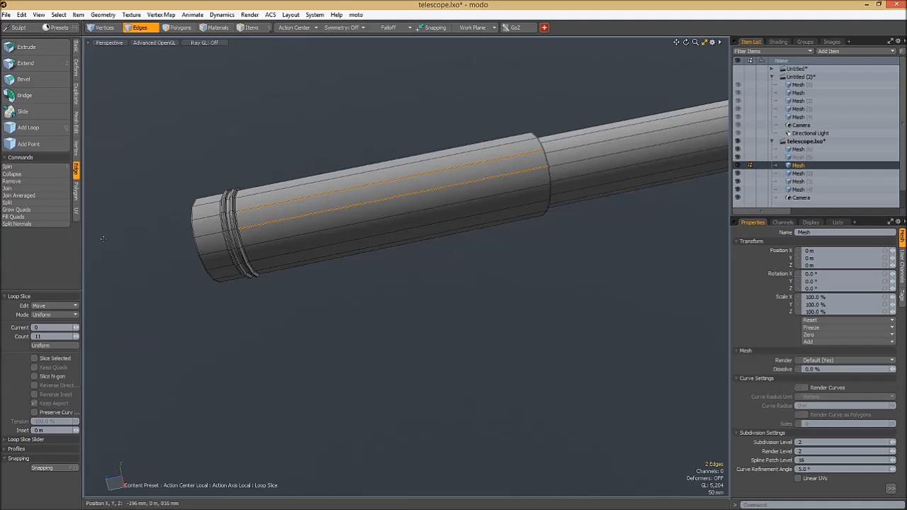
click(154, 300)
key(space)
click(285, 158)
- Select both end cap polygons of the second telescope section and isolate that section in the view
alt+drag(485, 209, 487, 292)
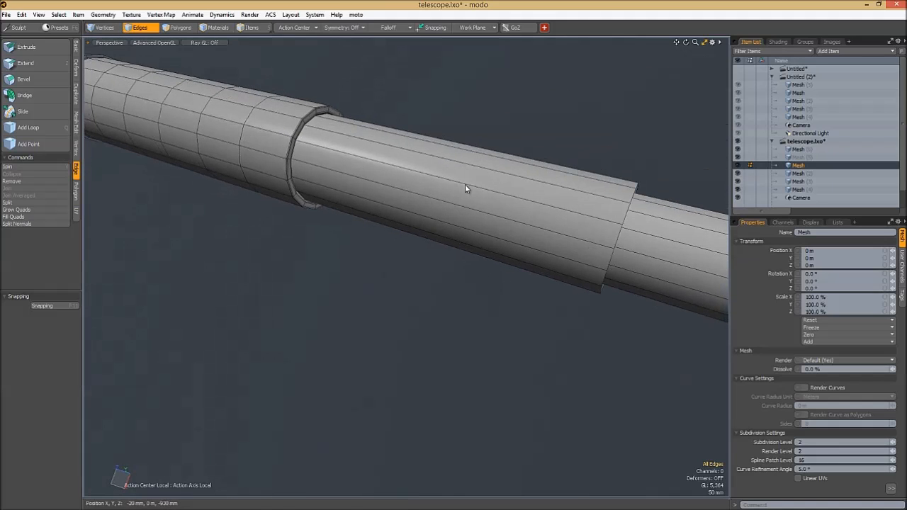
click(468, 181)
ctrl+alt+drag(447, 232, 488, 234)
alt+drag(528, 245, 407, 171)
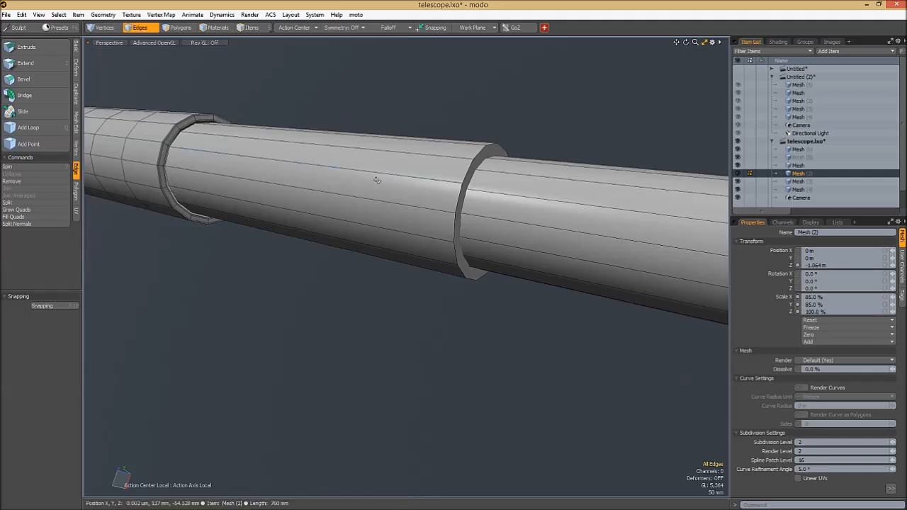
key(shift+h)
alt+drag(525, 174, 477, 185)
key(3)
click(427, 208)
alt+drag(329, 202, 423, 259)
shift+click(281, 164)
alt+drag(281, 165, 343, 211)
key(u)
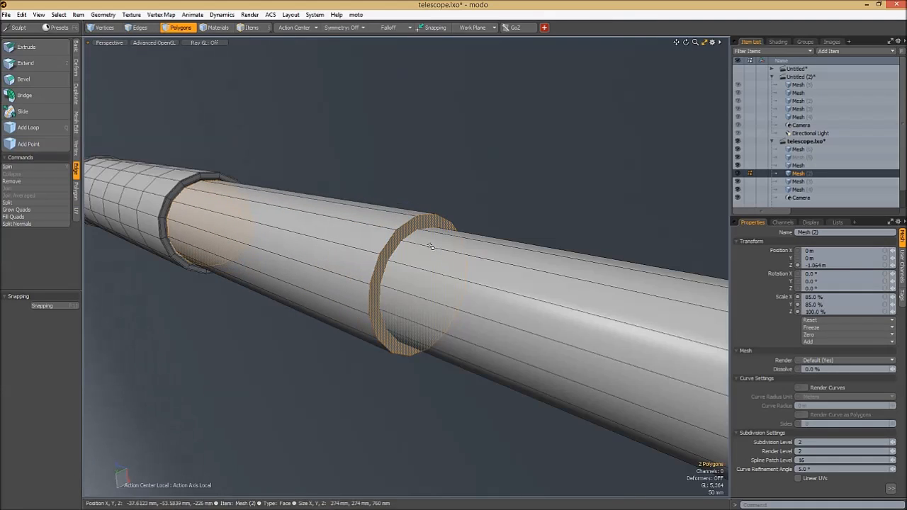
key(shift+h)
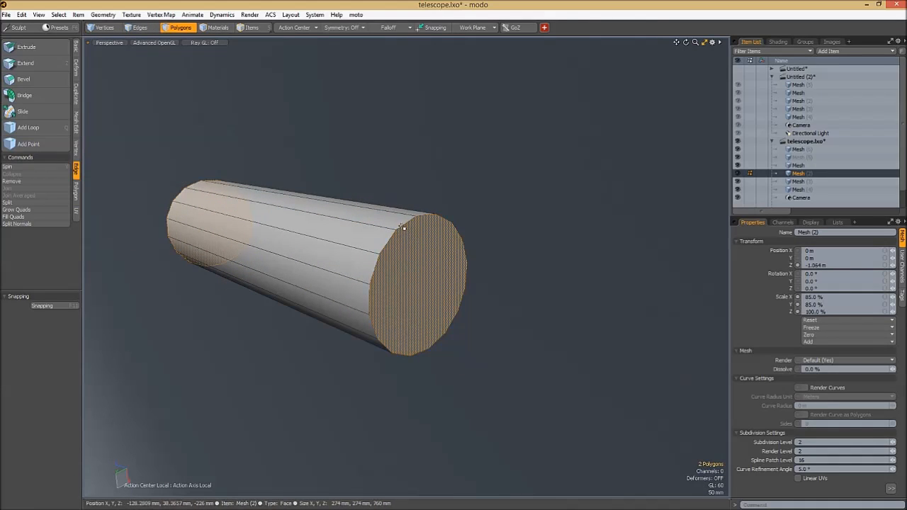
- Inset both end caps of the second section by about 22.8 mm and bridge them to hollow it through
key(b)
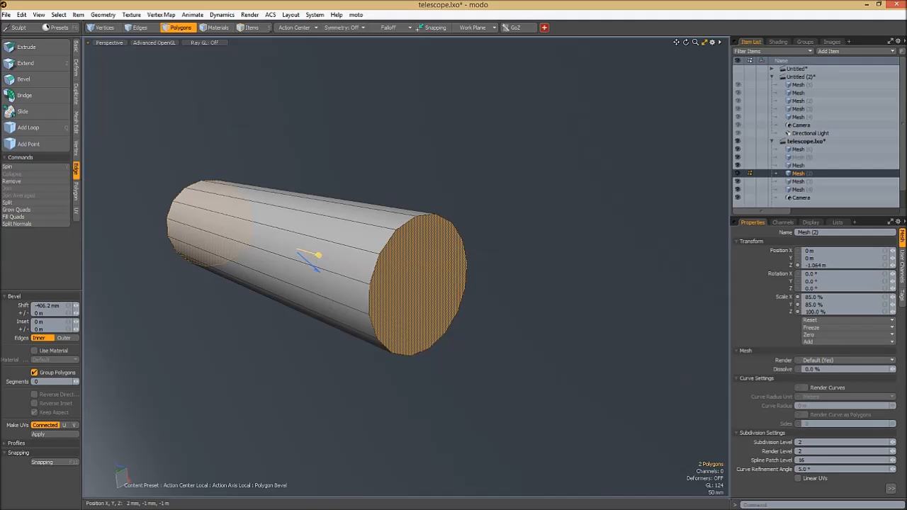
drag(318, 255, 314, 254)
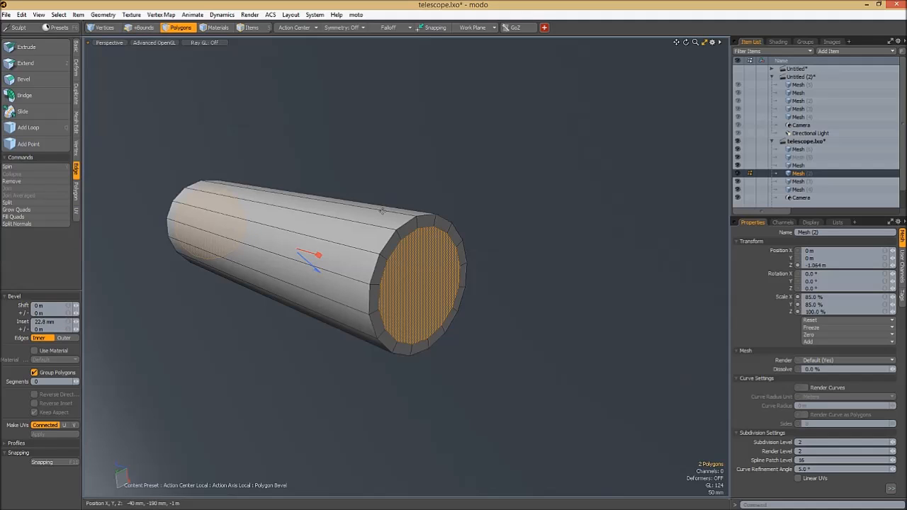
alt+drag(387, 210, 431, 225)
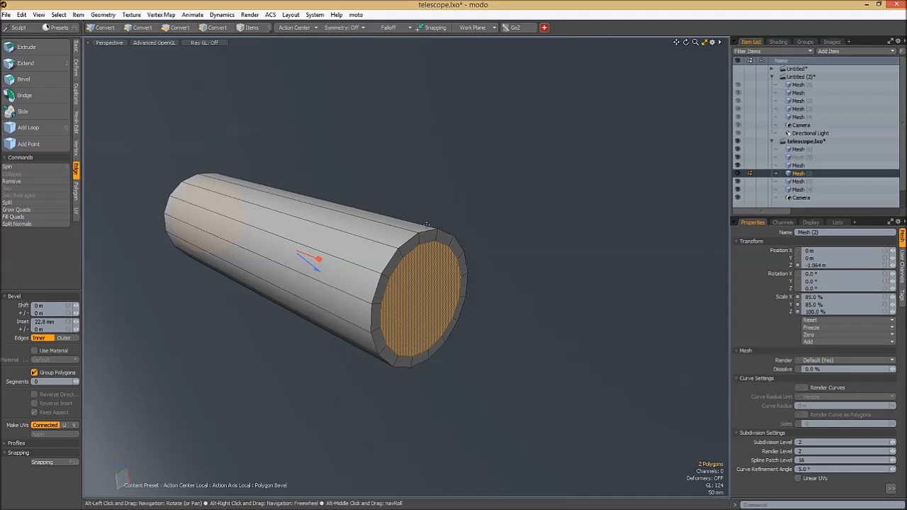
click(25, 95)
alt+drag(236, 154, 252, 209)
key(space)
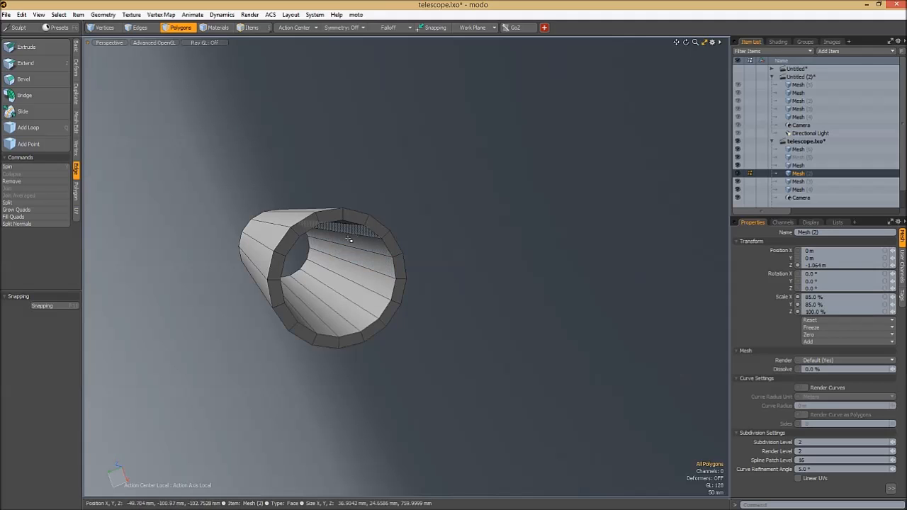
- Undo the last two actions and unhide the other telescope sections
scroll(352, 259, up, 1)
key(ctrl+z)
key(ctrl+z)
key(space)
alt+drag(359, 265, 441, 290)
alt+drag(323, 229, 369, 248)
key(u)
ctrl+alt+drag(418, 273, 356, 294)
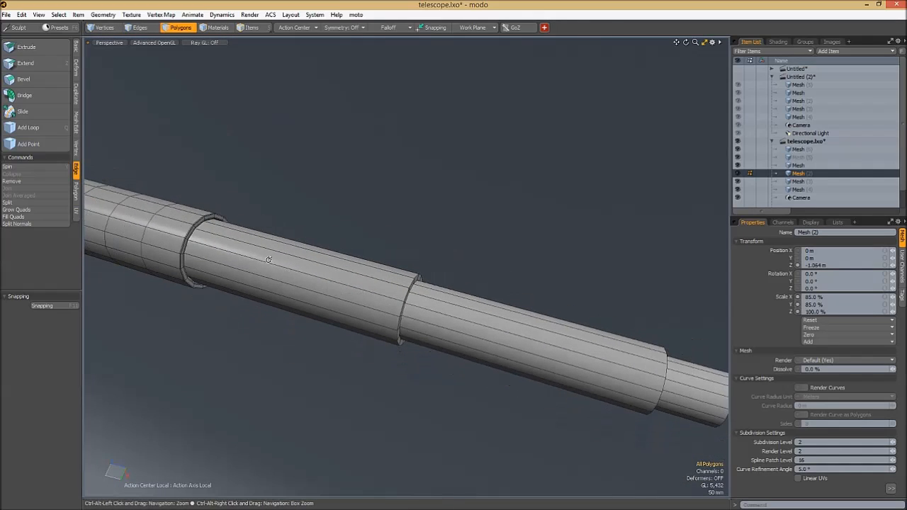
- Add three edge loops near the second section's rear end, marking out two narrow bands about 67 mm apart
ctrl+alt+drag(268, 259, 460, 338)
alt+shift+drag(515, 348, 526, 257)
key(5)
key(3)
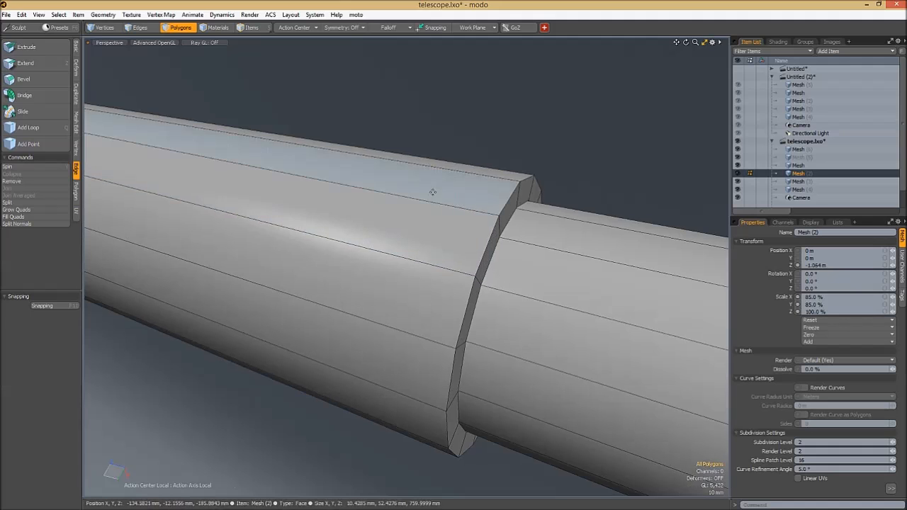
key(alt+l)
click(383, 192)
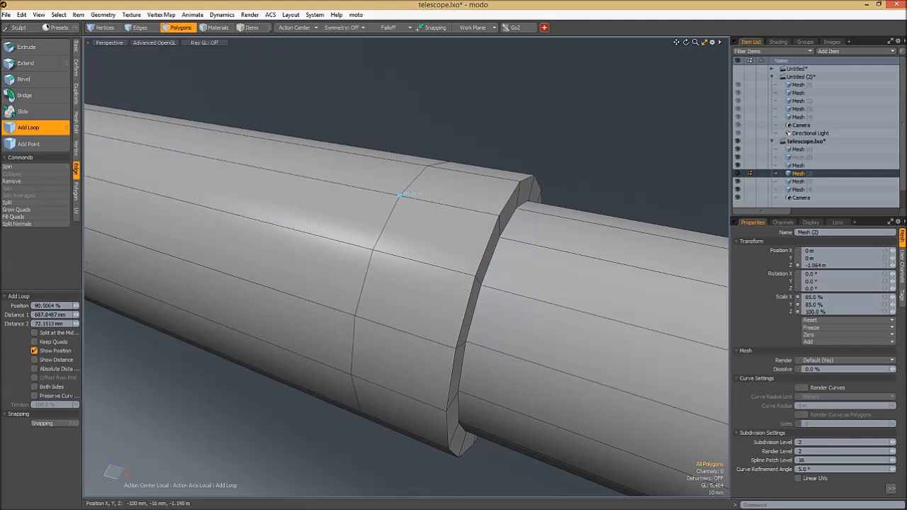
click(384, 191)
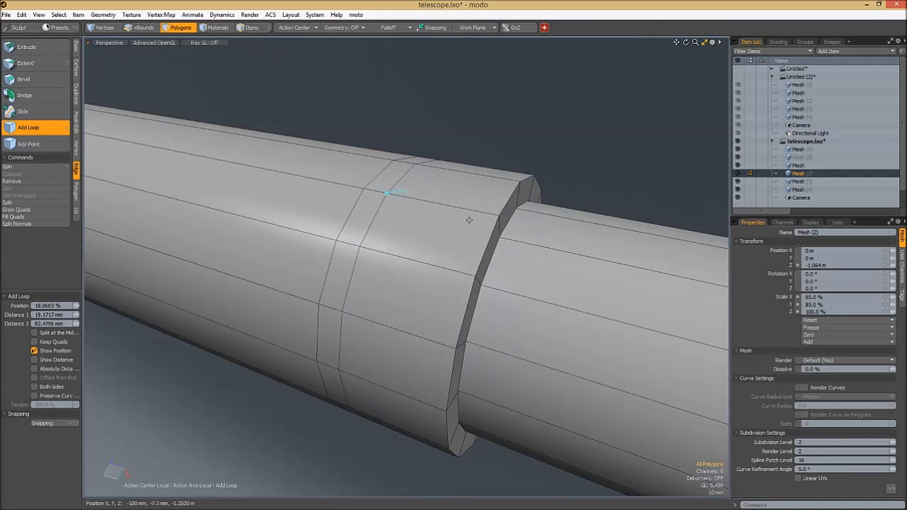
key(space)
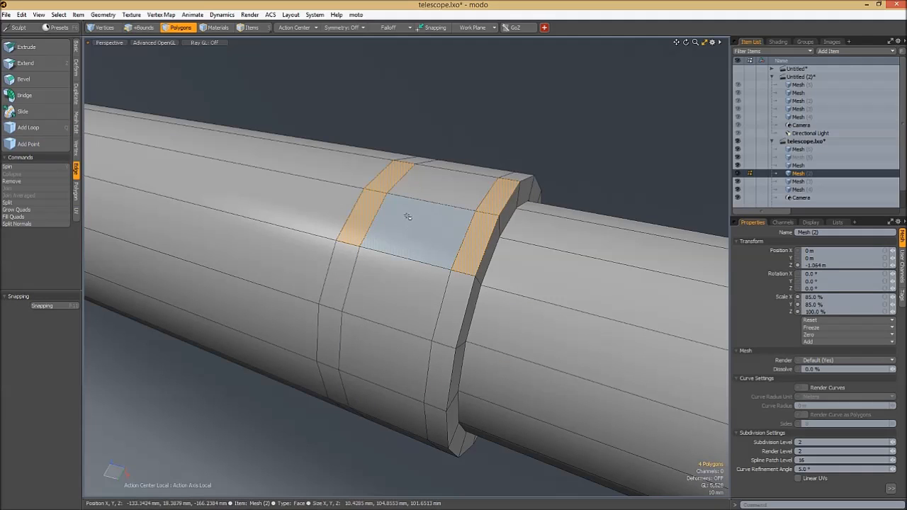
- Select the two narrow bands all around the second section and bevel them outward in several stages into raised rings
key(l)
key(w)
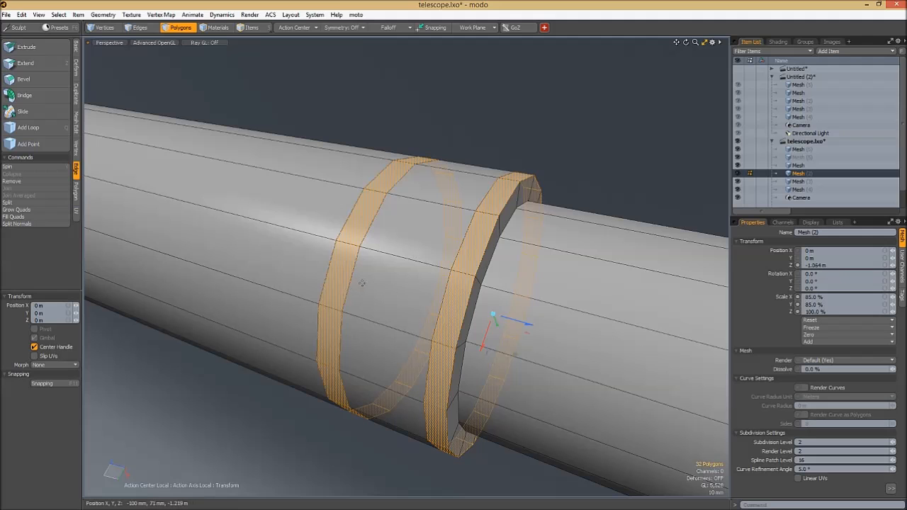
scroll(464, 235, down, 2)
alt+drag(464, 236, 428, 220)
scroll(427, 220, up, 2)
key(b)
drag(395, 218, 438, 201)
scroll(407, 197, up, 2)
key(space)
click(464, 182)
- Preview the second section with subdivision on and examine the two raised rings, then return to the unsubdivided mesh
key(Tab)
key(KP_8)
key(Tab)
key(KP_8)
key(Tab)
ctrl+alt+drag(521, 226, 506, 219)
key(KP_8)
mouse_move(567, 223)
alt+mouse_down()
mouse_move(404, 251)
mouse_move(484, 227)
mouse_move(498, 194)
mouse_move(459, 202)
alt+mouse_up()
key(Tab)
key(KP_8)
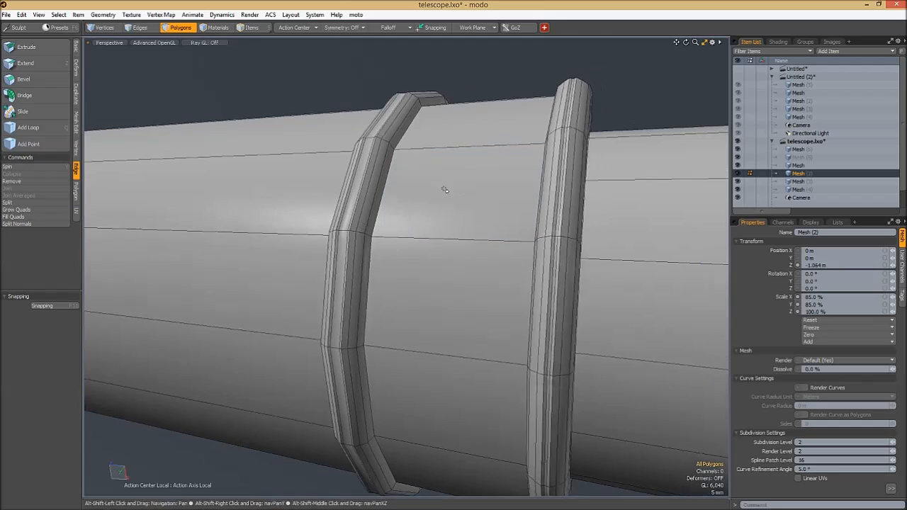
- Divide the band between the second section's two raised rings with seven uniform loop slices
drag(441, 129, 426, 244)
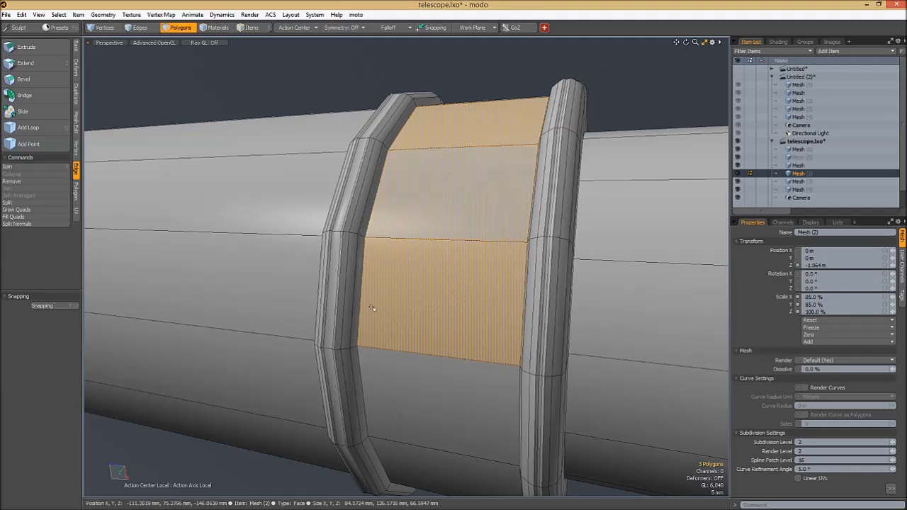
key(alt+c)
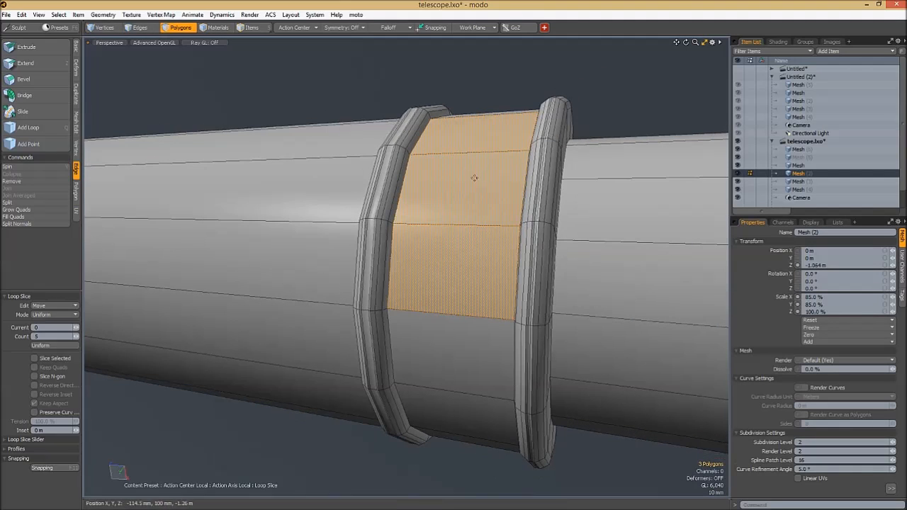
scroll(465, 190, down, 8)
alt+drag(589, 237, 420, 199)
scroll(467, 293, up, 8)
scroll(480, 215, down, 8)
key(shift+a)
alt+drag(312, 141, 460, 207)
scroll(393, 170, down, 3)
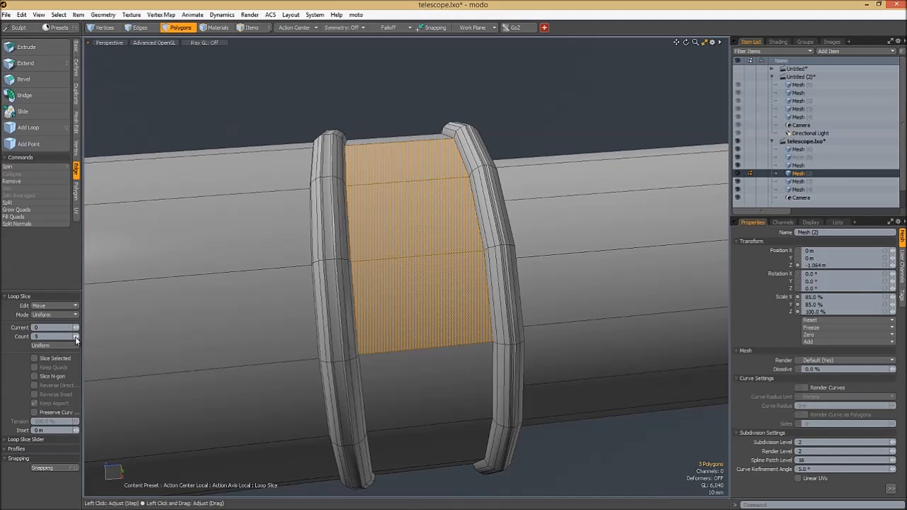
click(76, 336)
click(76, 336)
click(243, 276)
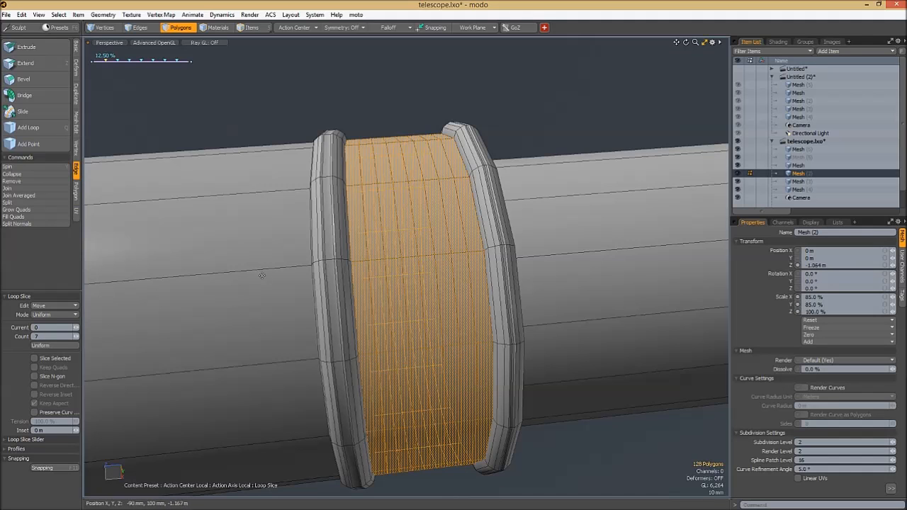
- Select two alternating polygons between the raised rings and extend the pattern to four across the band
key(space)
key(space)
key(space)
key(space)
drag(367, 169, 373, 201)
click(374, 209)
shift+click(404, 212)
key(Up)
key(Up)
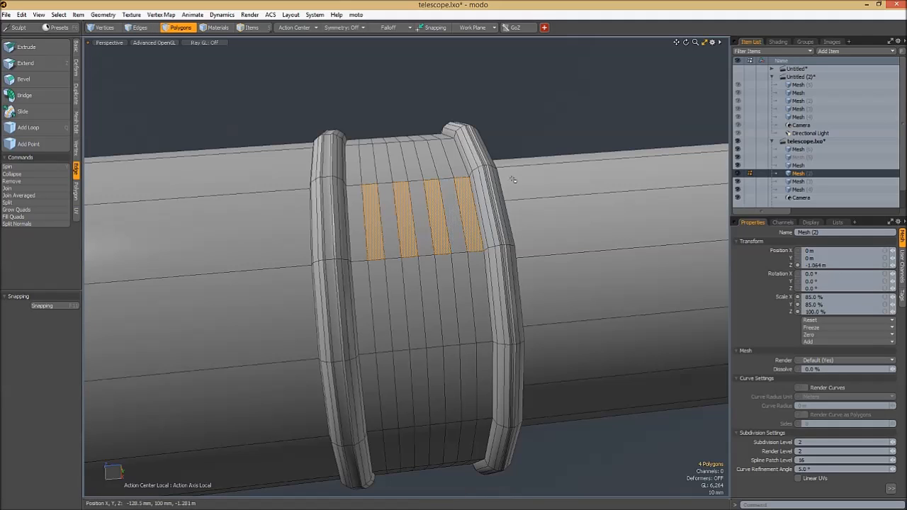
- Reselect the four alternating polygons between the rings and expand them into loops around the section
ctrl+alt+drag(461, 200, 476, 205)
click(469, 205)
shift+click(427, 209)
shift+click(375, 212)
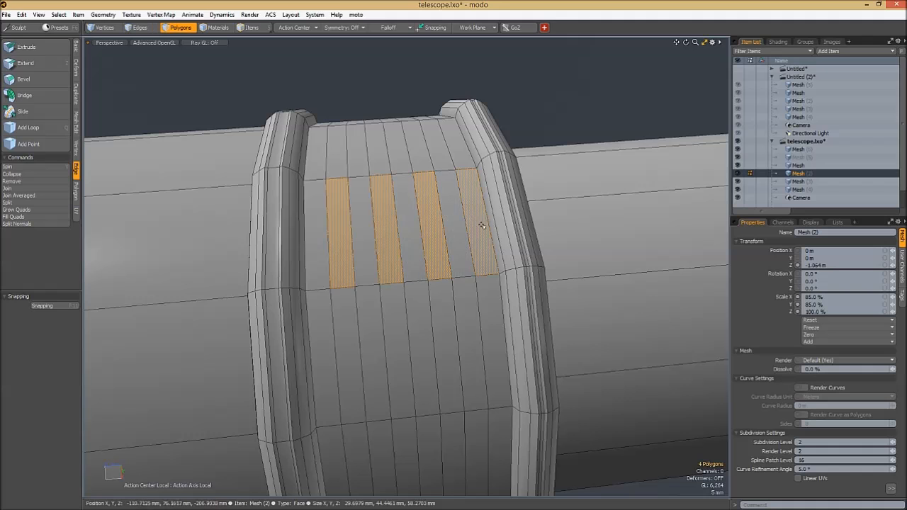
mouse_move(488, 232)
ctrl+alt+mouse_down()
mouse_move(502, 223)
mouse_move(482, 217)
mouse_move(497, 226)
ctrl+alt+mouse_up()
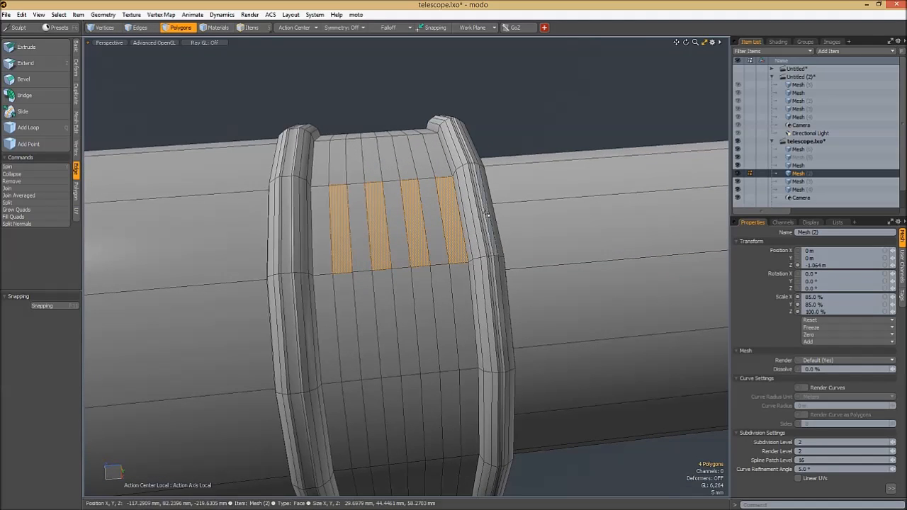
key(l)
ctrl+alt+drag(499, 217, 454, 221)
- Select alternating lengthwise polygons around the long plain part of the second section with a repeating pattern
click(311, 271)
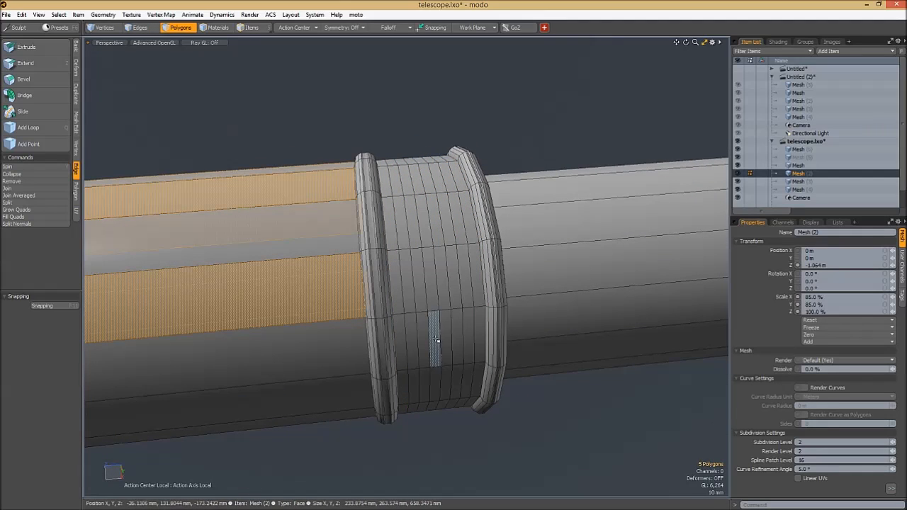
key(Up)
key(Up)
key(Up)
- Select two alternating polygons beside the front raised ring and subdivide the mesh
click(401, 271)
alt+drag(401, 272, 419, 272)
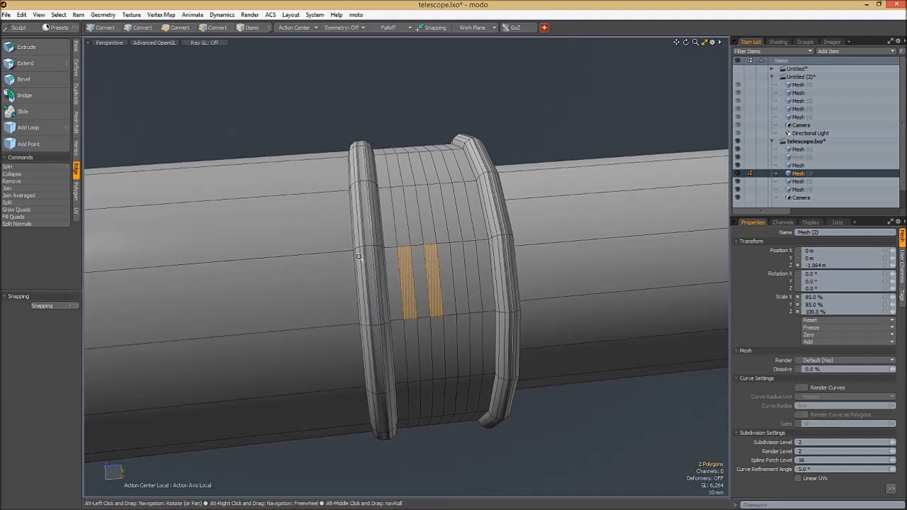
ctrl+alt+drag(379, 268, 344, 266)
click(438, 151)
key(d)
ctrl+alt+drag(397, 251, 428, 273)
key(d)
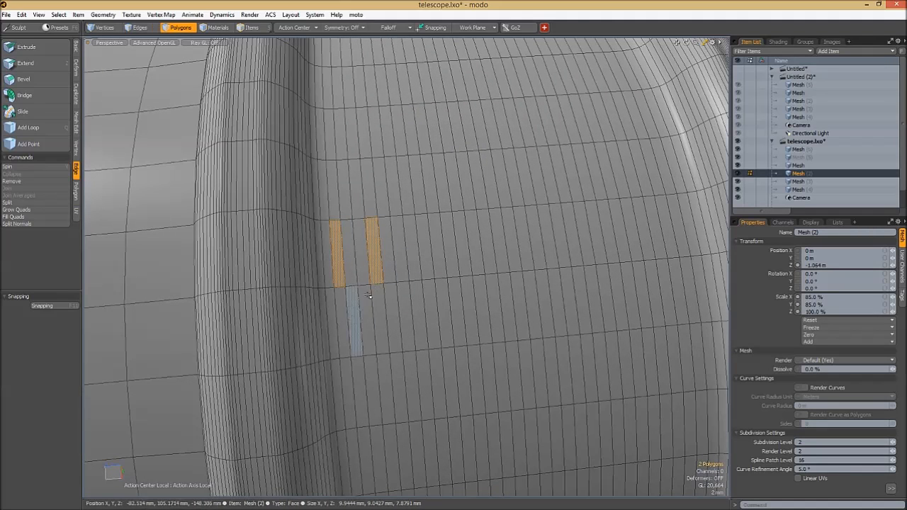
- Extend the alternating selection to five polygons on the subdivided band, expand it into loops, and undo the loop selection
key(Up)
key(Up)
key(Up)
key(Up)
key(Up)
key(Up)
key(Up)
key(Up)
key(Down)
key(Down)
key(Down)
key(Down)
key(Down)
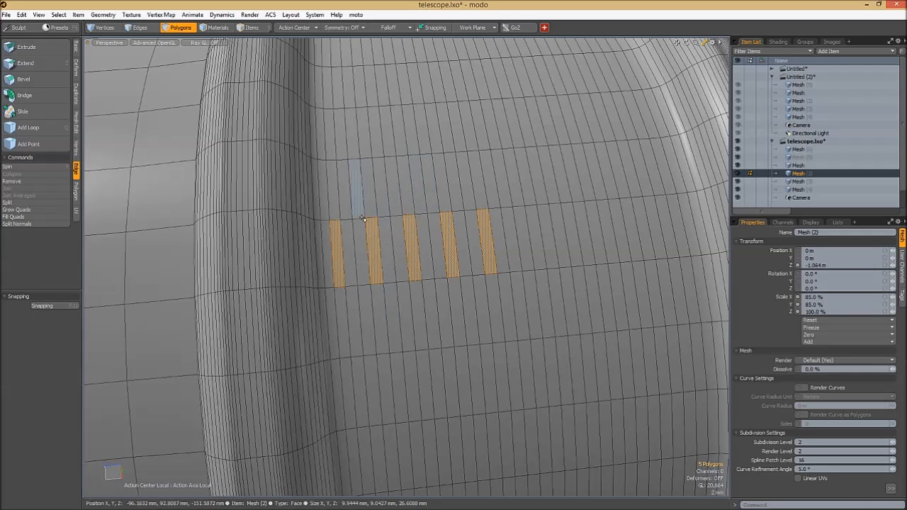
key(l)
key(KP_0)
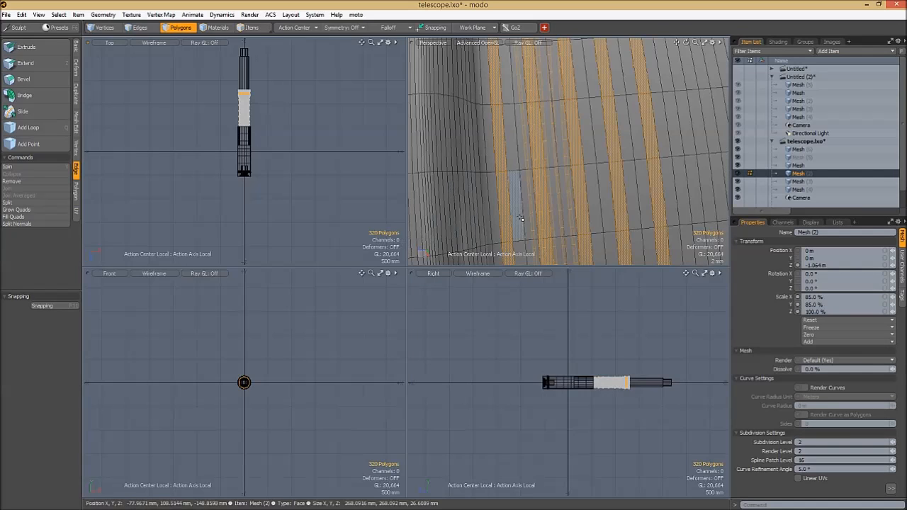
key(KP_0)
key(ctrl+z)
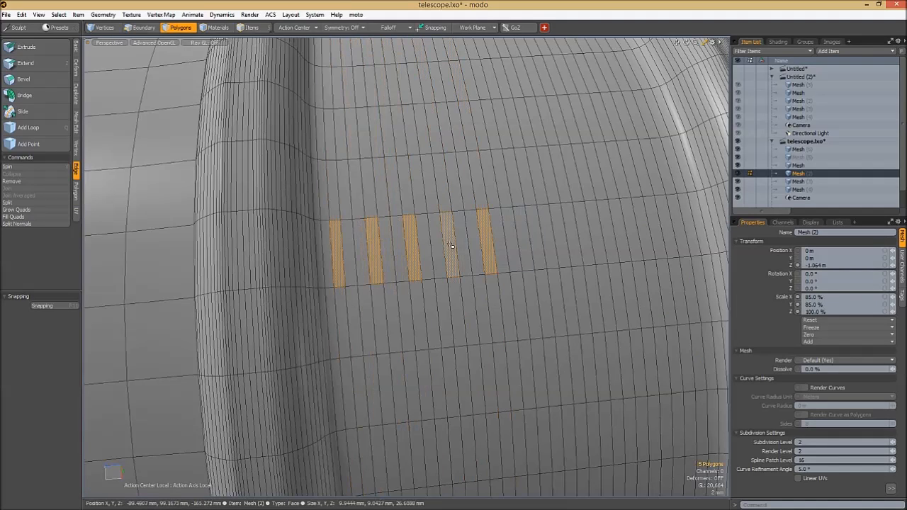
- Try growing and shrinking the alternating polygon pattern again, and undo the latest selections
key(Up)
key(Up)
key(Up)
key(Up)
key(Up)
key(Down)
key(Down)
key(Down)
key(Down)
key(Down)
key(Down)
key(ctrl+z)
key(ctrl+z)
key(ctrl+z)
key(ctrl+z)
key(ctrl+z)
key(ctrl+z)
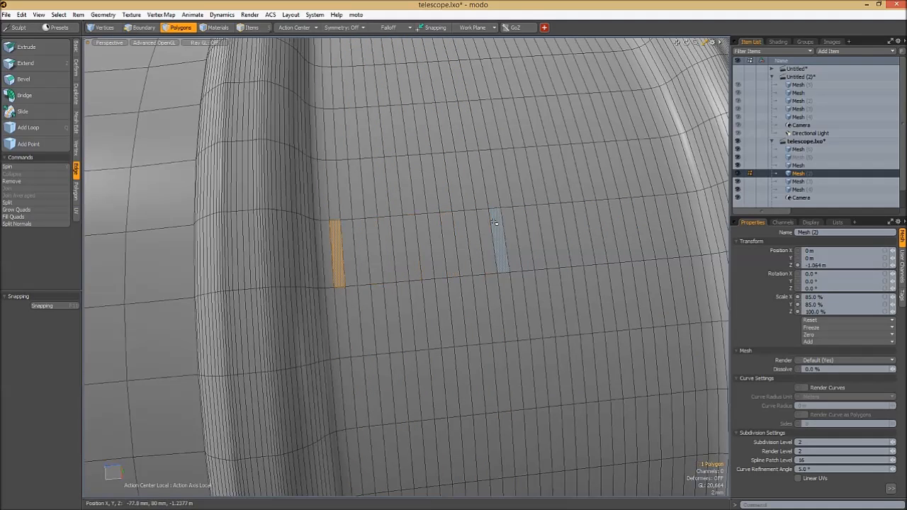
- Select four alternating polygon loops around the band between the two raised rings and bevel them outward into thin ridges
scroll(461, 222, down, 3)
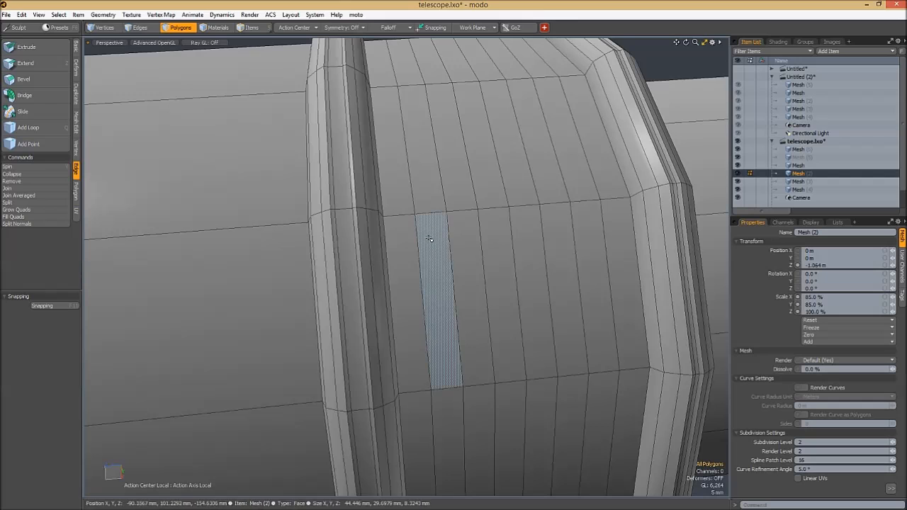
click(430, 241)
shift+click(496, 252)
shift+click(560, 259)
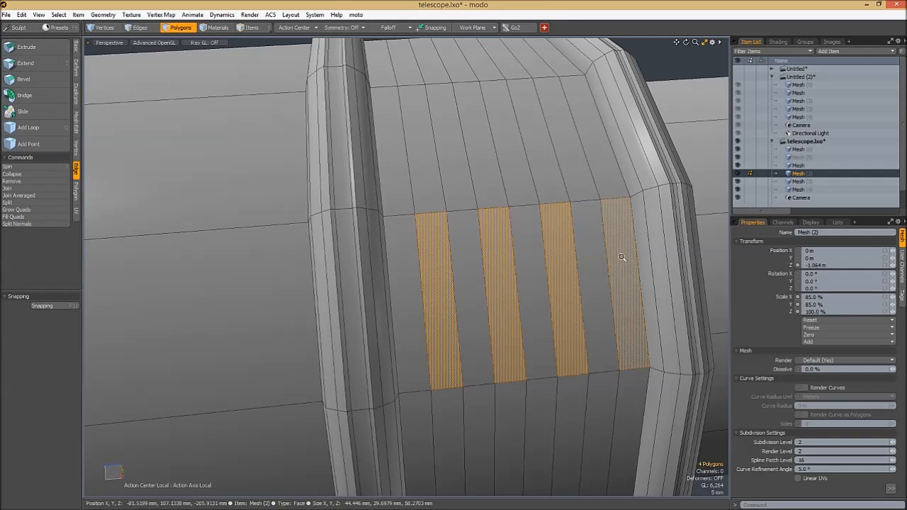
scroll(622, 257, down, 2)
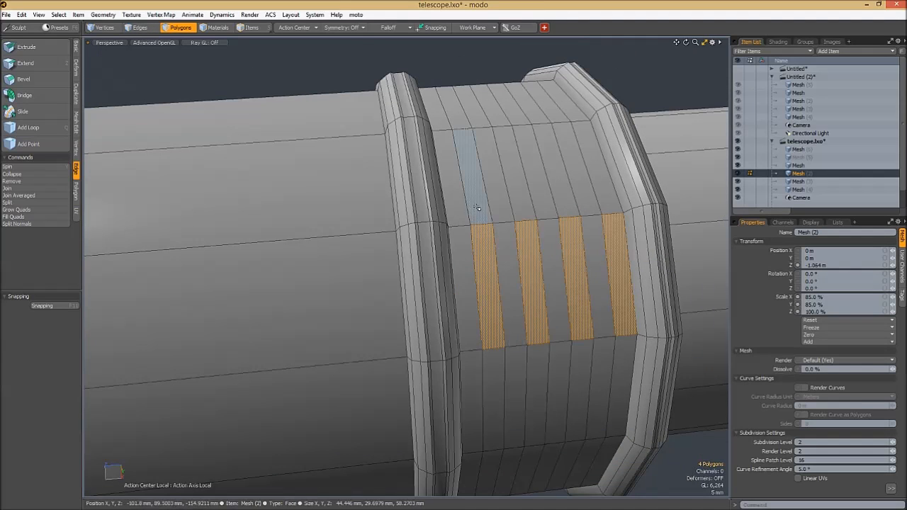
key(l)
alt+drag(497, 214, 567, 124)
click(477, 173)
key(ctrl+z)
key(b)
shift+drag(504, 144, 514, 147)
key(space)
- Preview the ridged end with subdivision on, examine the ridges and open end, and return to the unsubdivided mesh
click(489, 88)
key(Tab)
key(7)
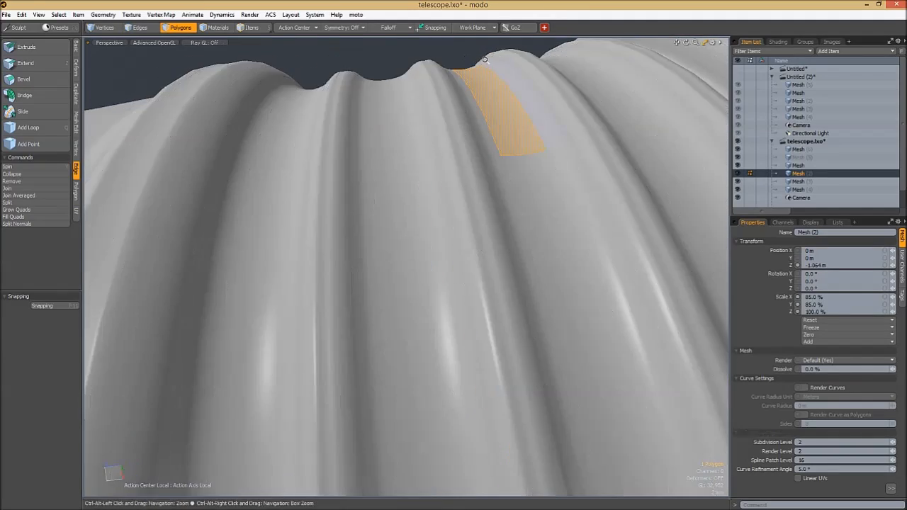
ctrl+alt+drag(510, 61, 483, 51)
click(483, 51)
alt+drag(470, 122, 430, 244)
alt+drag(429, 244, 527, 214)
ctrl+alt+drag(442, 201, 546, 233)
key(Tab)
key(8)
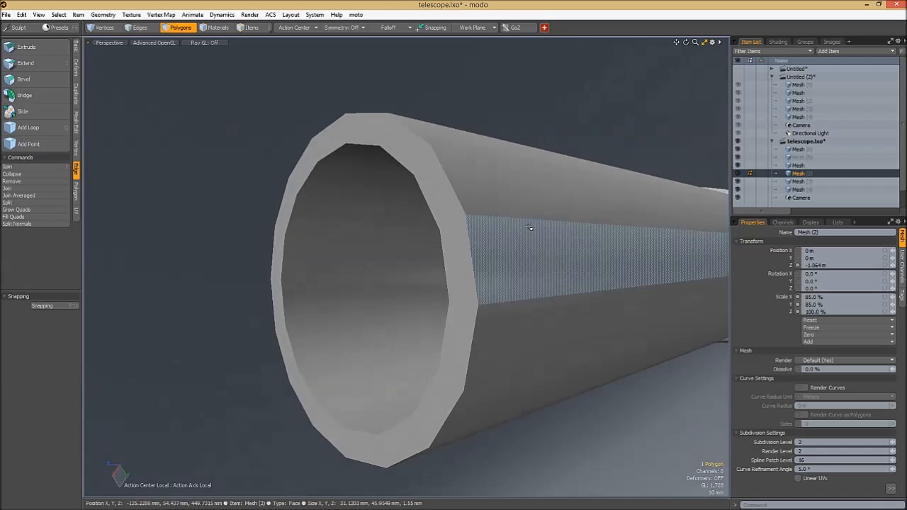
- Select the edge loops around the second section's open ends and bevel them slightly to sharpen the rims
key(2)
double_click(416, 205)
key(ctrl+z)
key(l)
alt+drag(520, 202, 457, 146)
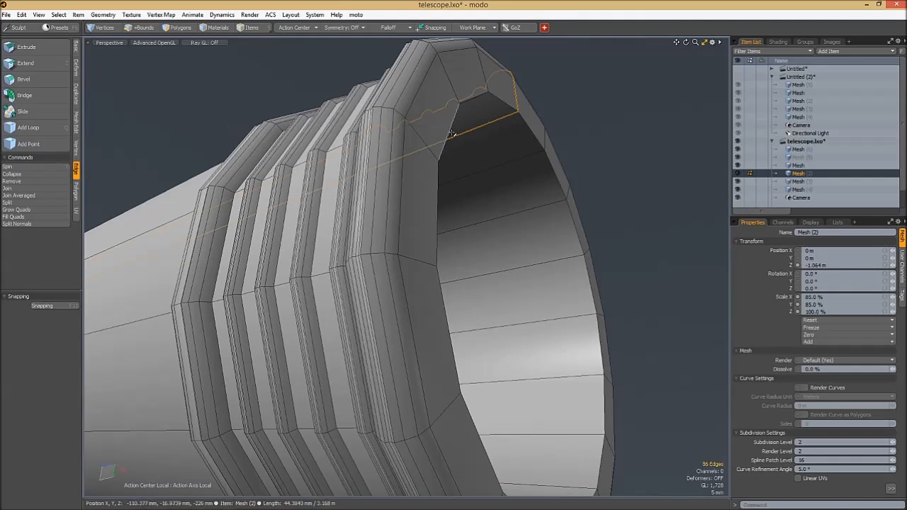
shift+double_click(505, 100)
ctrl+alt+drag(505, 101, 492, 188)
alt+drag(492, 187, 374, 127)
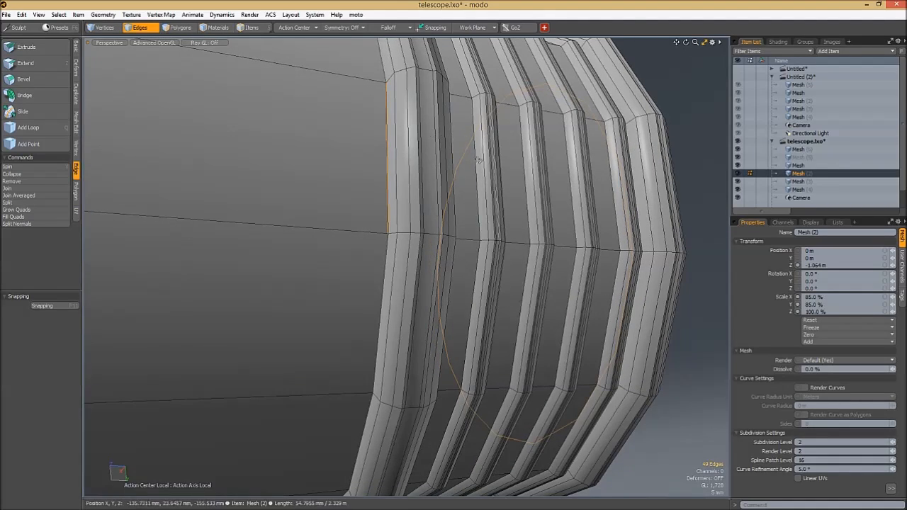
key(ctrl+z)
alt+drag(369, 155, 489, 139)
key(b)
key(space)
- Turn on subdivision for the second section and unhide the other telescope sections
click(680, 148)
alt+drag(589, 174, 586, 432)
key(Tab)
alt+drag(587, 432, 553, 255)
ctrl+alt+drag(553, 255, 489, 279)
alt+drag(399, 246, 468, 223)
key(u)
alt+drag(468, 223, 394, 220)
alt+drag(536, 239, 472, 218)
- Hide the plain third cylinder between the detailed second section and the smallest cylinder
key(5)
click(503, 239)
key(2)
key(5)
click(427, 227)
click(473, 220)
key(h)
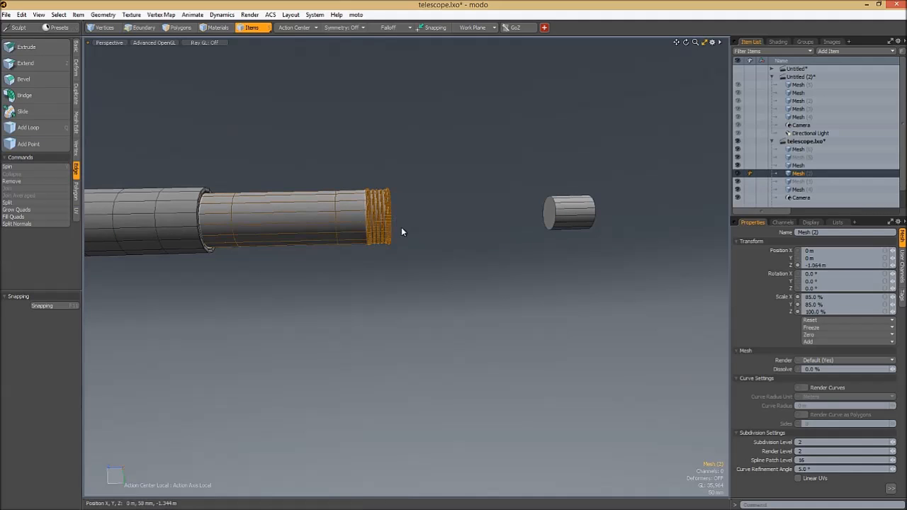
- Duplicate the detailed second section and move the copy -722 mm along Z and -1 mm along Y as the third section
click(381, 234)
key(w)
drag(310, 223, 477, 218)
drag(565, 225, 499, 174)
key(ctrl+z)
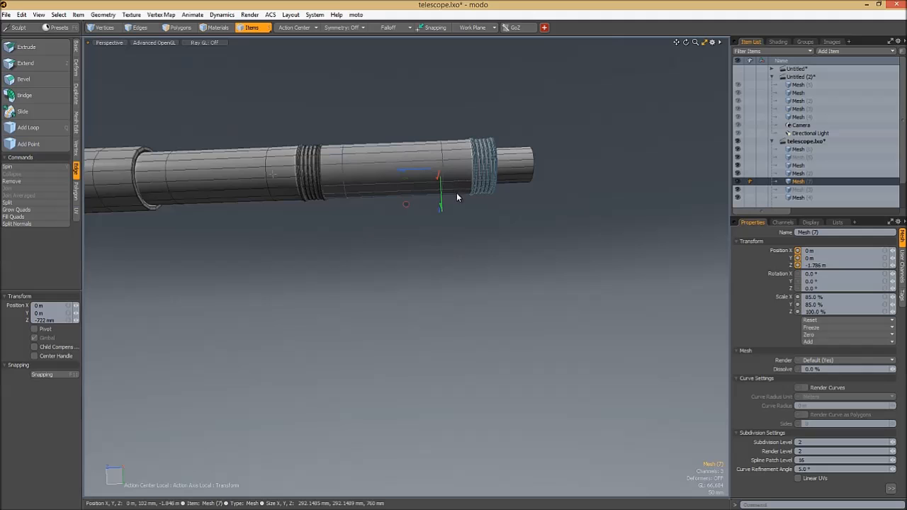
ctrl+alt+drag(422, 179, 507, 200)
alt+drag(507, 200, 525, 242)
drag(523, 168, 509, 193)
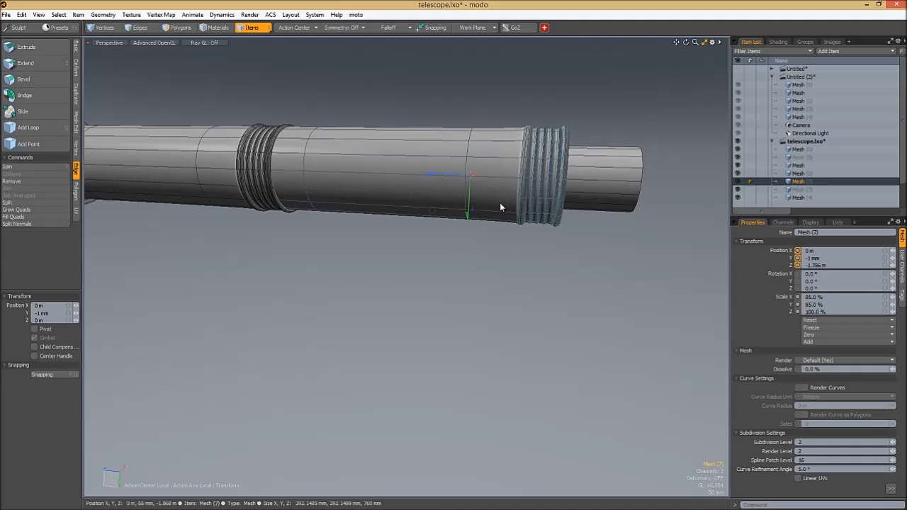
ctrl+alt+drag(475, 186, 494, 186)
- Set the action center to Selection and try scaling the copied section's mesh, undoing the last change
key(q)
key(2)
key(5)
key(2)
key(r)
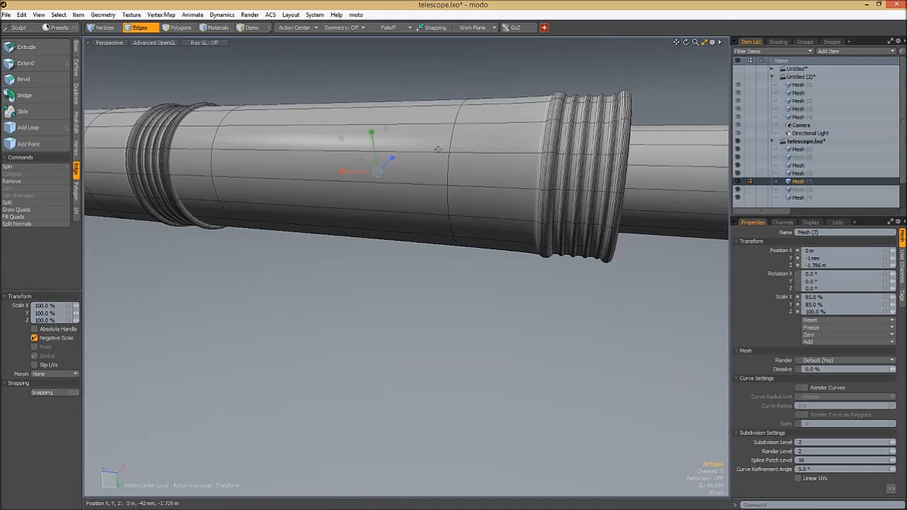
alt+drag(455, 122, 442, 162)
key(alt+s)
mouse_move(376, 107)
mouse_down()
mouse_move(360, 106)
mouse_move(368, 107)
mouse_up()
key(ctrl+z)
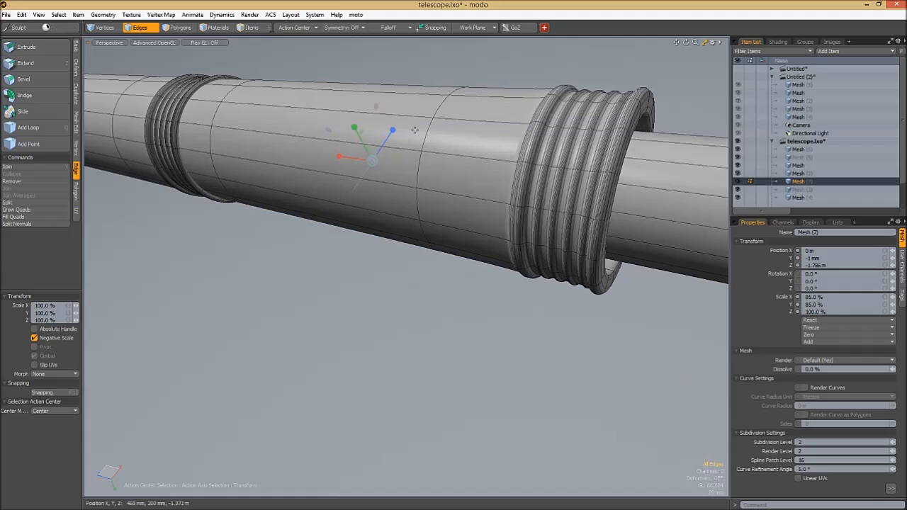
- Scale the copied section's mesh down to a smaller diameter and slide it into the second section's ringed end
key(2)
alt+drag(412, 128, 413, 133)
drag(384, 102, 351, 111)
ctrl+alt+drag(421, 129, 510, 195)
key(w)
drag(365, 193, 350, 194)
key(space)
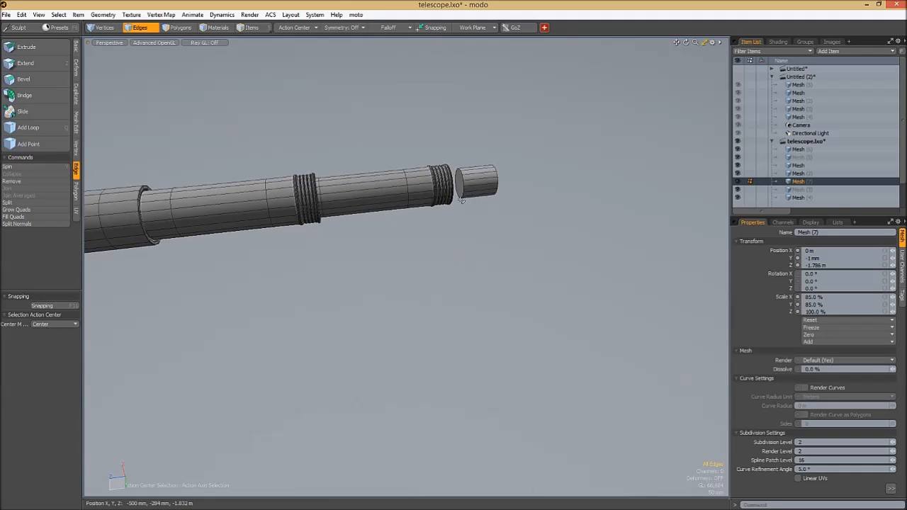
- Select the smallest cylinder and slide its mesh into the open ringed end of the third section
key(5)
ctrl+alt+drag(477, 189, 542, 172)
click(472, 180)
key(2)
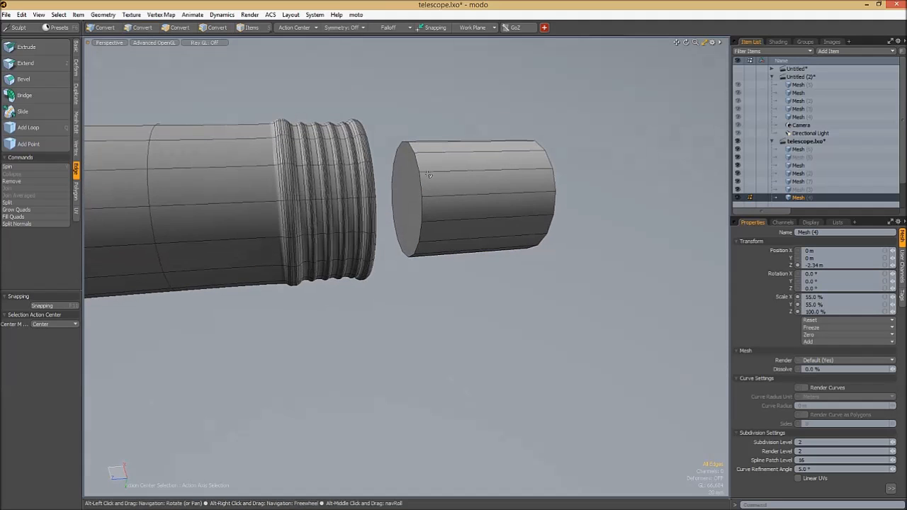
alt+drag(512, 217, 553, 231)
key(w)
drag(464, 188, 430, 252)
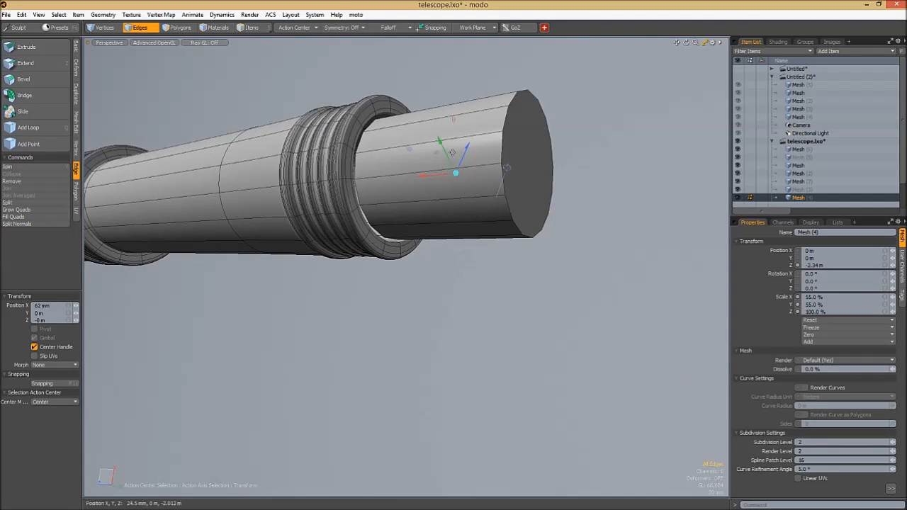
alt+drag(432, 205, 457, 199)
key(space)
key(space)
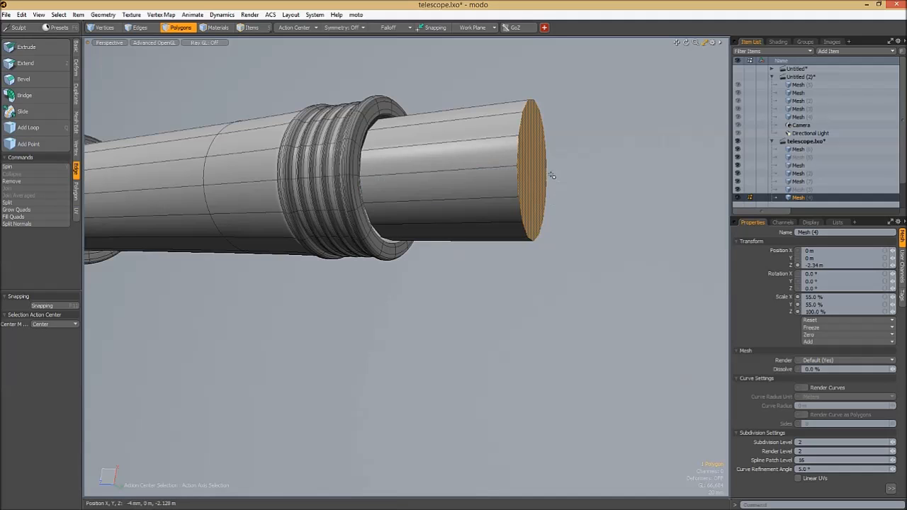
alt+drag(552, 179, 521, 156)
key(r)
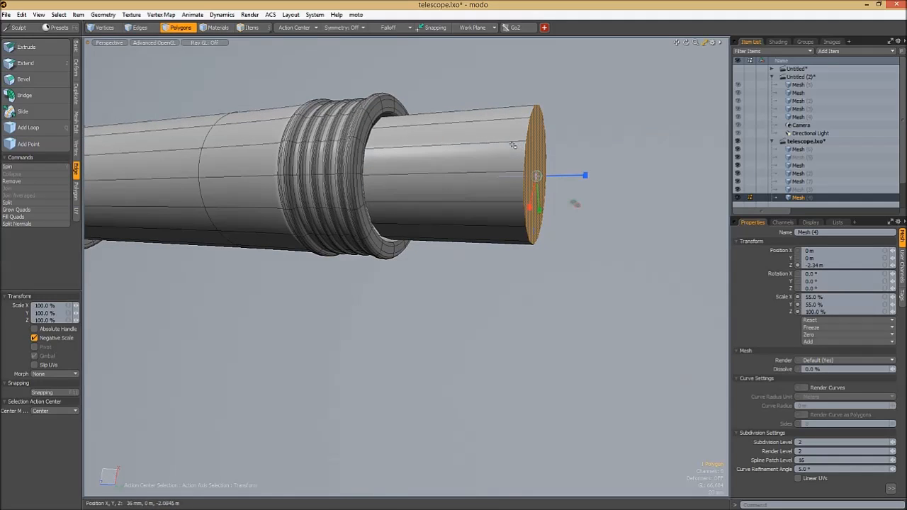
key(space)
key(r)
key(space)
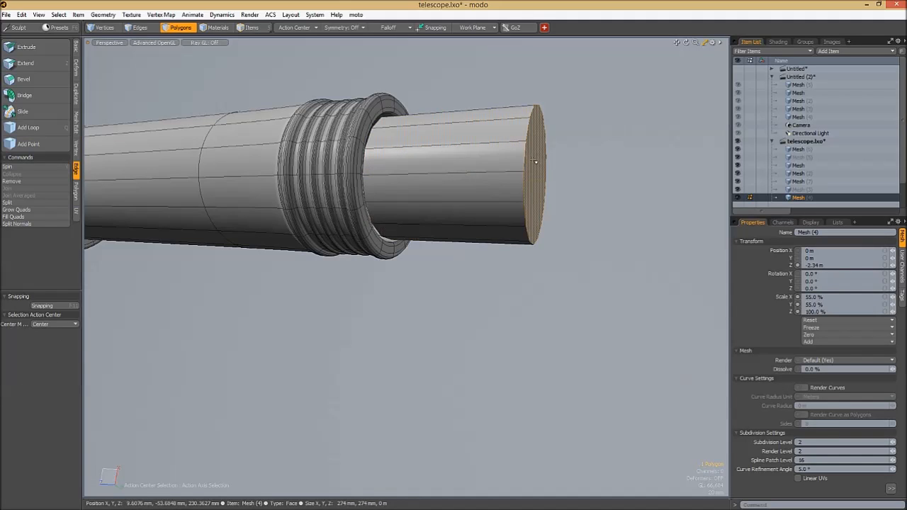
- Select all of the smallest cylinder's polygons, scale them down slightly, and slide them further into the third section
double_click(535, 161)
key(r)
alt+drag(535, 161, 446, 127)
key(w)
drag(432, 174, 404, 170)
key(space)
key(Escape)
scroll(386, 170, up, 3)
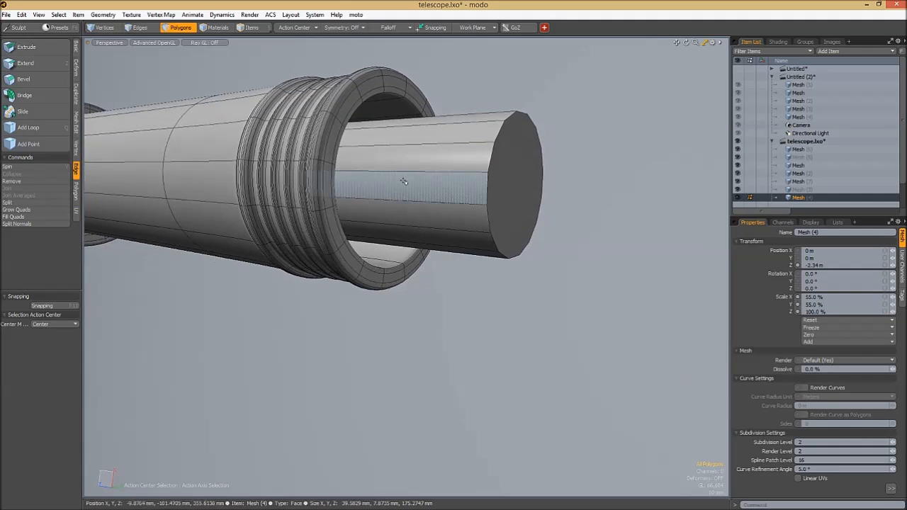
- Add an edge loop around the smallest cylinder near the third section's opening
key(q)
click(389, 126)
mouse_move(389, 125)
alt+mouse_down()
mouse_move(398, 150)
mouse_move(397, 128)
alt+mouse_up()
key(space)
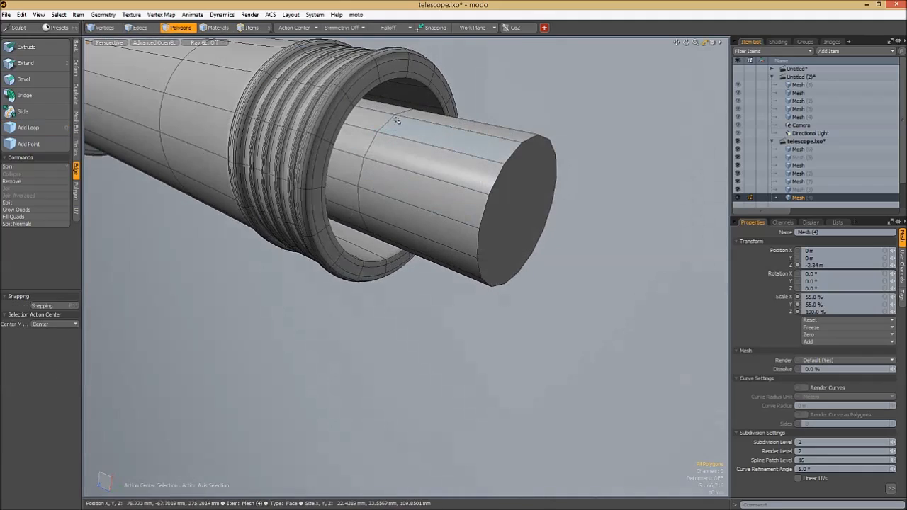
- Select the polygon band at the smallest cylinder's inner end and bevel it outward into a collar with 39.9 mm shift and 8.5 mm inset
key(l)
key(w)
alt+drag(422, 156, 411, 17)
key(b)
alt+drag(436, 104, 463, 95)
alt+drag(414, 172, 408, 191)
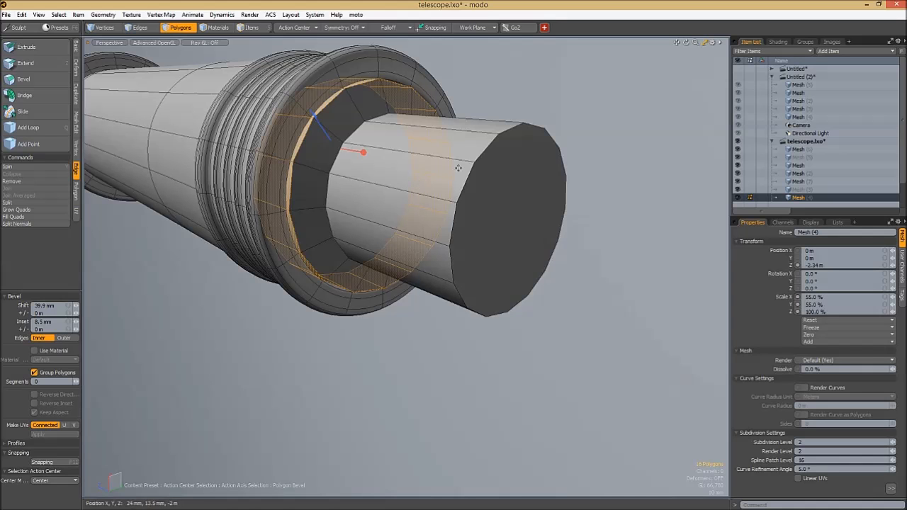
key(Escape)
key(Escape)
- Isolate the smallest cylinder's mesh and slide its outer end cap 28.5 mm inward along Z
alt+drag(431, 156, 555, 274)
key(shift+h)
key(u)
key(shift+h)
click(374, 135)
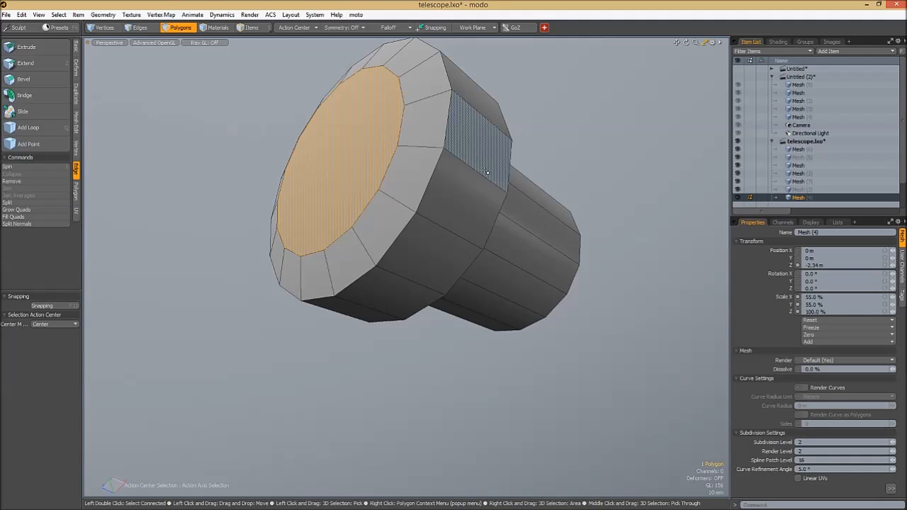
alt+drag(484, 169, 424, 224)
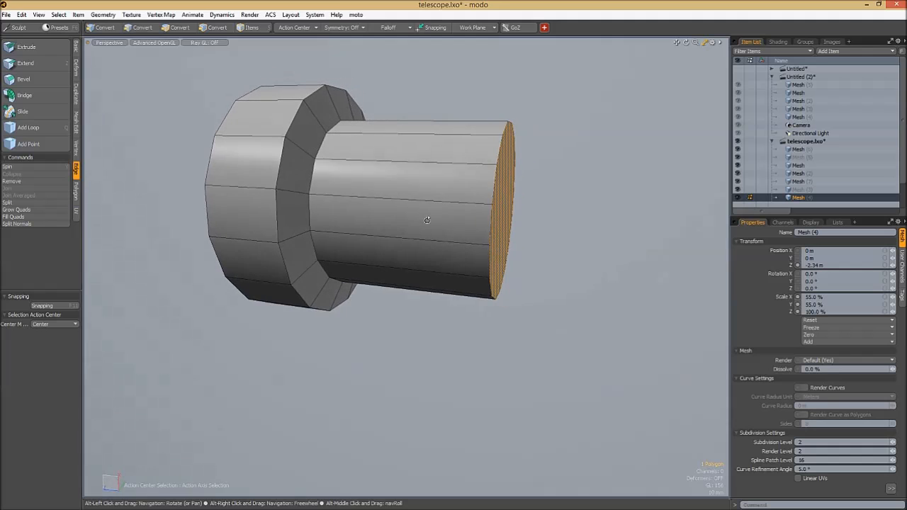
alt+drag(510, 229, 435, 201)
key(w)
drag(512, 222, 468, 218)
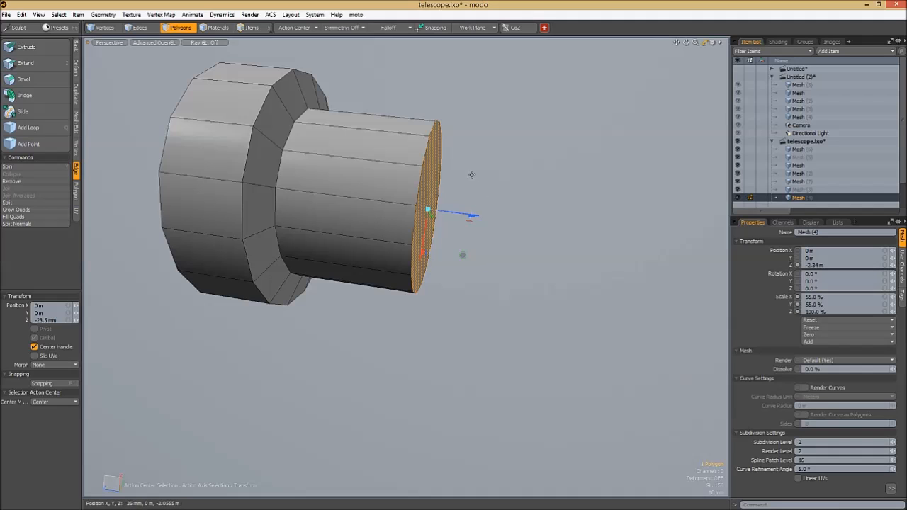
- Bevel the outer end cap repeatedly to form a flared rim and a tapered recess inside it
key(b)
drag(471, 215, 485, 88)
alt+drag(557, 153, 465, 164)
shift+drag(427, 262, 421, 262)
scroll(577, 213, up, 3)
alt+drag(577, 214, 567, 168)
shift+drag(378, 286, 358, 285)
alt+drag(531, 253, 345, 253)
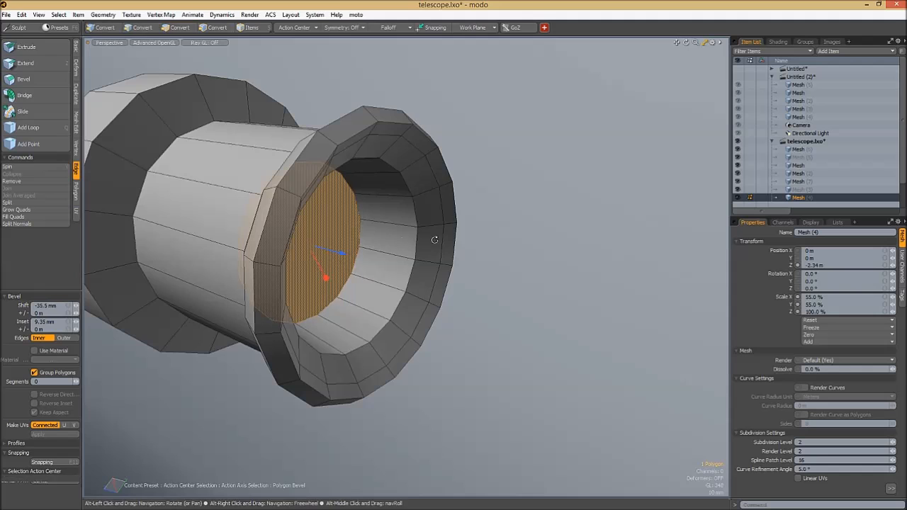
alt+drag(434, 240, 301, 243)
shift+drag(322, 275, 303, 274)
alt+drag(397, 191, 438, 168)
- Preview the end section with subdivision smoothing and select an edge running across the collar's outward-facing surface
key(space)
key(1)
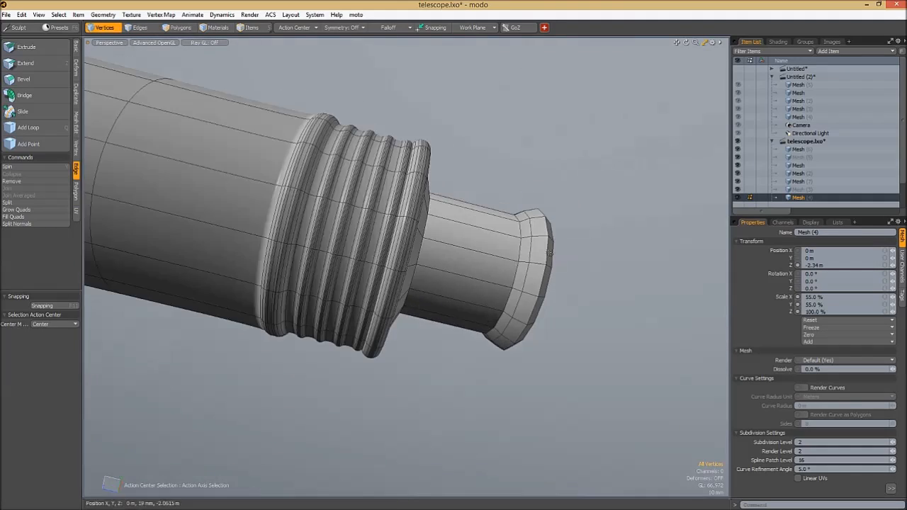
alt+drag(549, 253, 364, 215)
mouse_move(364, 216)
ctrl+alt+mouse_down()
mouse_move(378, 214)
mouse_move(213, 192)
mouse_move(433, 210)
mouse_move(399, 217)
mouse_move(354, 203)
mouse_move(417, 209)
mouse_move(377, 243)
mouse_move(363, 205)
ctrl+alt+mouse_up()
key(Tab)
key(Tab)
ctrl+alt+drag(353, 134, 432, 132)
key(2)
click(326, 139)
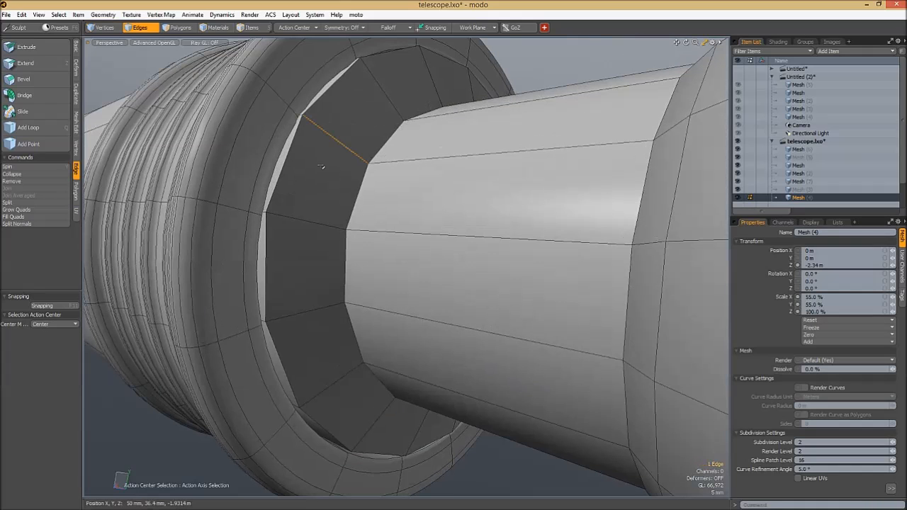
key(alt+c)
click(353, 140)
key(space)
key(space)
key(ctrl+z)
key(ctrl+z)
key(ctrl+z)
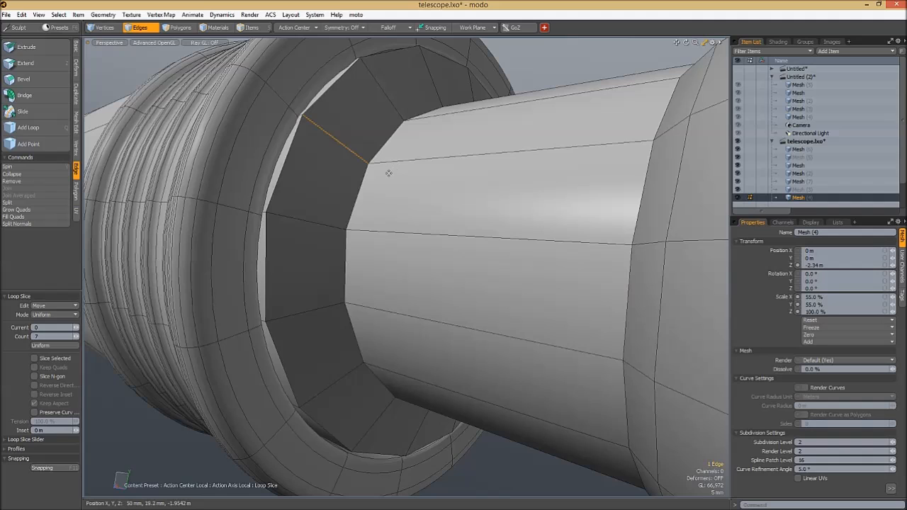
key(space)
- Slice the collar's outward-facing surface into even bands with Loop Slice in Uniform mode, using a count of 7
click(319, 171)
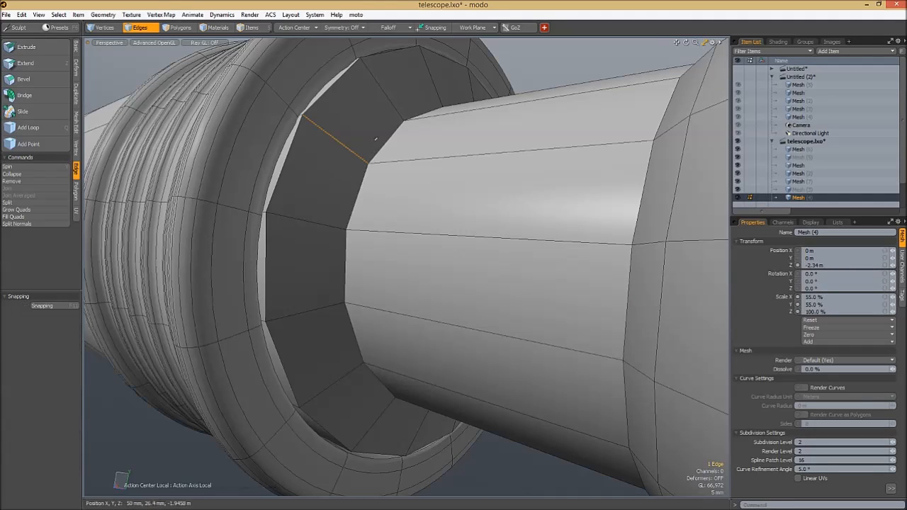
key(alt+c)
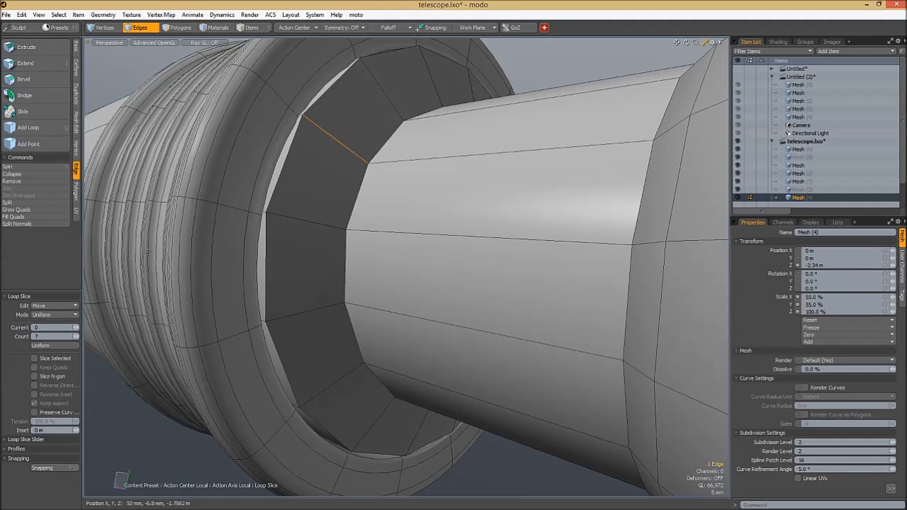
click(297, 226)
ctrl+alt+drag(329, 209, 330, 252)
key(space)
- Select four alternating polygon loops on the sliced collar face and bevel them into concentric ridges
click(333, 236)
key(3)
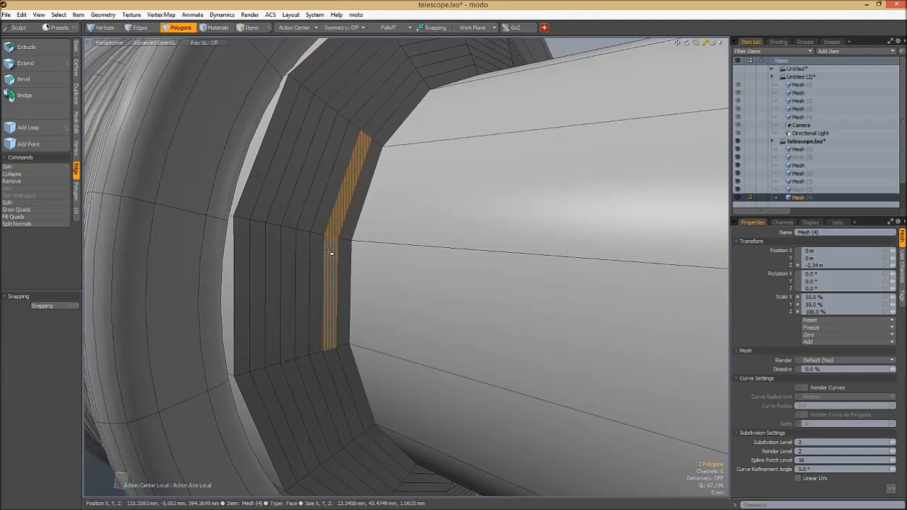
click(328, 246)
shift+click(301, 276)
shift+click(273, 280)
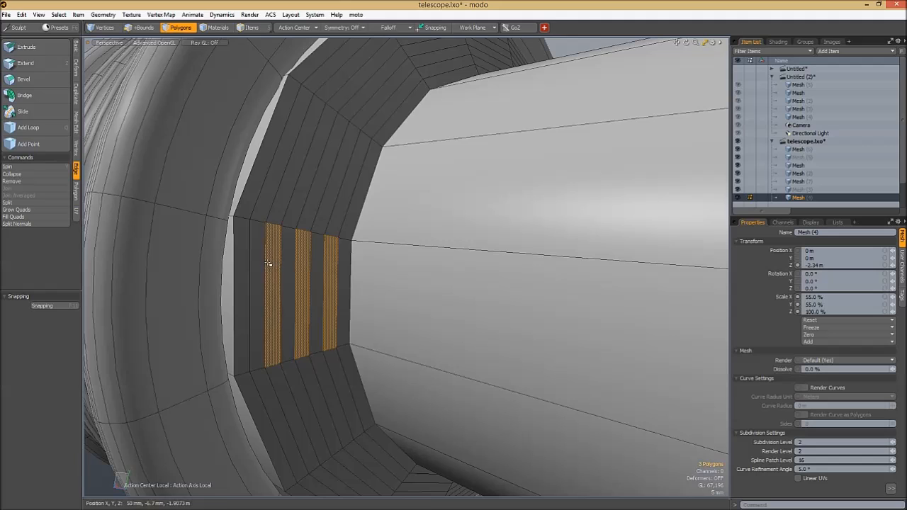
shift+click(256, 285)
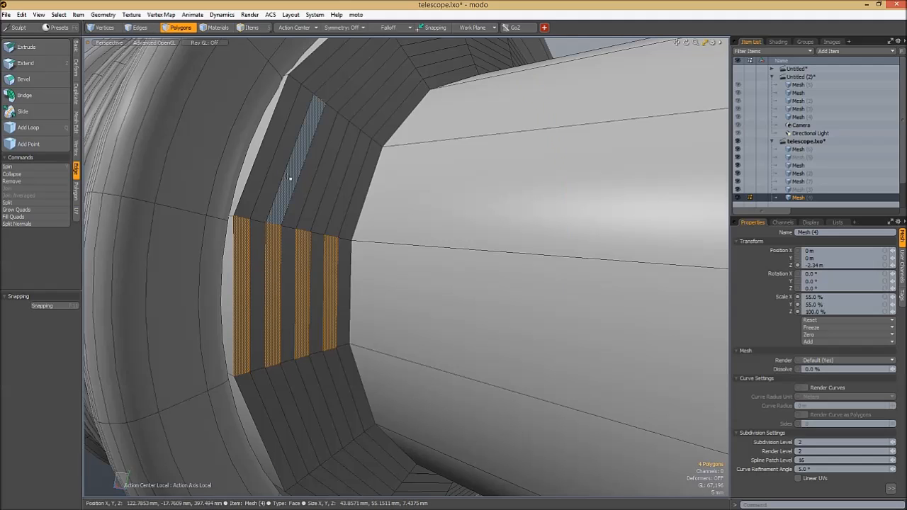
key(l)
key(b)
alt+drag(529, 176, 484, 92)
key(space)
key(Escape)
- Add an edge loop around the narrow barrel at about 96.65 %, close to the collar's ridges
key(Tab)
scroll(471, 138, down, 4)
key(KP_8)
alt+drag(540, 163, 433, 231)
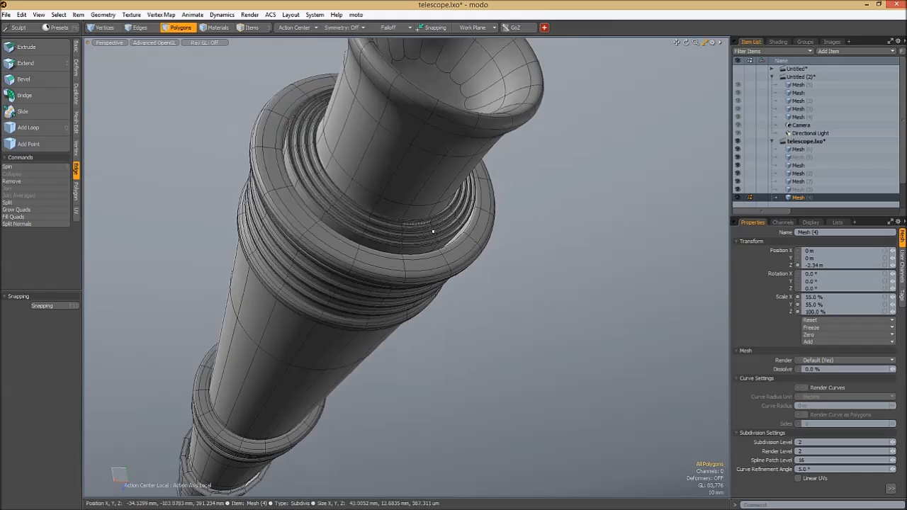
scroll(425, 206, up, 4)
alt+drag(418, 182, 326, 216)
key(Tab)
scroll(329, 248, up, 4)
key(q)
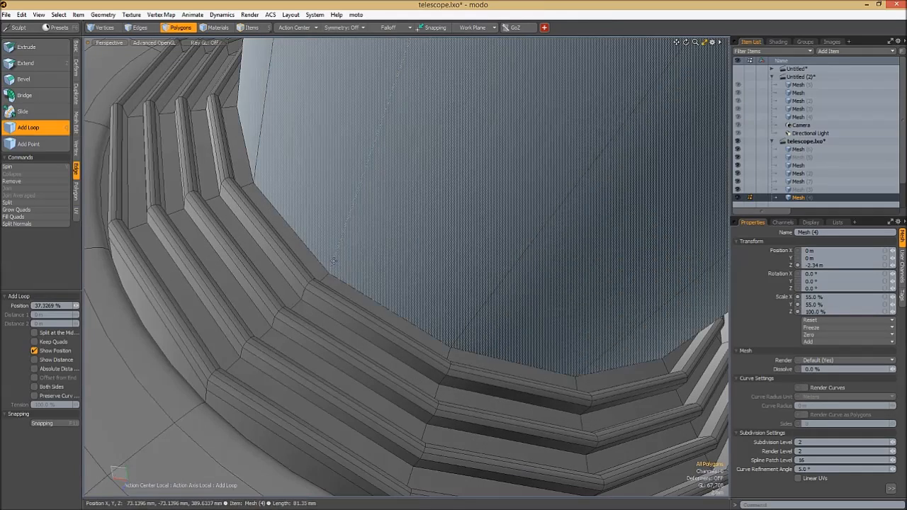
click(333, 260)
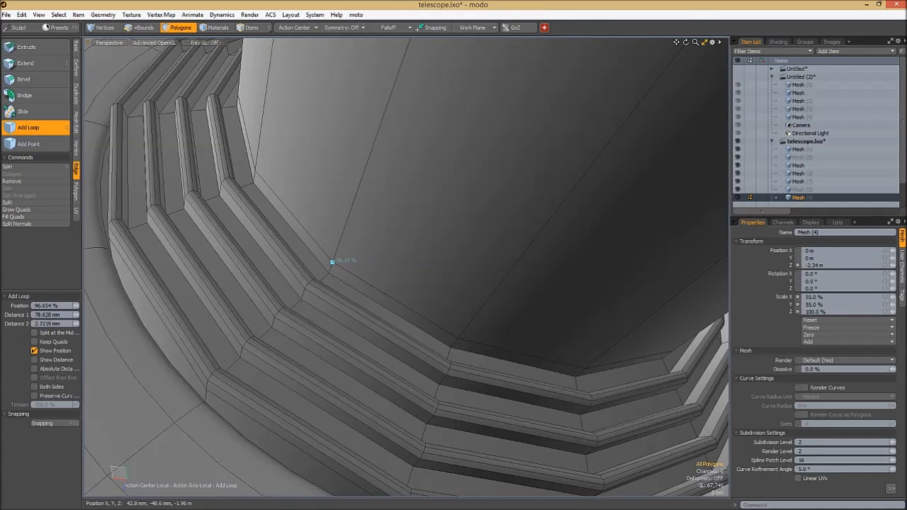
scroll(378, 263, down, 5)
alt+drag(376, 263, 401, 262)
key(space)
- Add two edge loops around the narrow barrel near its flared end, leaving a band between them
alt+drag(336, 133, 441, 91)
key(Tab)
scroll(440, 195, up, 4)
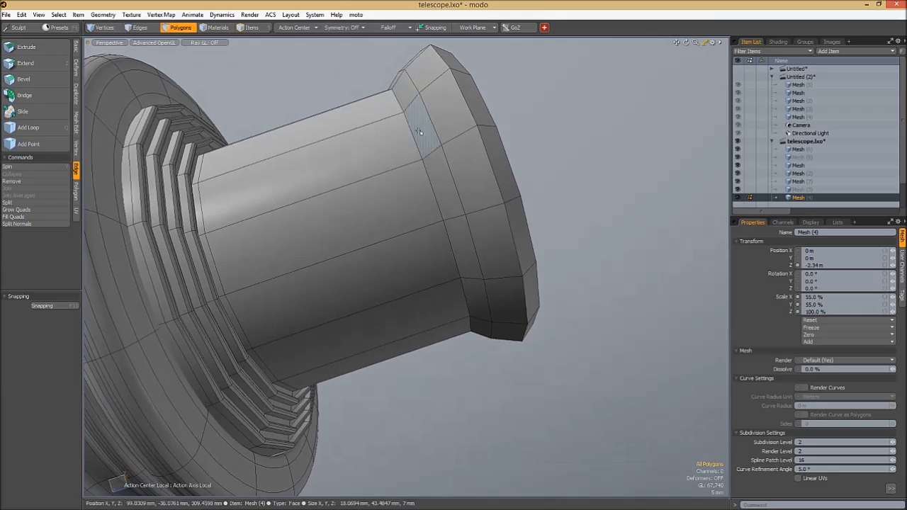
key(q)
click(372, 123)
click(330, 135)
key(space)
- Bevel the polygon band between the two loops into a raised ring, finishing with 2 mm shift and 1.3 mm inset
click(347, 121)
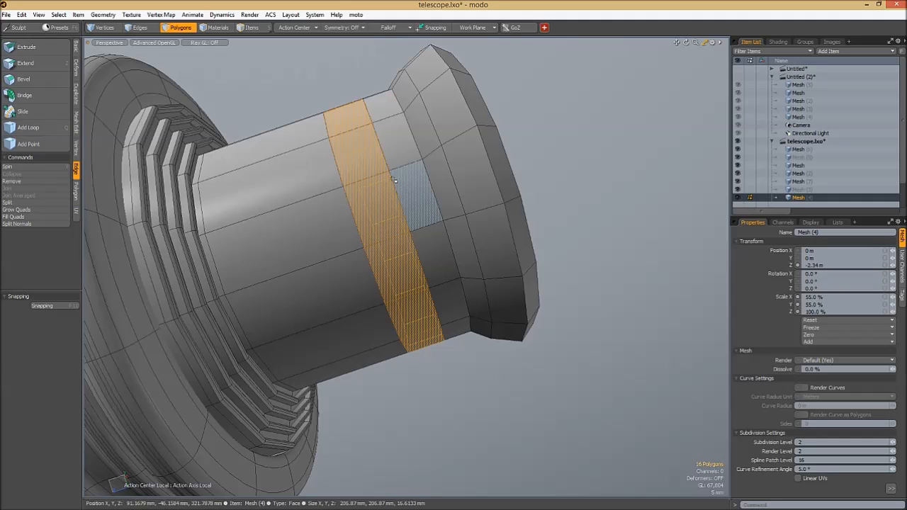
key(b)
drag(393, 180, 394, 171)
alt+drag(400, 205, 412, 228)
shift+drag(411, 227, 414, 215)
drag(406, 139, 408, 135)
alt+drag(408, 135, 420, 121)
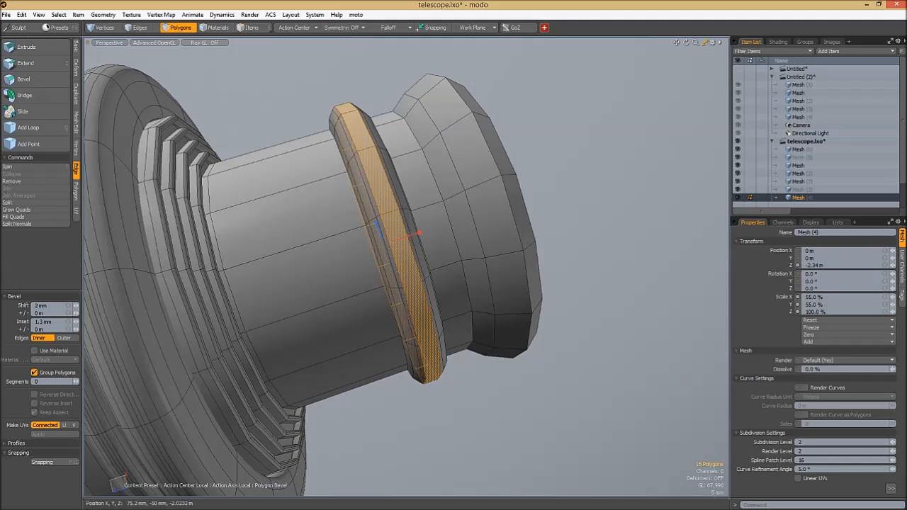
key(space)
click(399, 83)
- Bevel the edge loop around the flared end's rim and turn subdivision smoothing on
key(Tab)
key(KP_8)
alt+drag(403, 135, 378, 134)
key(Tab)
key(KP_8)
scroll(386, 168, up, 3)
key(1)
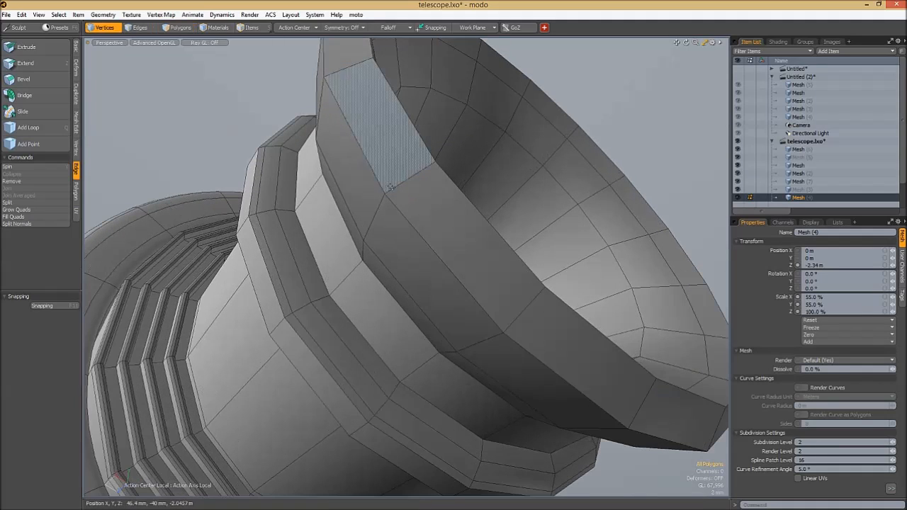
key(b)
drag(396, 204, 587, 104)
key(space)
click(588, 103)
key(Tab)
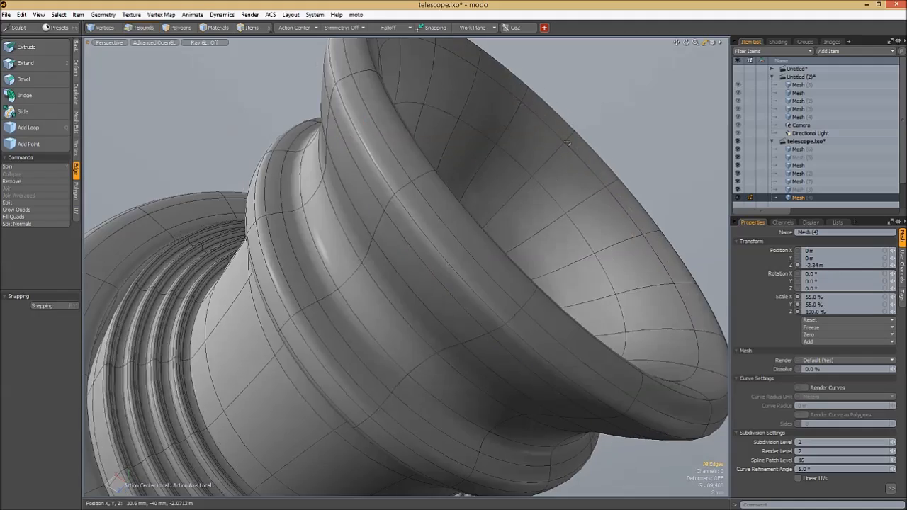
- Select the two edge loops bordering the front of the flared rim and bevel them slightly
key(KP_8)
scroll(516, 157, down, 5)
alt+drag(502, 186, 482, 212)
key(KP_8)
key(Tab)
scroll(543, 199, up, 4)
alt+drag(543, 198, 558, 347)
key(w)
key(space)
shift+double_click(270, 282)
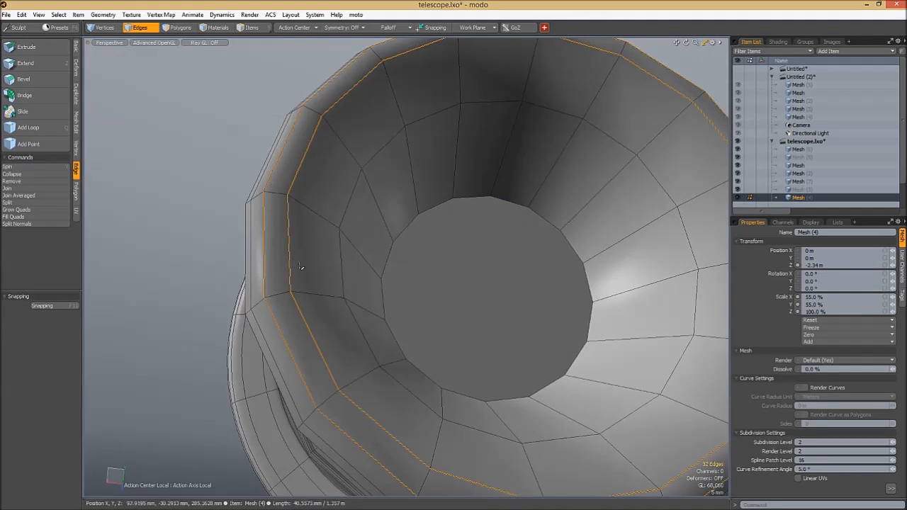
key(b)
drag(320, 185, 333, 186)
key(space)
click(253, 136)
key(Tab)
ctrl+alt+drag(389, 206, 340, 205)
key(Tab)
- Remove the surplus edge loops inside the flared rim and check the smoothed surface
ctrl+alt+drag(283, 176, 416, 222)
double_click(285, 173)
shift+double_click(340, 202)
key(BackSpace)
key(Tab)
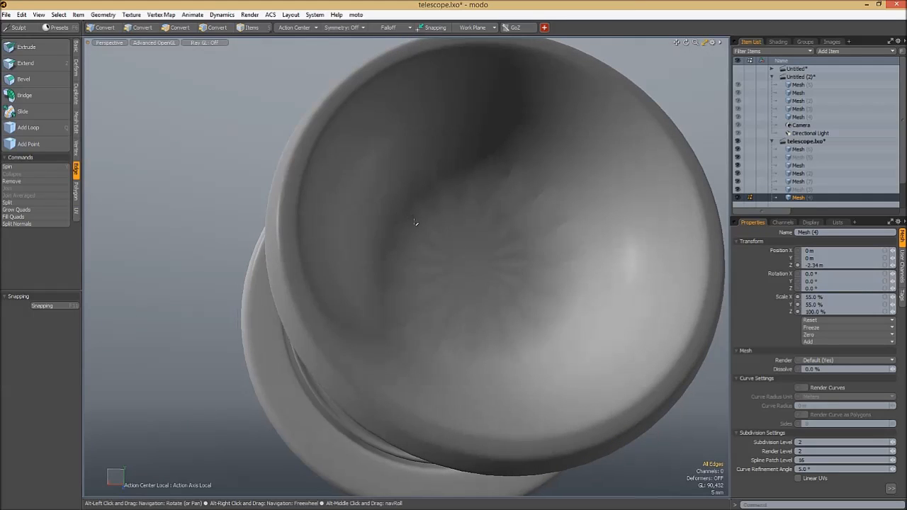
key(Tab)
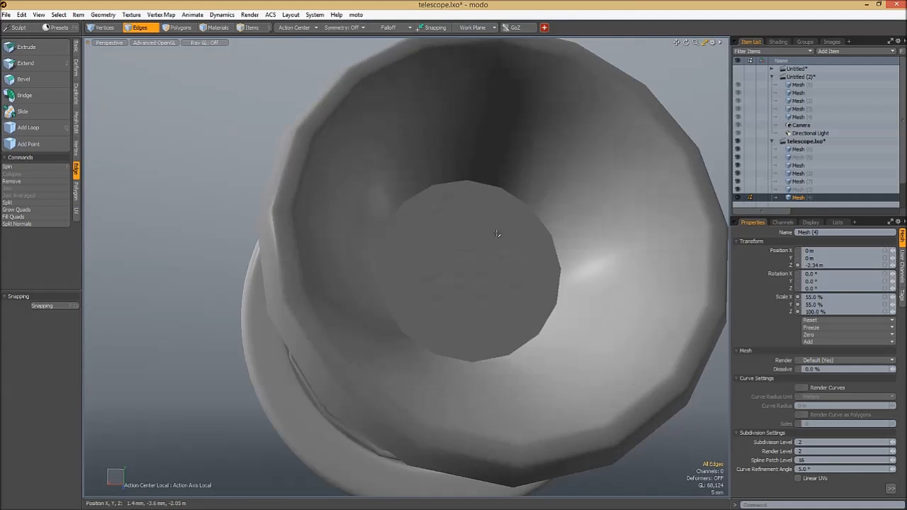
- Cut the polygon closing the end of the flared recess and paste it into a new mesh item
key(3)
click(489, 244)
alt+drag(489, 244, 432, 256)
key(ctrl+x)
key(ctrl+v)
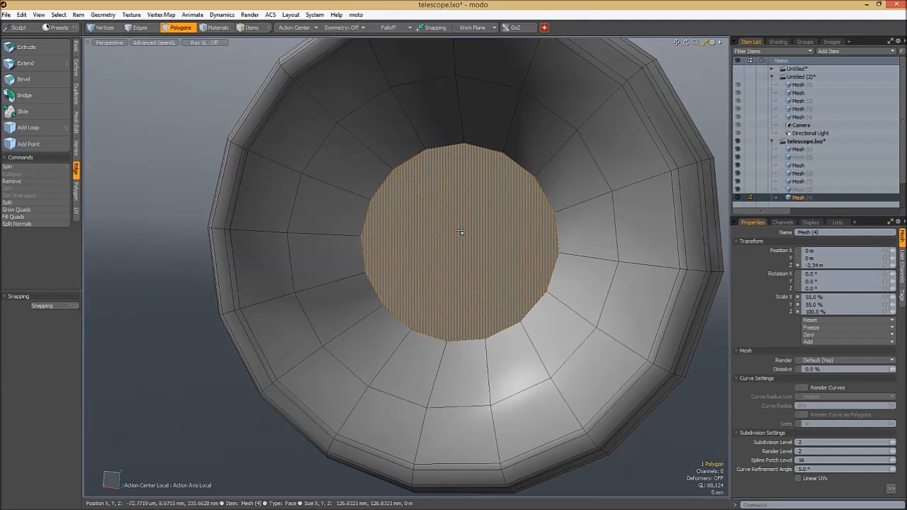
key(Delete)
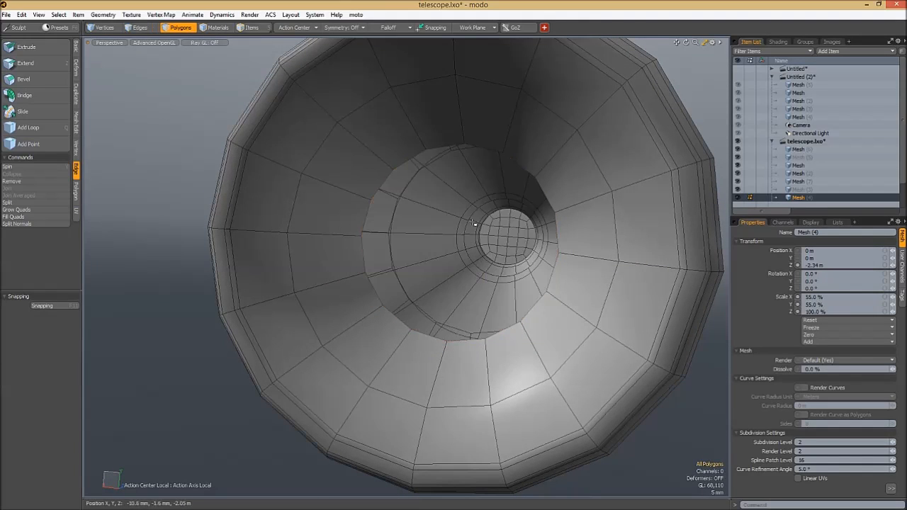
key(ctrl+z)
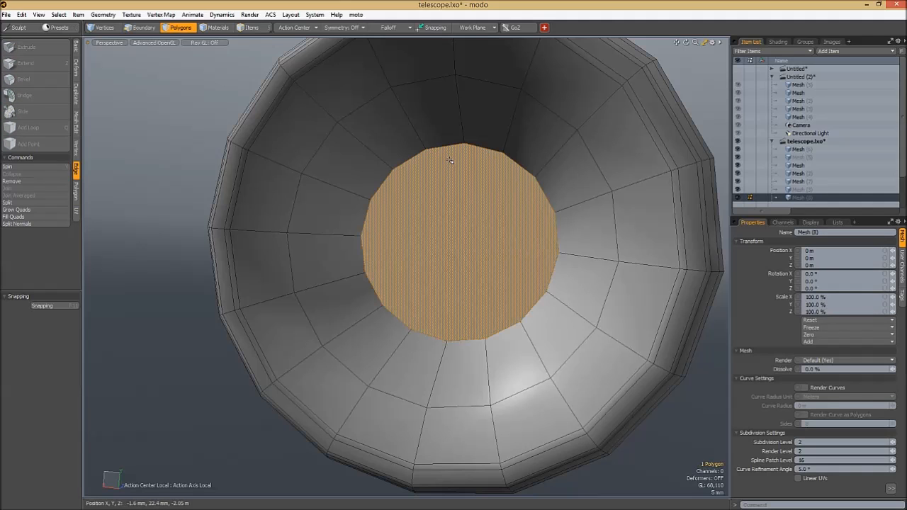
- Convert the separated round polygon into a grid of quads and select its centre vertex
alt+drag(435, 209, 463, 31)
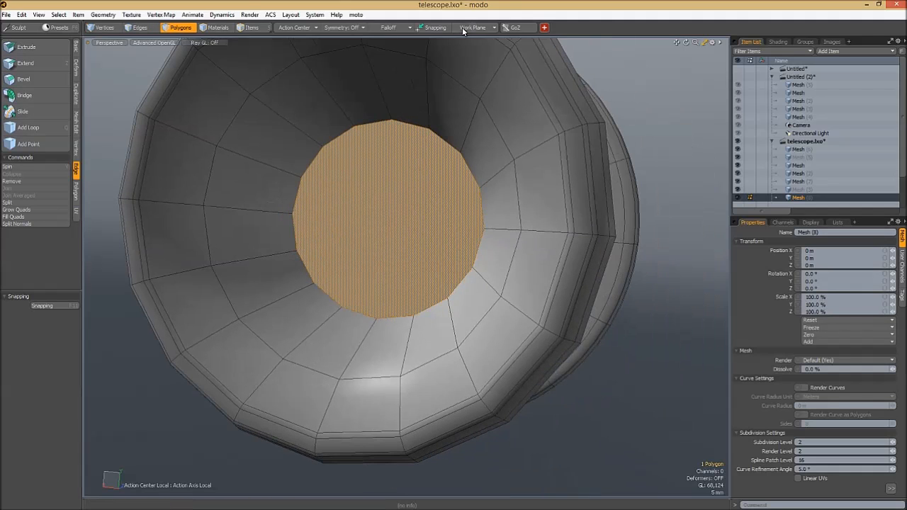
click(544, 29)
click(494, 156)
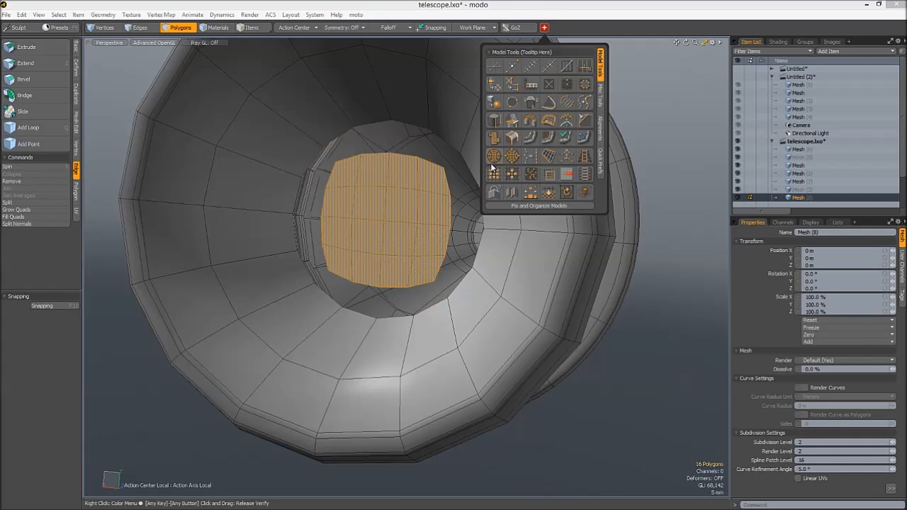
key(space)
key(space)
key(space)
key(space)
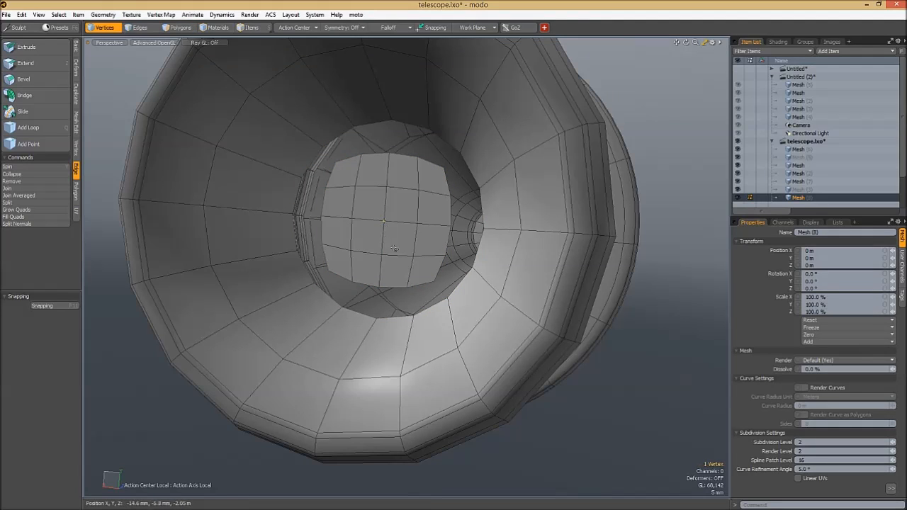
key(y)
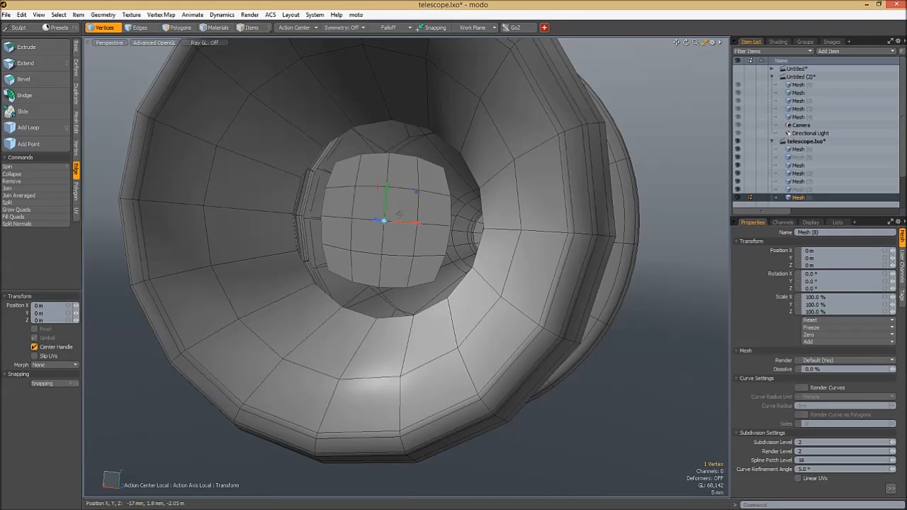
drag(374, 220, 360, 218)
key(ctrl+z)
- Apply a Soft Selection falloff with a 32.4 mm radius and move the quad disc's centre vertex
click(392, 28)
click(391, 32)
alt+drag(443, 256, 418, 251)
mouse_move(423, 221)
right_down()
mouse_move(411, 221)
mouse_move(447, 209)
mouse_move(423, 213)
right_up()
alt+drag(423, 207, 380, 209)
right_drag(377, 212, 386, 201)
drag(389, 205, 407, 187)
- Select all of the disc's polygons and scale them up to fill the recess opening
key(q)
click(404, 227)
key(r)
key(q)
key(space)
key(space)
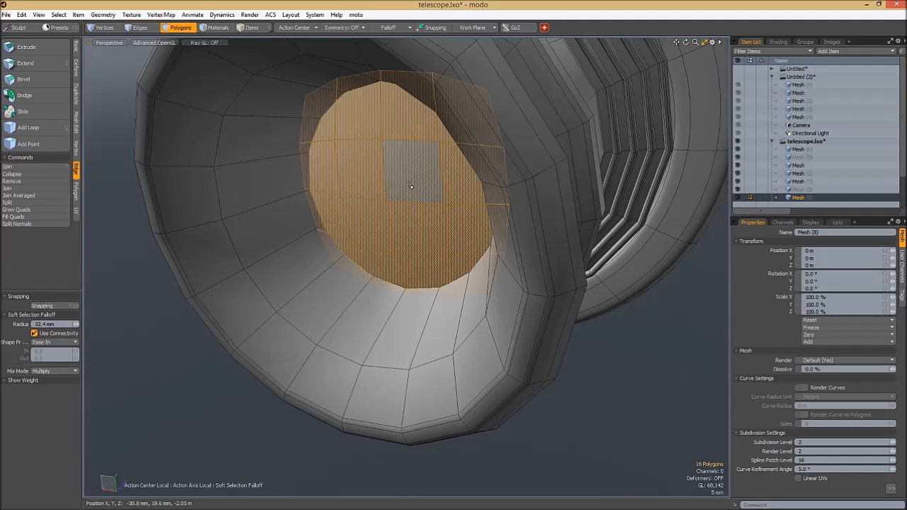
- Thicken the disc with Smooth Shift at an offset of -13 mm
click(302, 345)
key(l)
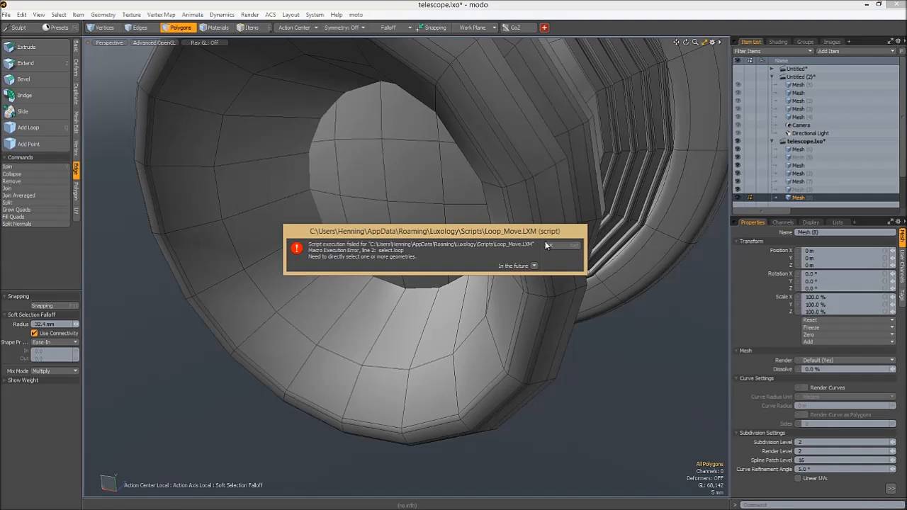
click(548, 245)
key(shift+f)
click(378, 195)
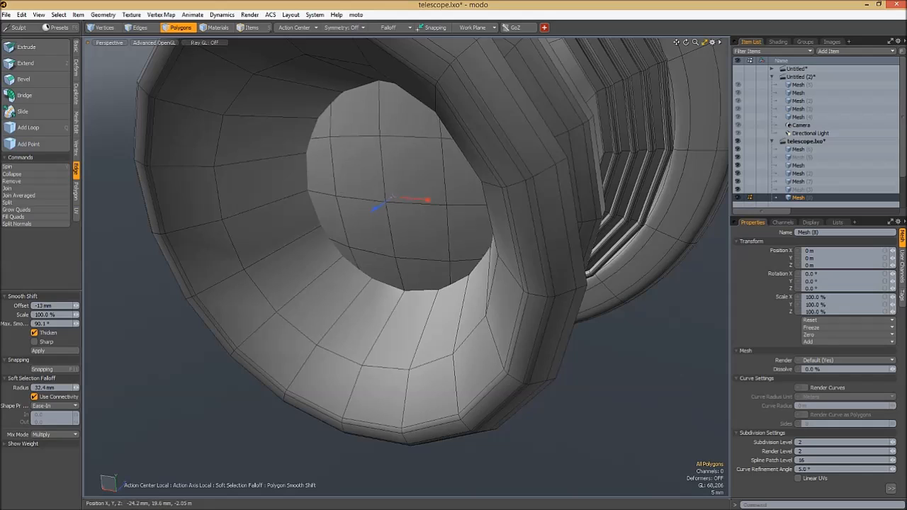
- Set the disc's Smooth Shift thickening to an offset of -5.6 mm while the other parts are temporarily hidden
alt+drag(421, 225, 376, 256)
key(shift+h)
drag(383, 196, 369, 197)
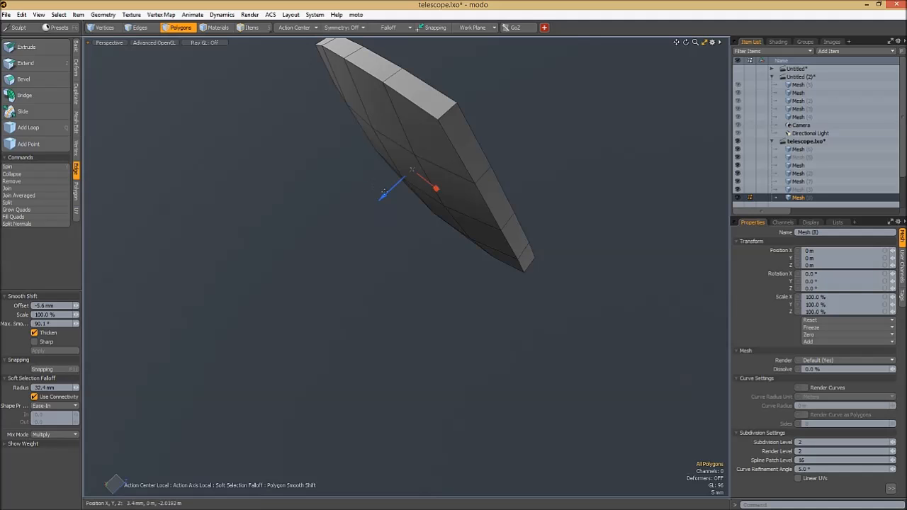
key(space)
alt+drag(368, 233, 504, 148)
key(u)
- Isolate the thickened disc from the rest of the telescope and save the scene
alt+drag(462, 226, 451, 206)
double_click(414, 188)
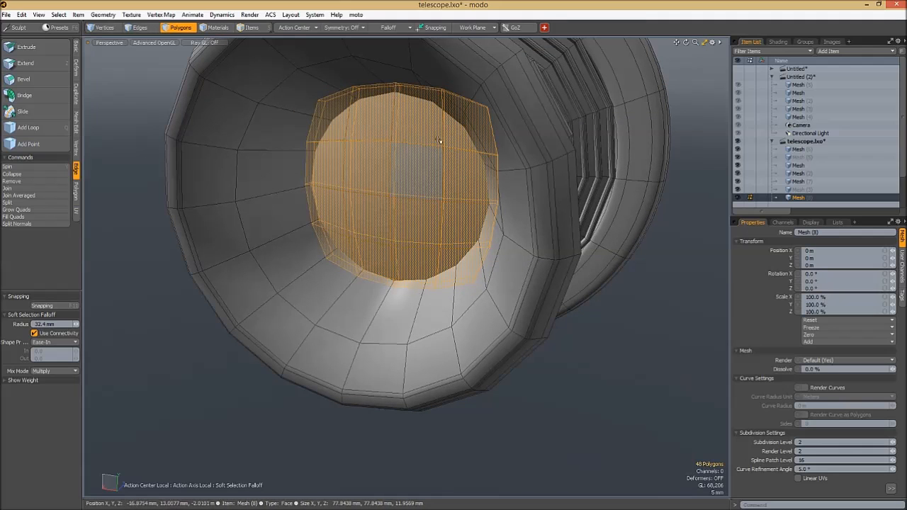
click(236, 330)
alt+drag(472, 177, 454, 178)
key(slash)
alt+drag(520, 194, 394, 218)
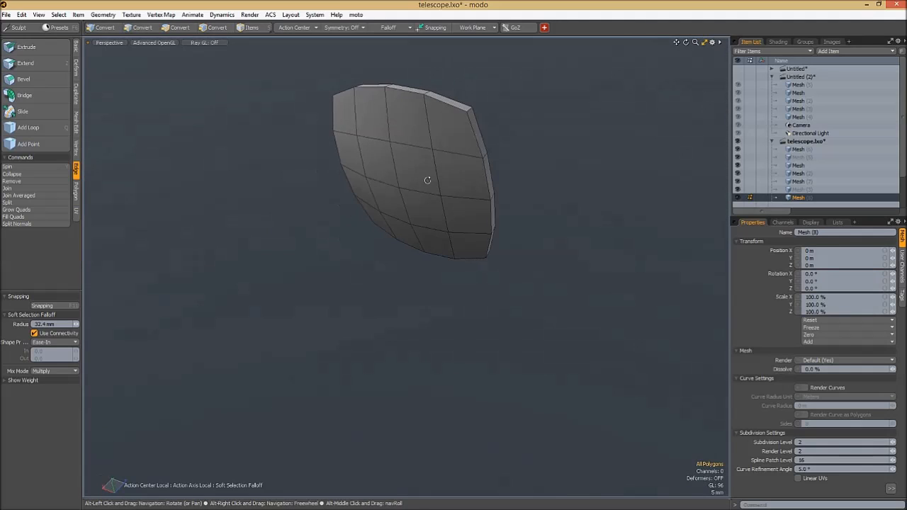
alt+drag(475, 171, 425, 130)
key(ctrl+s)
- Loop Slice the disc's rim with two symmetrical cuts at 15% and turn on subdivision smoothing for the disc
ctrl+alt+drag(499, 150, 525, 157)
key(alt+c)
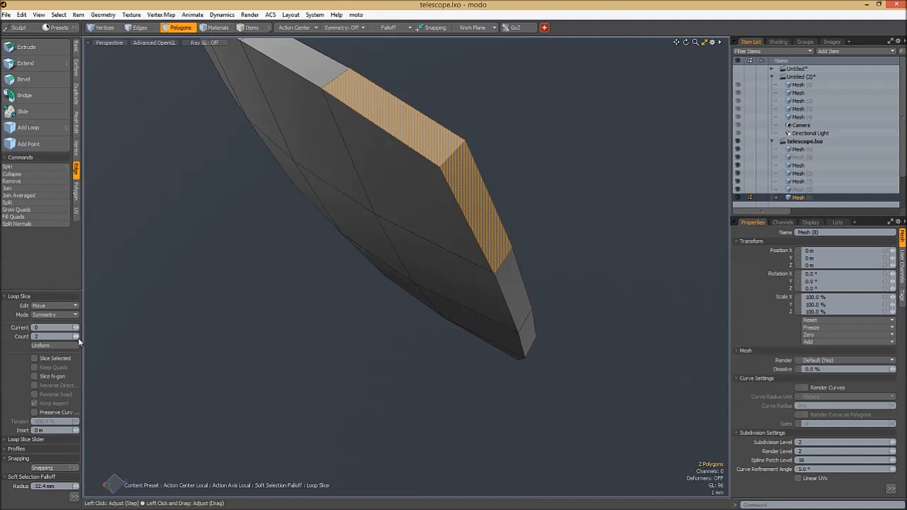
drag(413, 188, 396, 188)
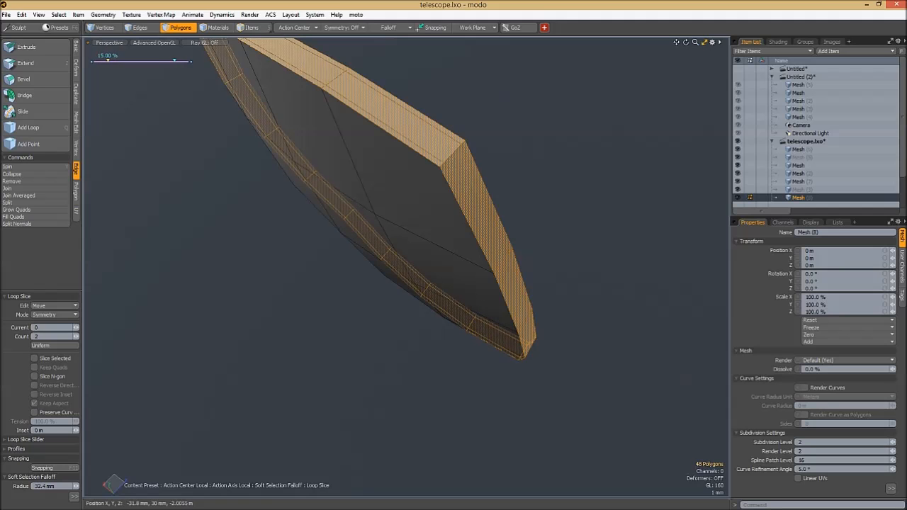
key(space)
key(Tab)
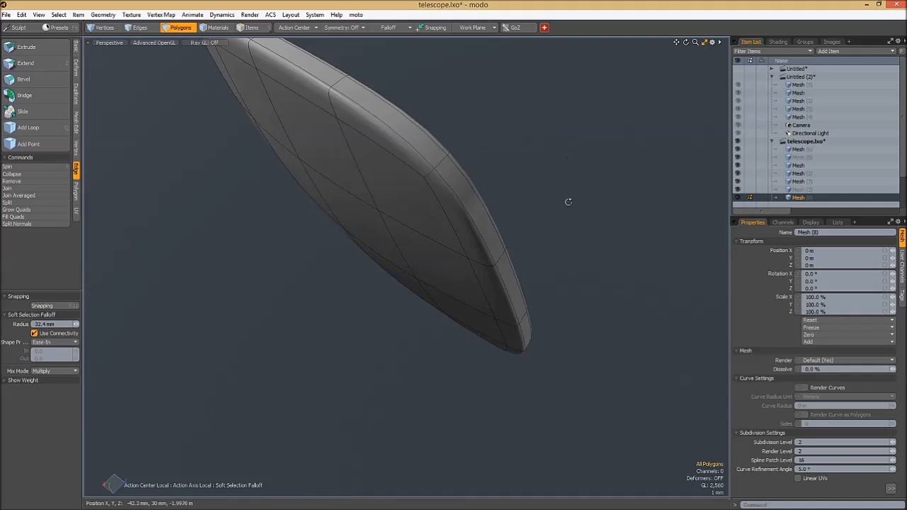
- Reveal the hidden parts and add an edge loop around the eyepiece's inner wall close to the disc
alt+drag(569, 203, 581, 87)
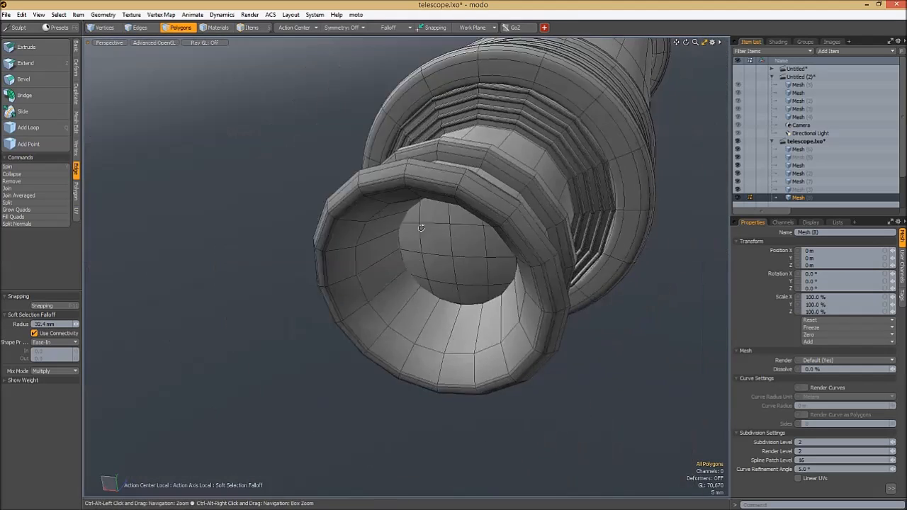
alt+drag(539, 241, 473, 71)
alt+click(520, 247)
alt+scroll(466, 230, up, 3)
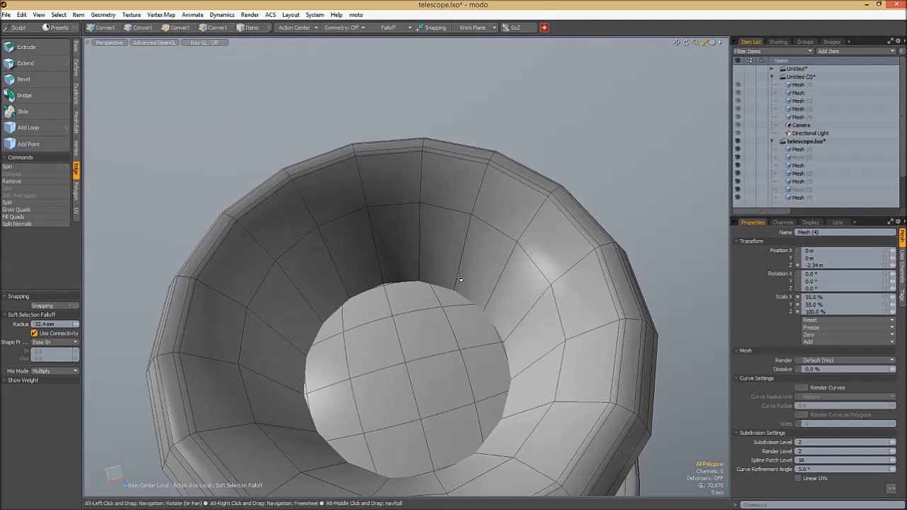
key(q)
key(1)
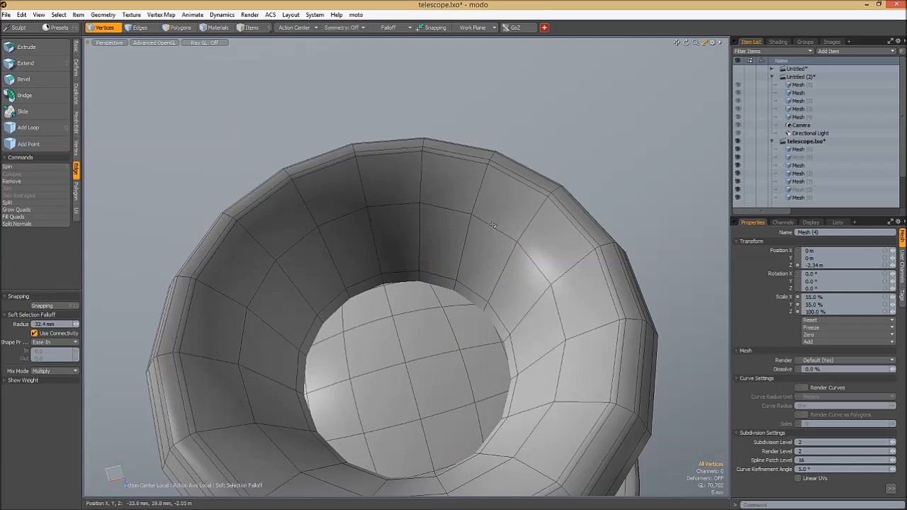
- Clear the Soft Selection falloff and move the edge loop midway along the eyepiece's flared inner wall about 8.4 mm in Z
double_click(492, 227)
alt+drag(453, 167, 372, 270)
key(w)
key(alt+f)
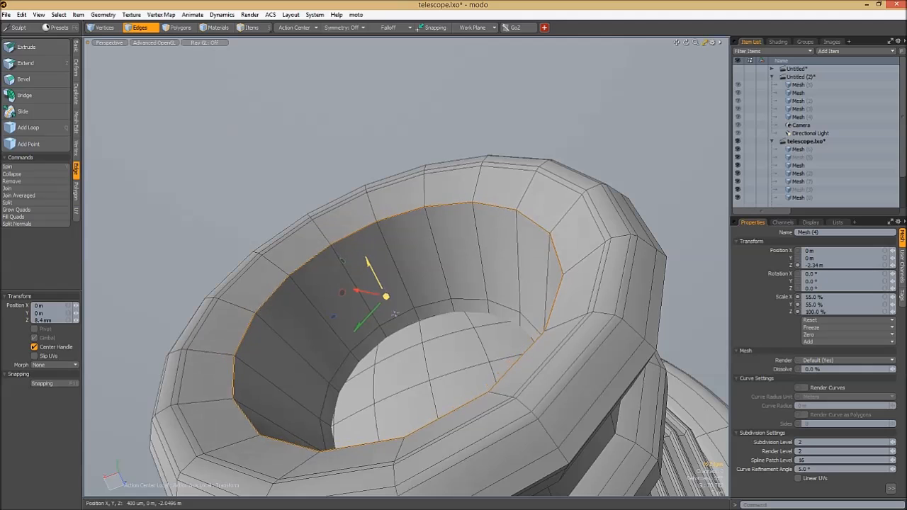
drag(395, 314, 399, 323)
key(space)
key(space)
- Loop Slice the eyepiece's inner wall between the flare and the disc with 10 uniform cuts
alt+drag(483, 116, 529, 161)
drag(450, 240, 486, 255)
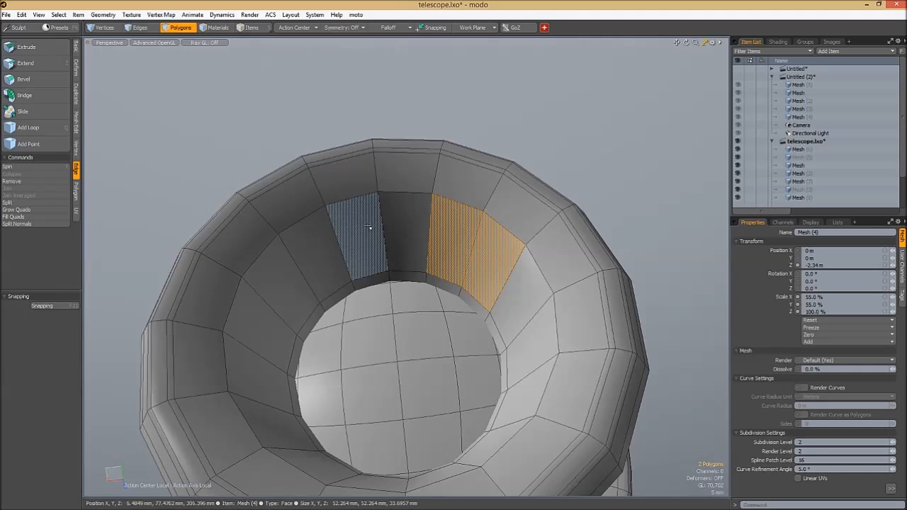
alt+drag(370, 226, 396, 213)
key(alt+c)
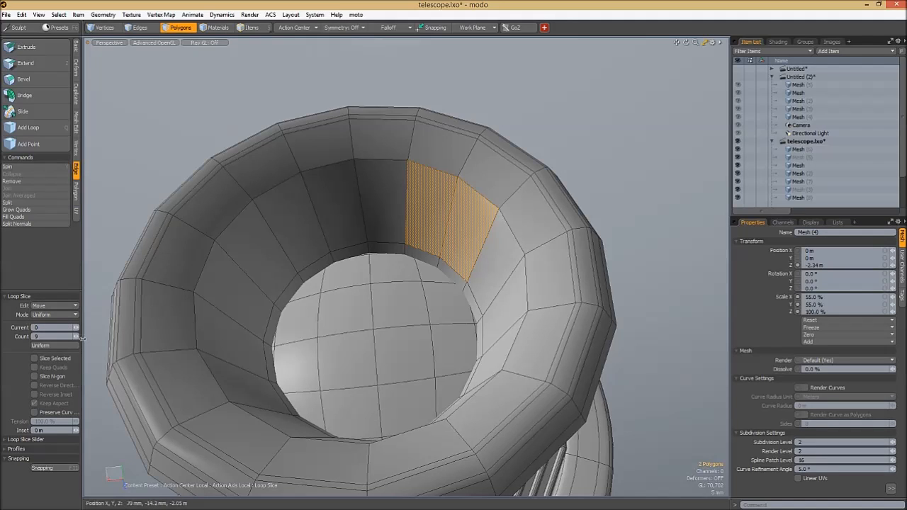
key(l)
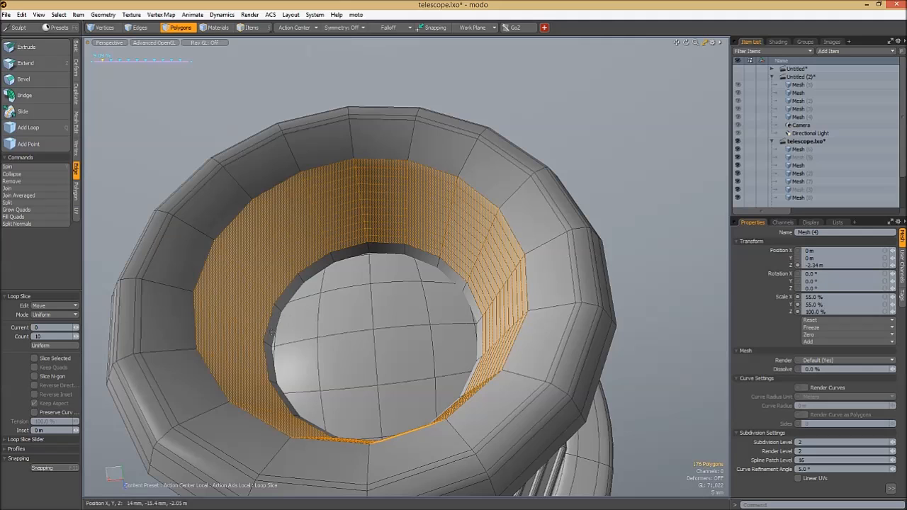
ctrl+alt+drag(238, 331, 285, 321)
key(space)
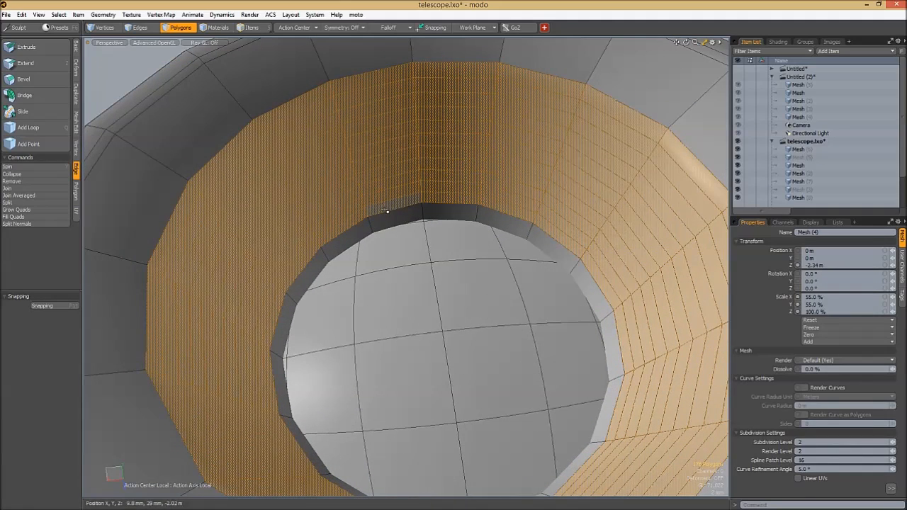
- Select five alternating polygon rings around the eyepiece's sliced inner wall
click(386, 209)
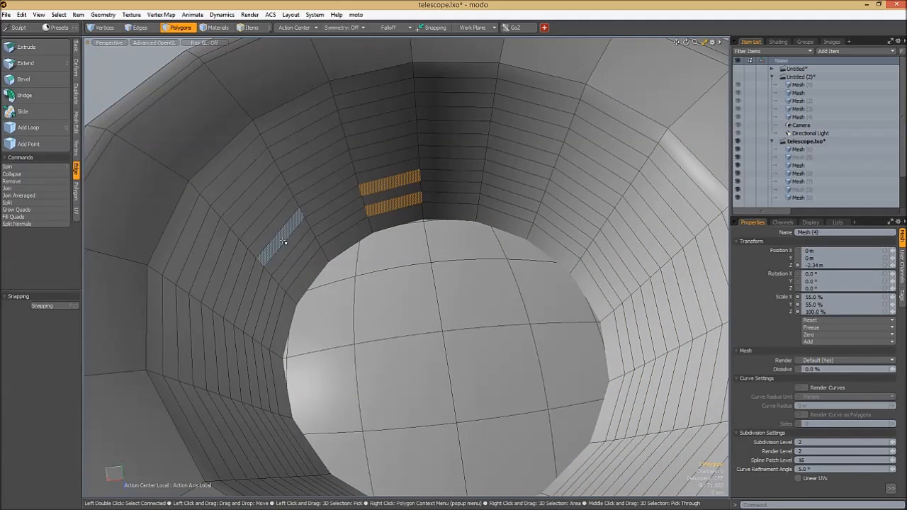
key(Up)
key(Up)
key(Up)
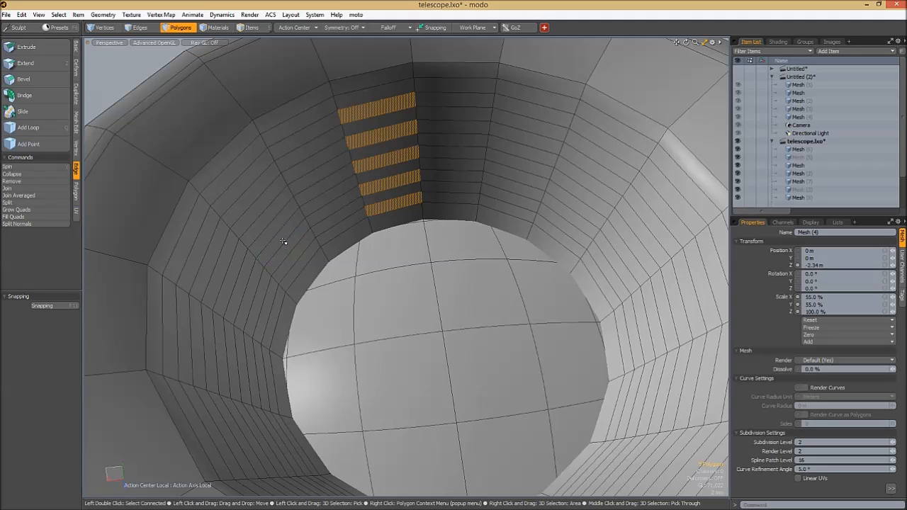
ctrl+alt+drag(283, 242, 442, 130)
key(l)
- Bevel the alternating rings into ridges and turn on subdivision smoothing for the eyepiece
key(b)
drag(442, 130, 508, 237)
key(space)
click(637, 164)
key(Tab)
alt+drag(549, 182, 432, 247)
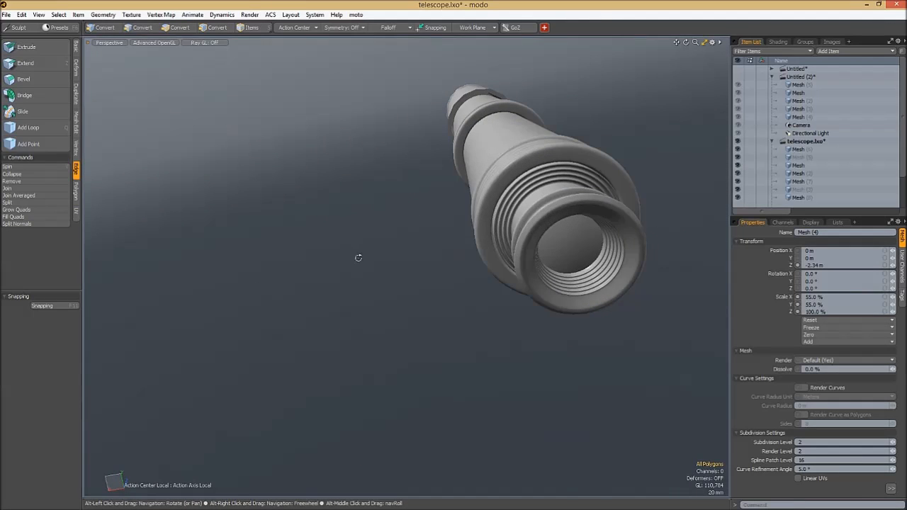
key(alt+Tab)
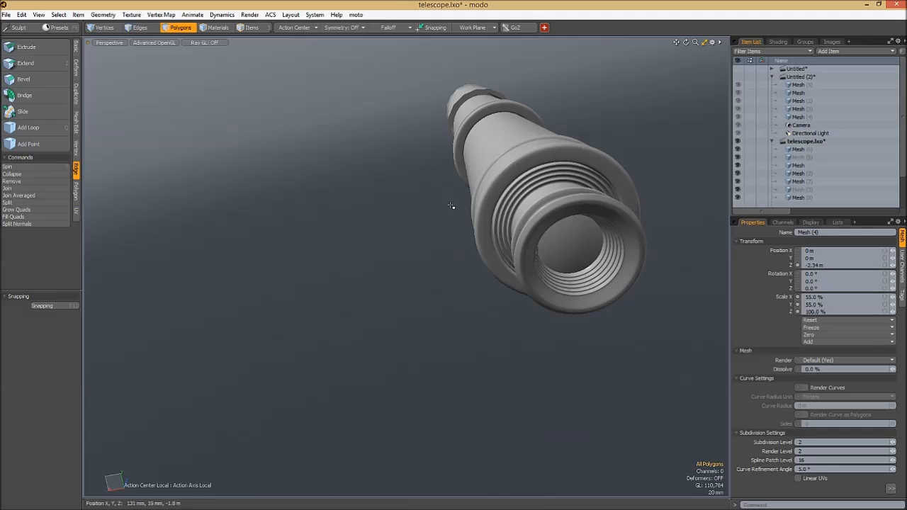
key(alt+Tab)
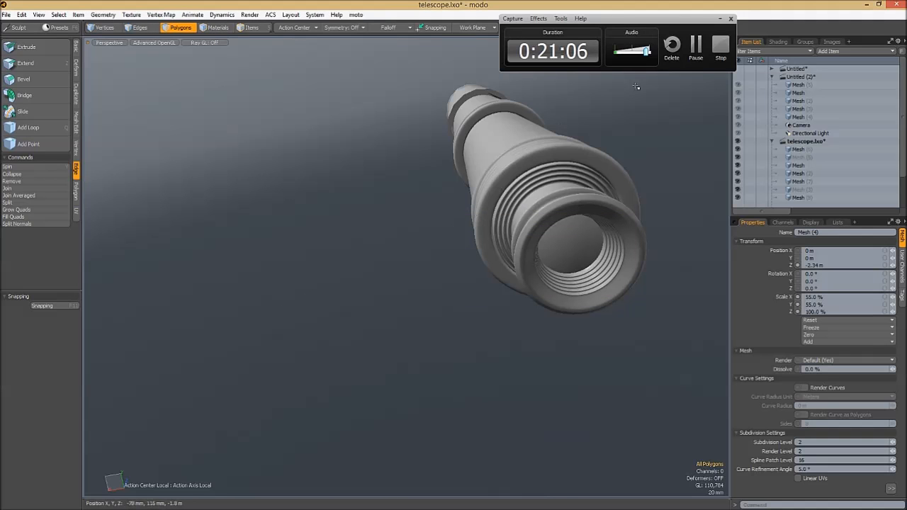
click(720, 19)
- Select the largest barrel section's mesh and turn off its subdivision smoothing to work on its end by the next section
alt+drag(567, 191, 471, 292)
key(5)
click(355, 302)
alt+drag(336, 281, 353, 266)
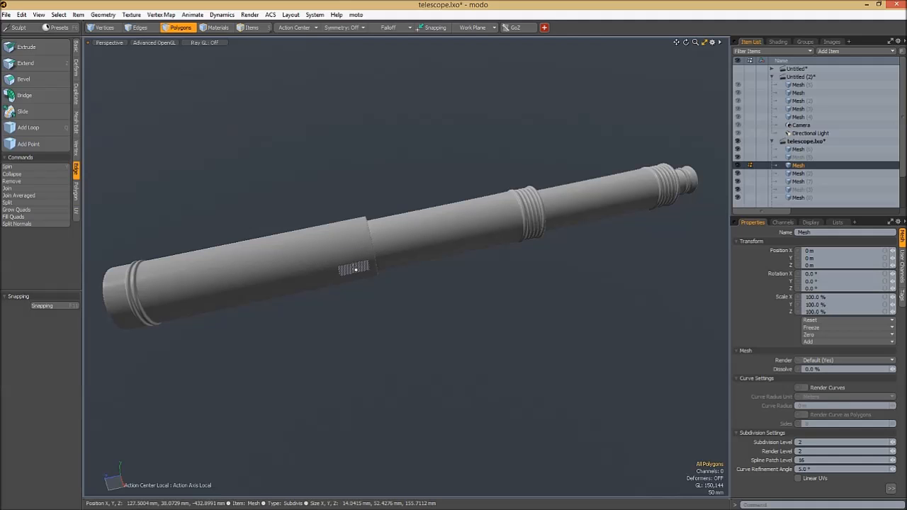
ctrl+alt+drag(357, 254, 384, 203)
key(6)
key(Tab)
click(365, 174)
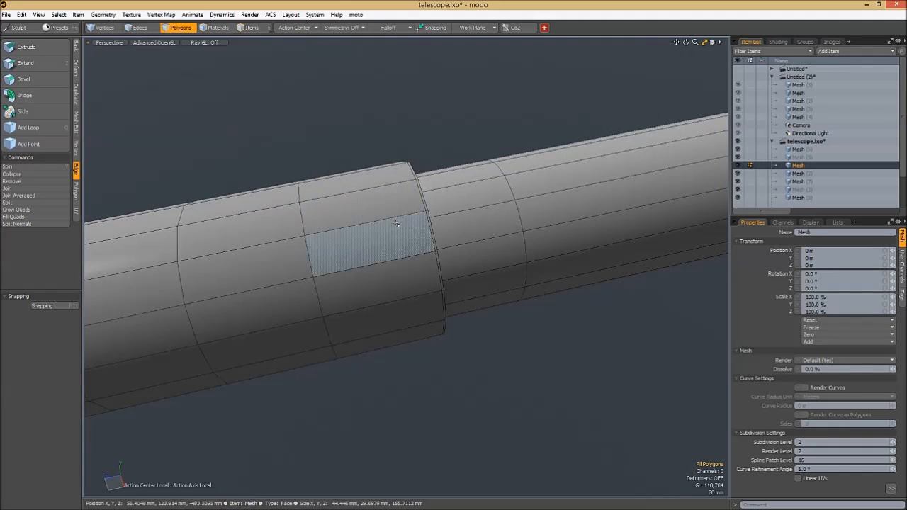